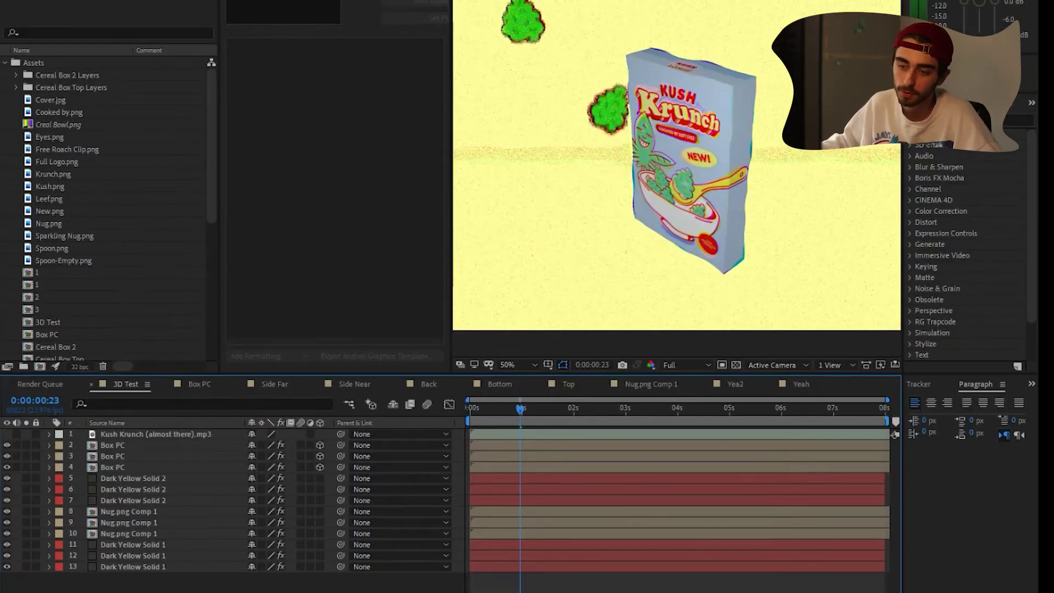
Step: Open the Box PC precomposition from the uppermost Box PC layer in the 3D Test composition
drag(181, 591, 140, 588)
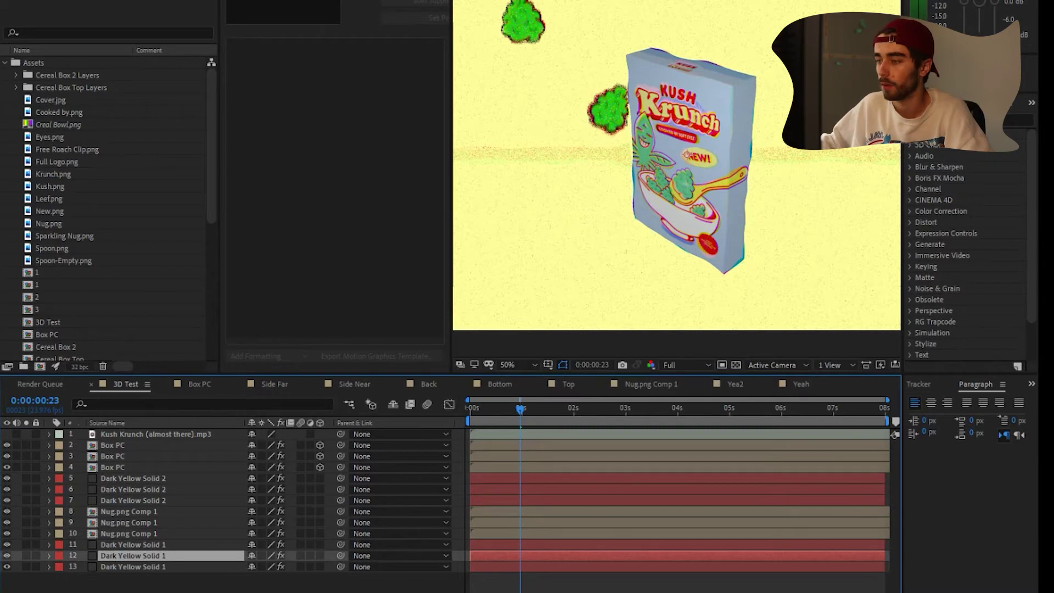
click(567, 582)
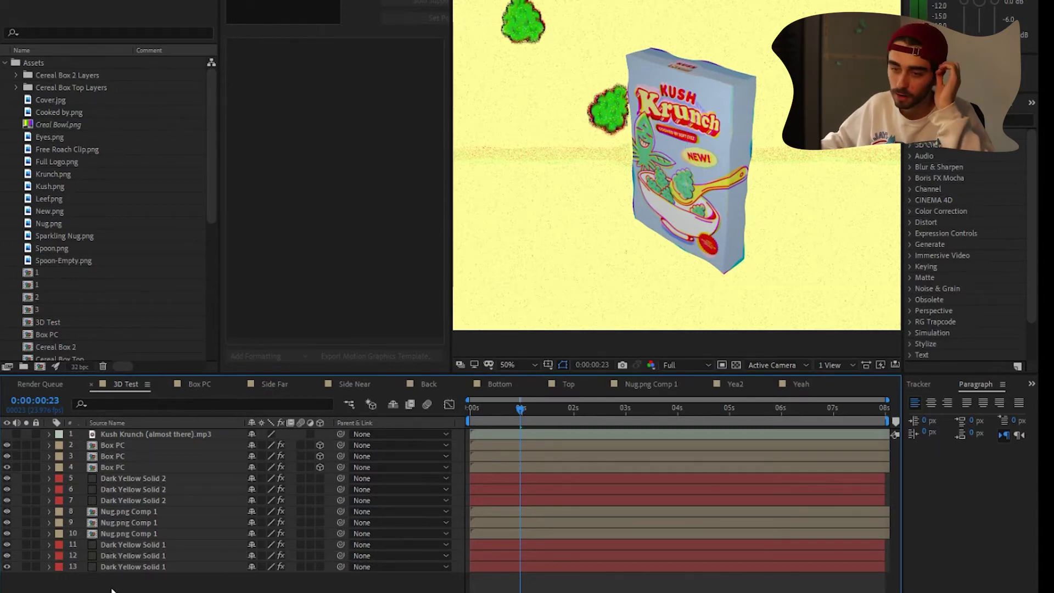
click(113, 446)
double_click(113, 445)
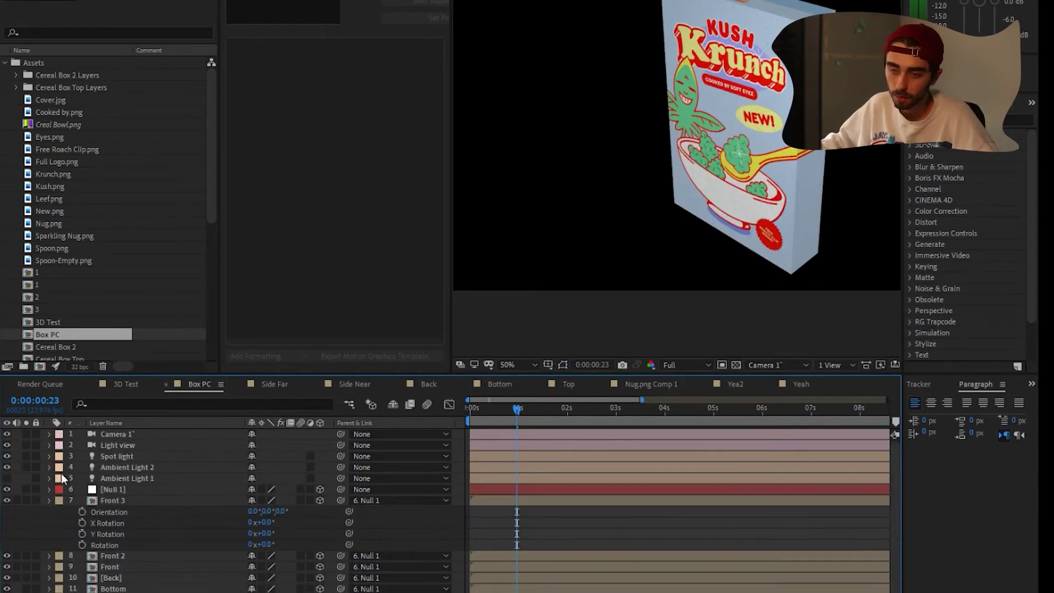
Step: Collapse the Front 3 layer, center the cereal box in view, and preview its rotation up to about 0:00:05:07
click(49, 500)
drag(699, 192, 601, 225)
scroll(601, 225, down, 1)
scroll(600, 225, up, 1)
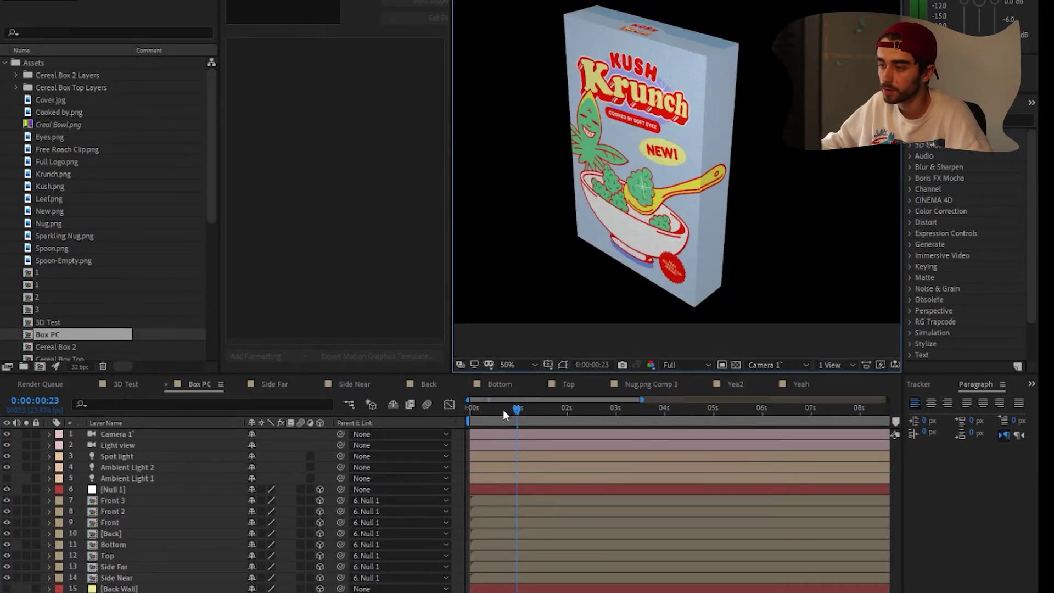
drag(504, 411, 728, 398)
Step: Delete the extra Front 2 and Front 3 layers, and select the six box face layers from Front to Side Near
click(119, 510)
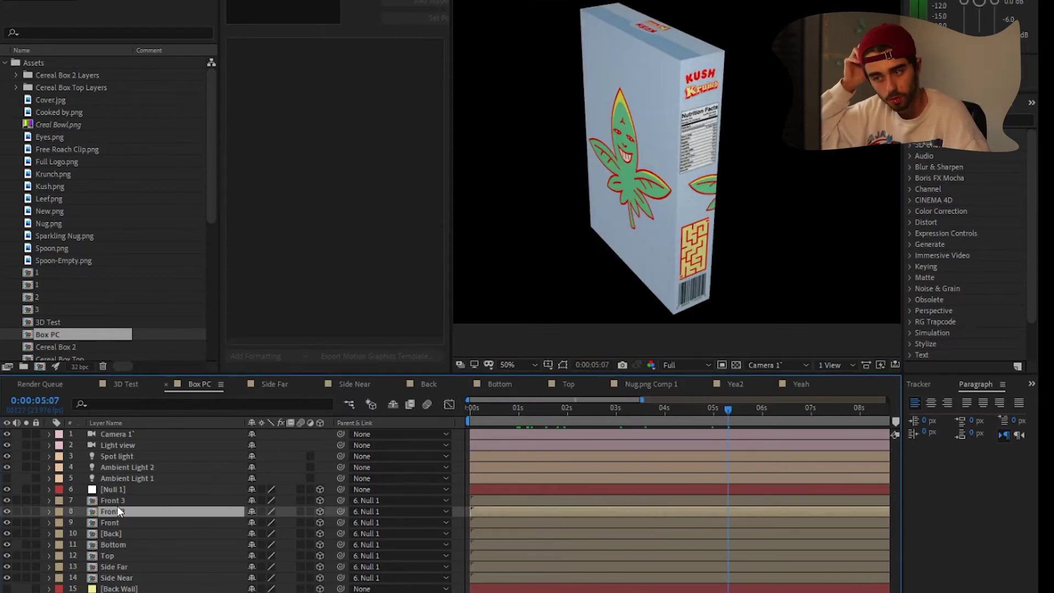
click(112, 500)
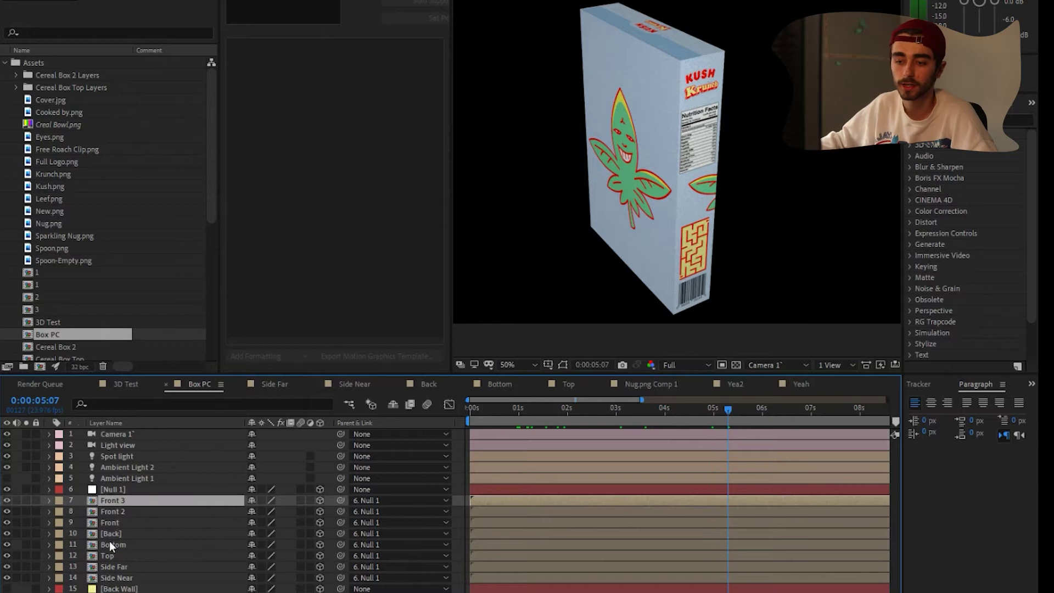
shift+click(109, 577)
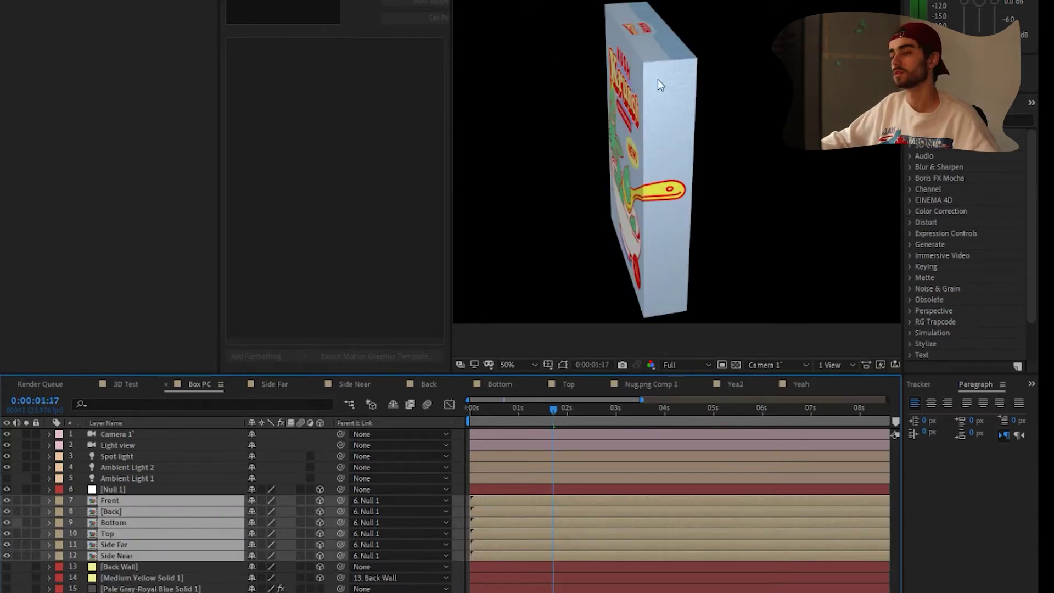
click(629, 310)
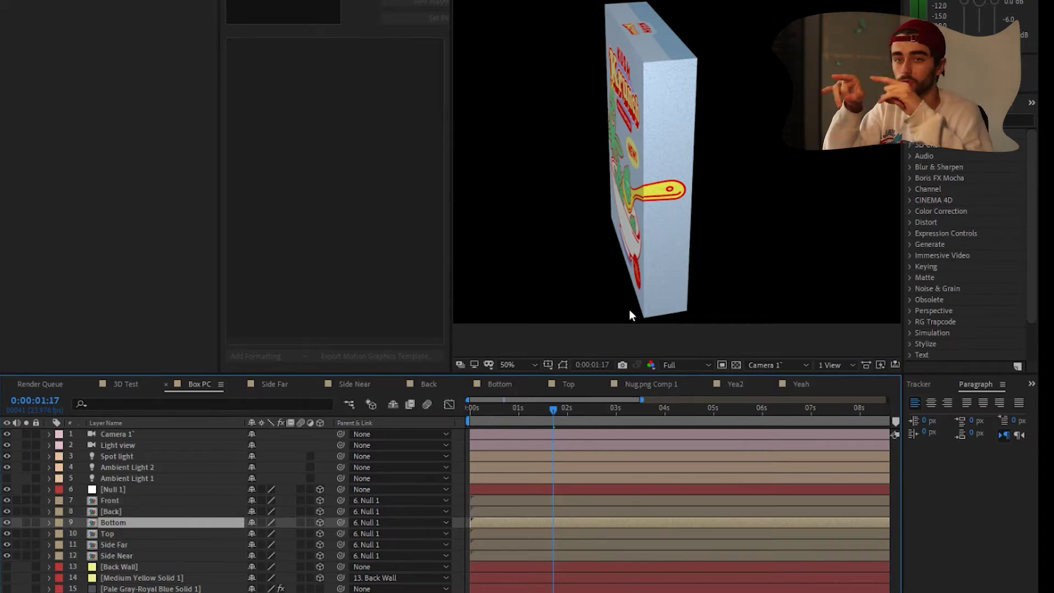
Step: Solo the Front and Side Near layers and check through the rotation how the box faces are arranged, returning to the start
click(25, 500)
drag(553, 409, 571, 409)
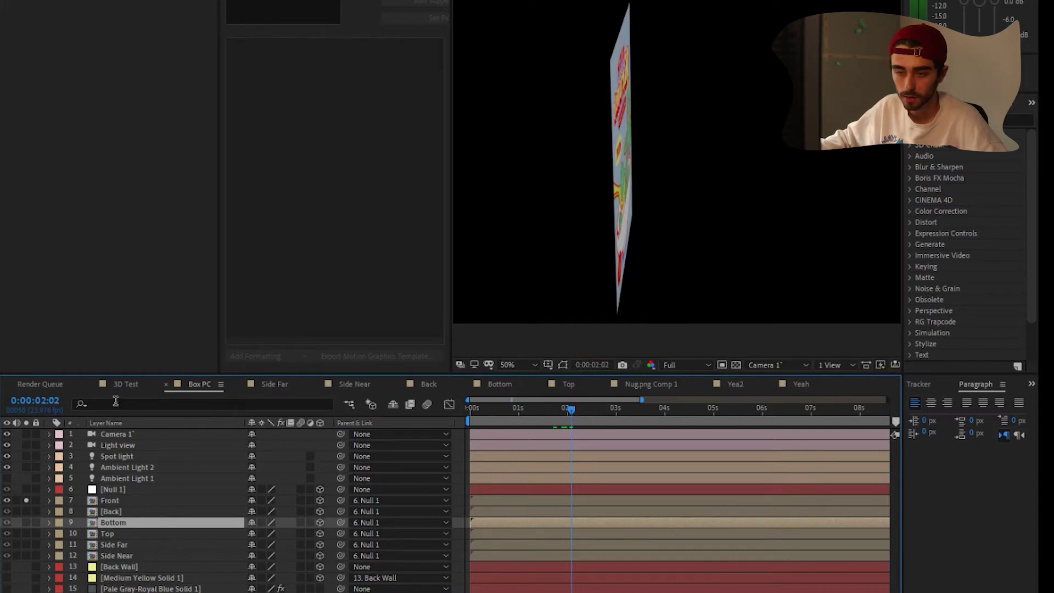
click(25, 555)
drag(475, 416, 443, 414)
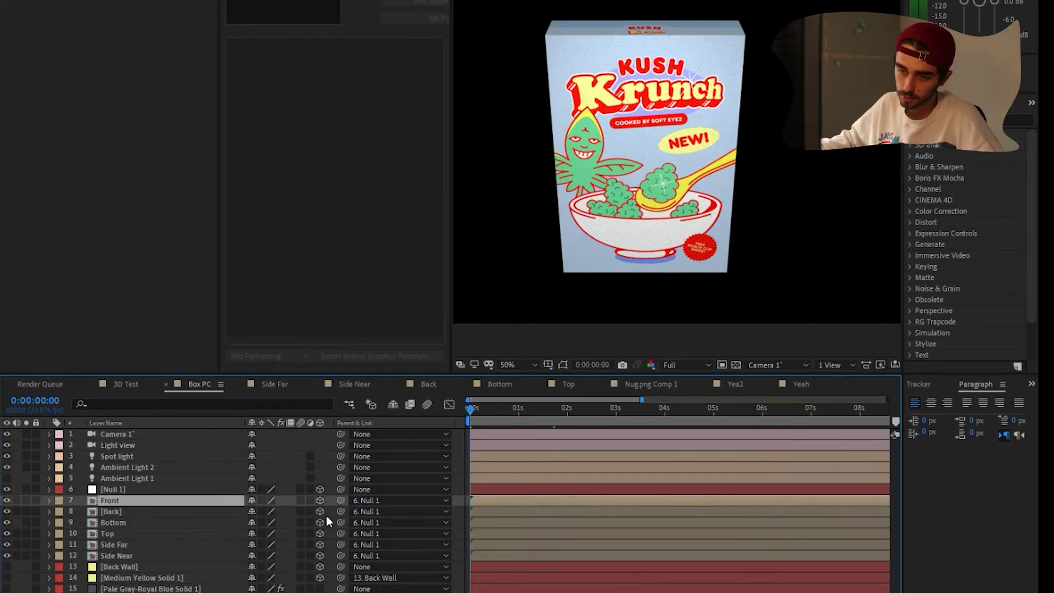
Step: Open the Front precomposition and view its whole artwork at 25% zoom
double_click(120, 506)
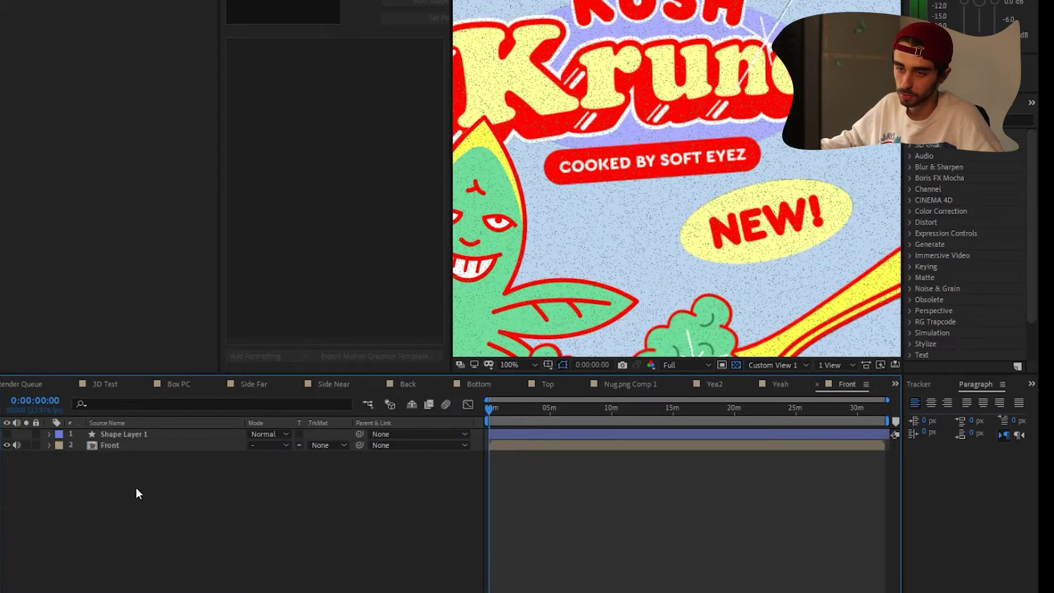
key(comma)
key(comma)
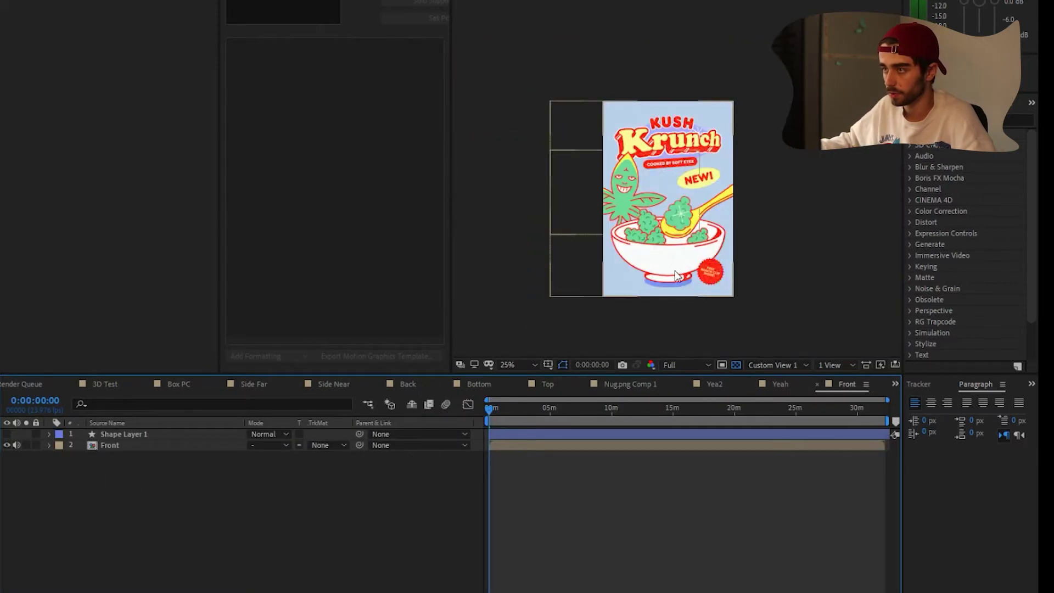
Step: Switch to Illustrator and examine the unfolded cereal box layout, from the back panel to the front, side and top panels
key(alt+Tab)
click(590, 183)
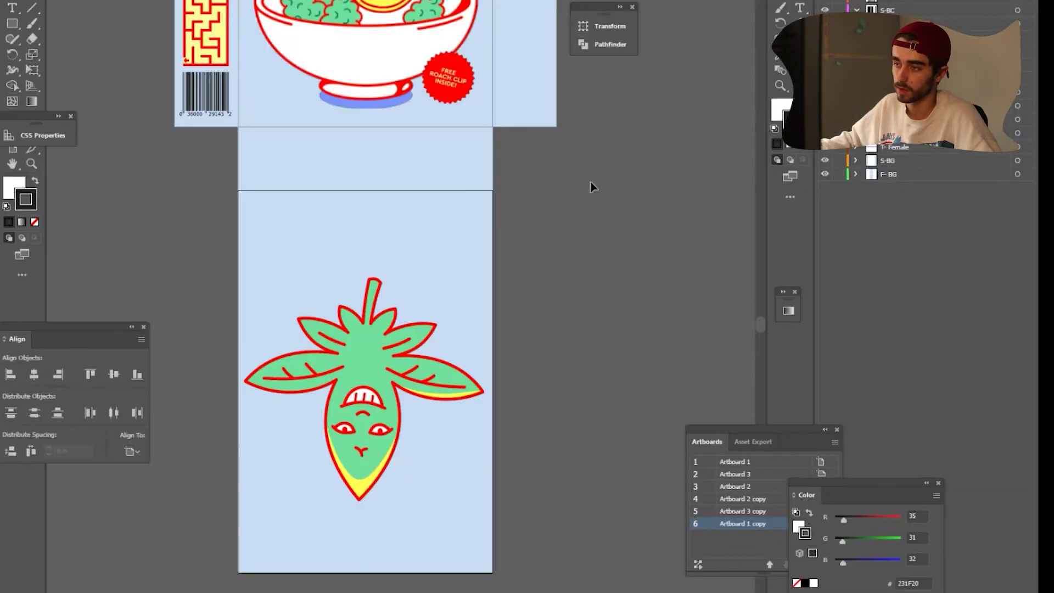
drag(570, 172, 639, 386)
drag(610, 159, 606, 280)
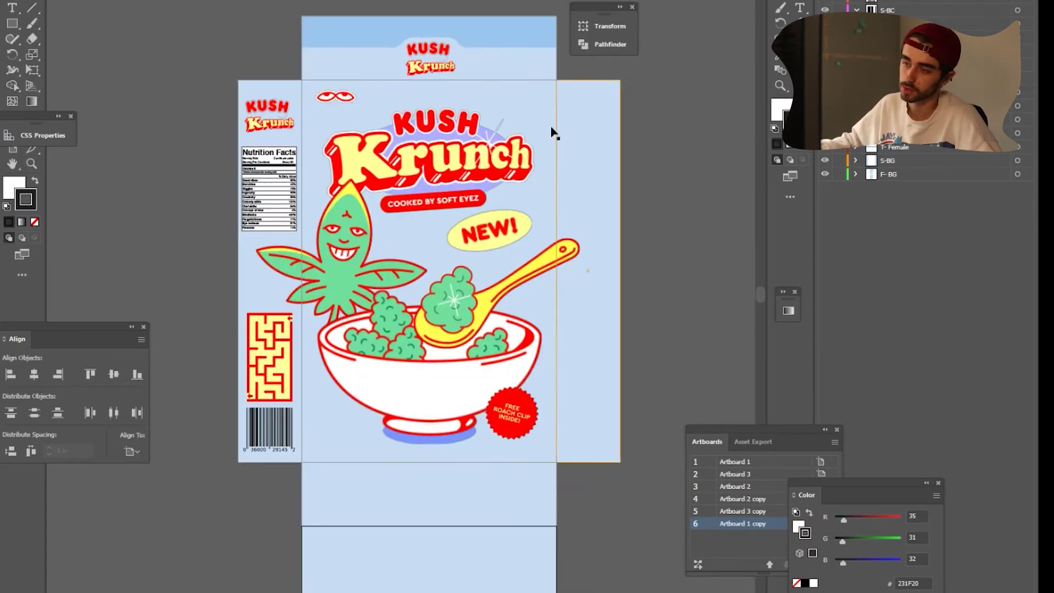
key(ctrl+minus)
drag(633, 431, 644, 316)
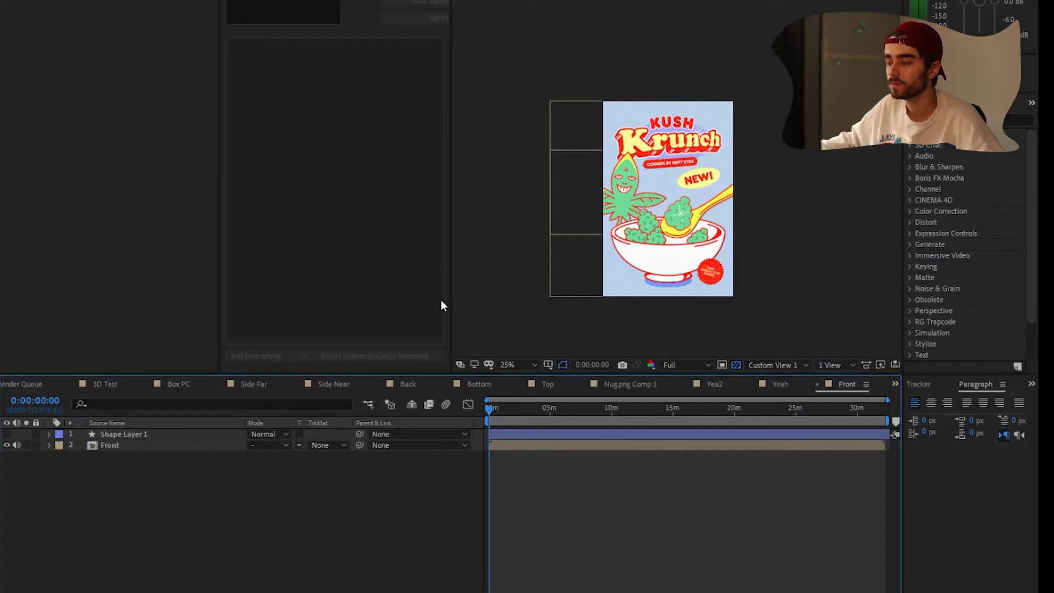
Step: Return to After Effects' Box PC composition, solo the Front and Side Near layers, and view them at 0:00:06:00
click(129, 445)
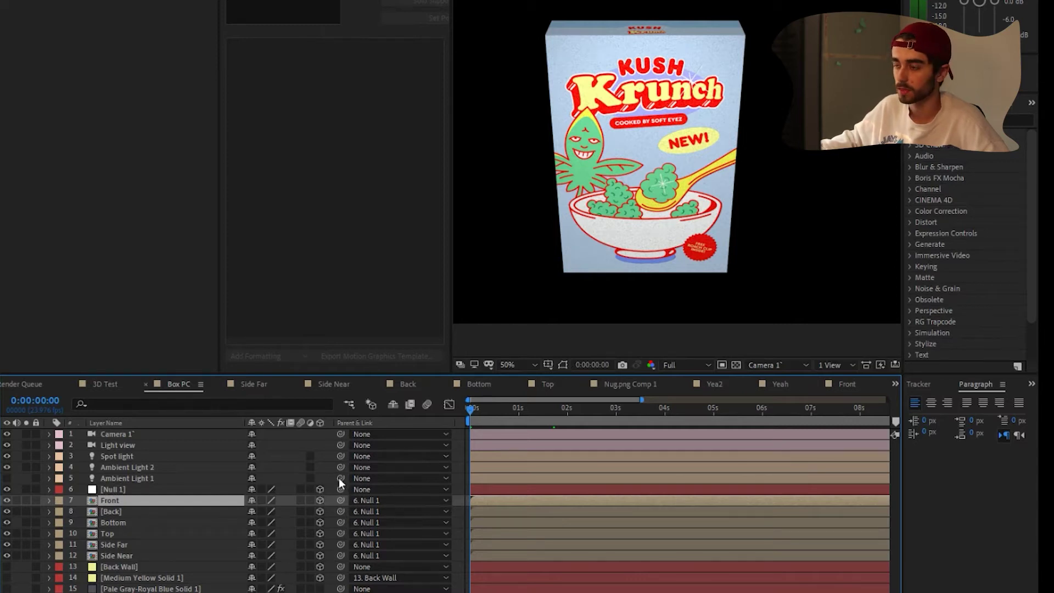
click(111, 511)
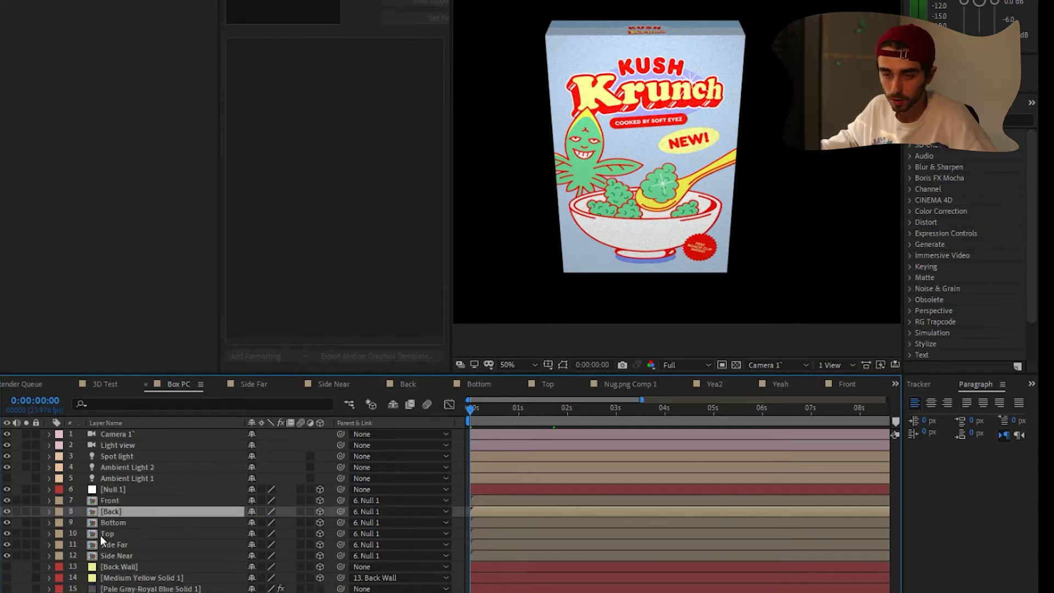
click(26, 500)
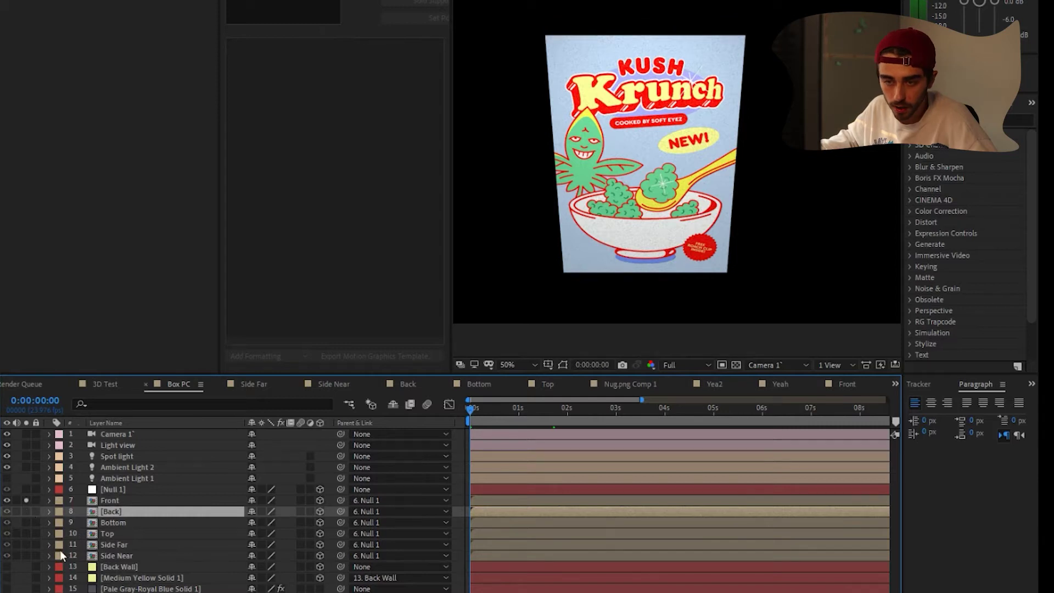
click(61, 555)
click(26, 556)
click(766, 415)
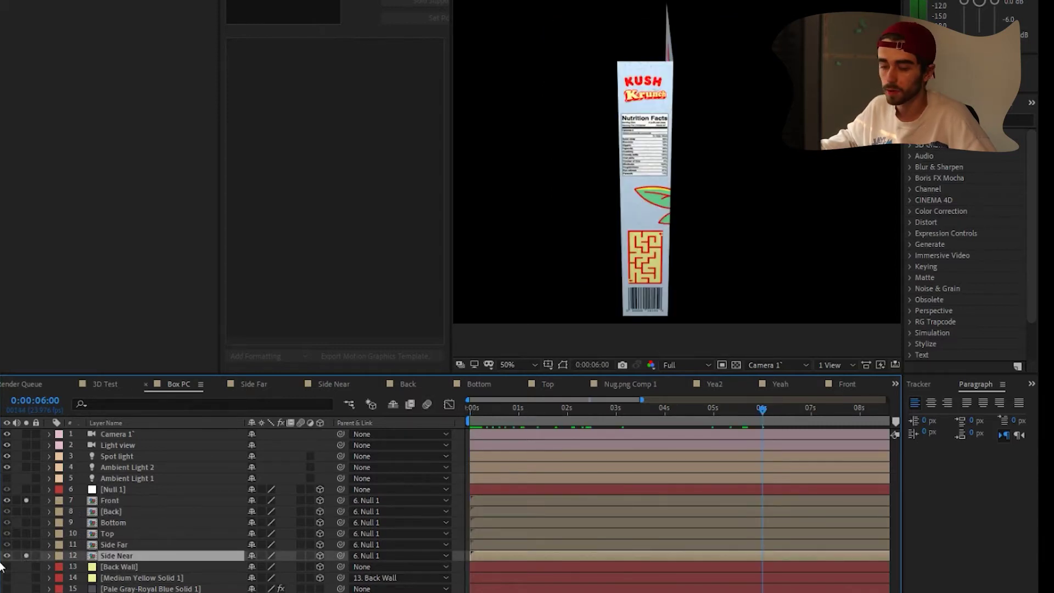
Step: Show the Side Near layer's transform properties, try resetting them, and undo the reset
key(r)
click(110, 589)
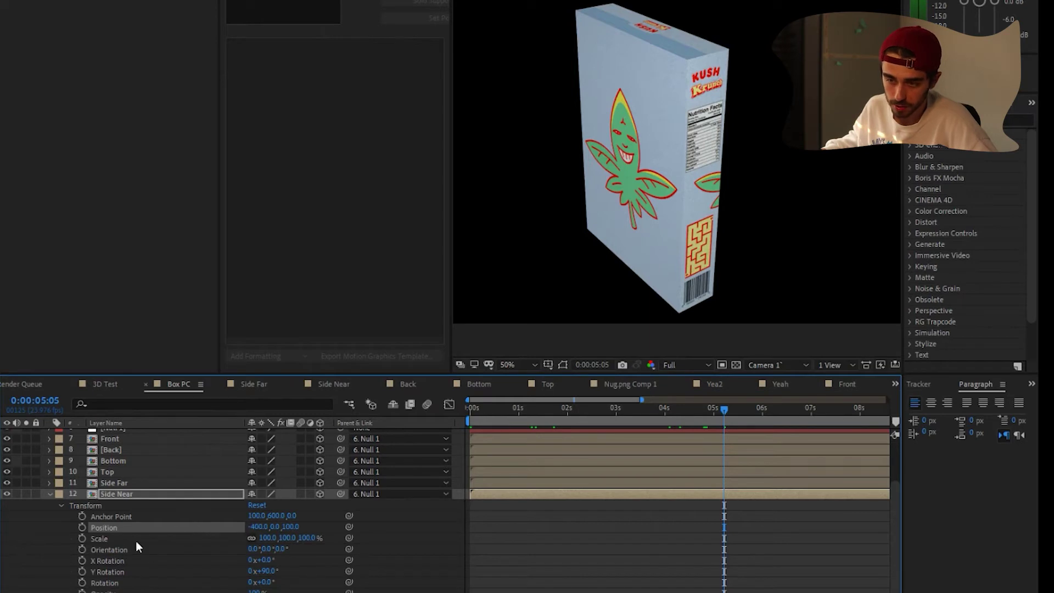
click(252, 506)
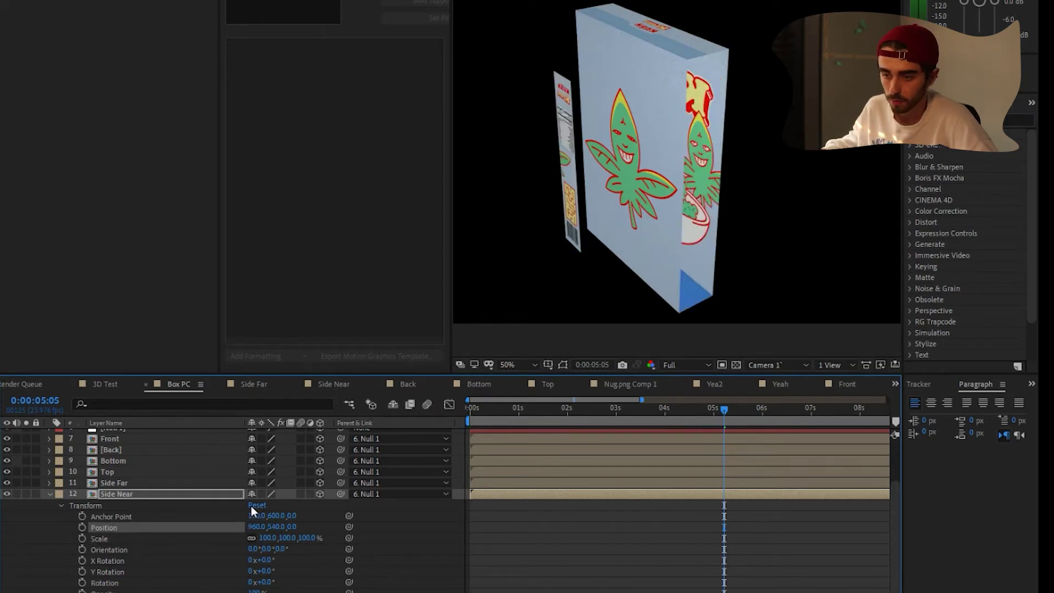
key(ctrl+z)
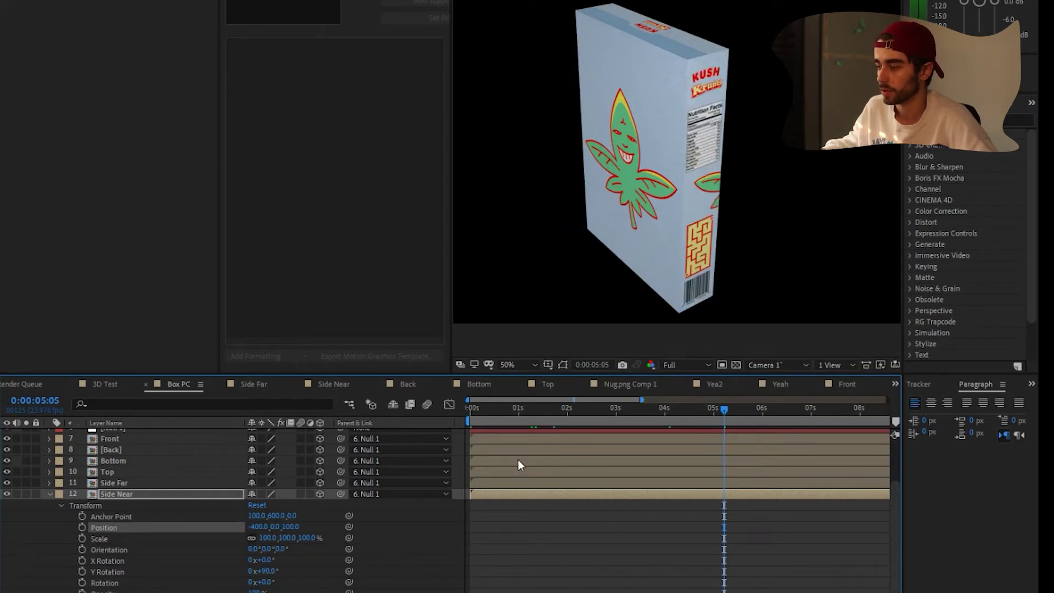
Step: At 0:00:06:09, try X positions of -415 and 400 on the Side Near layer, and set it back to -400
click(777, 407)
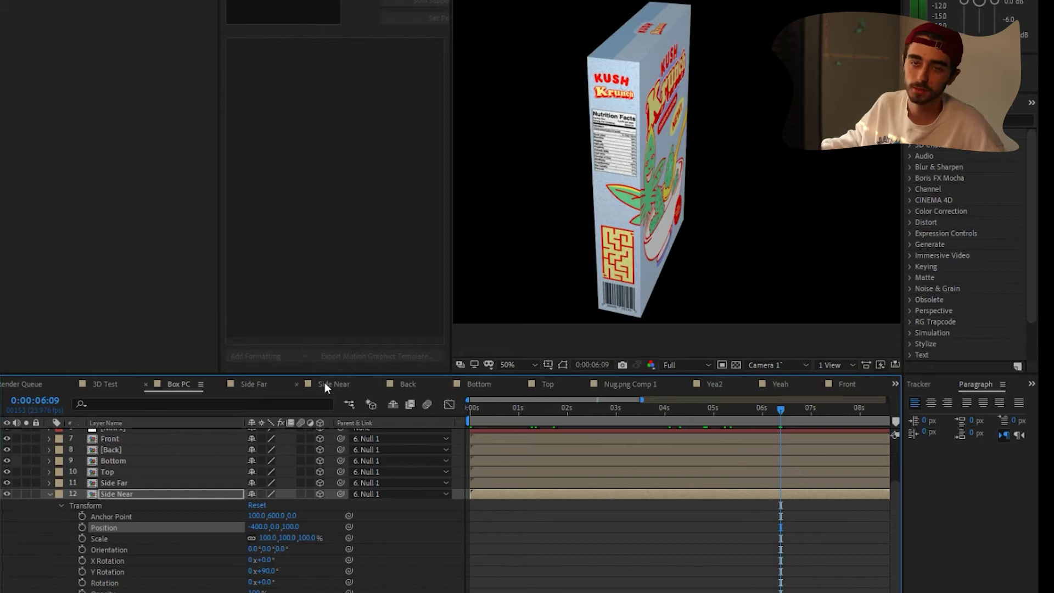
mouse_move(257, 526)
mouse_down()
mouse_move(245, 525)
mouse_move(262, 537)
mouse_up()
click(259, 526)
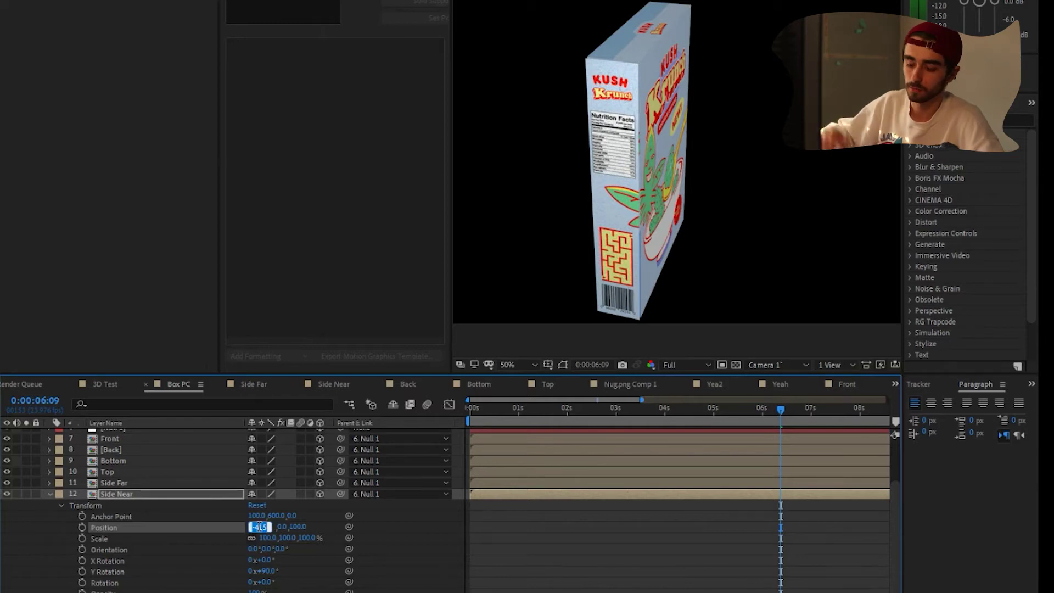
text(400)
key(Return)
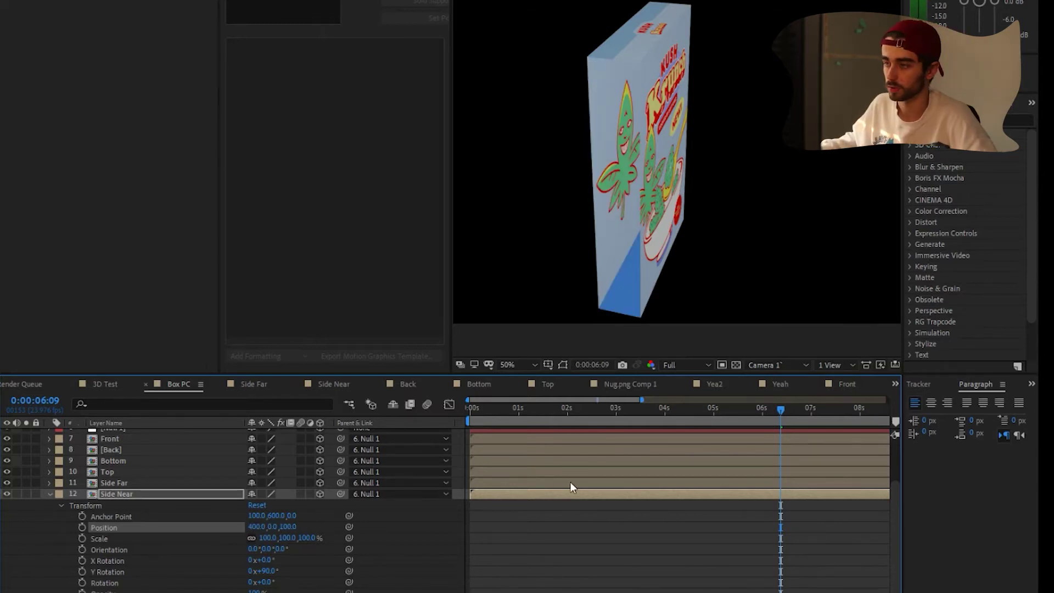
key(ctrl+z)
click(266, 527)
text(-400)
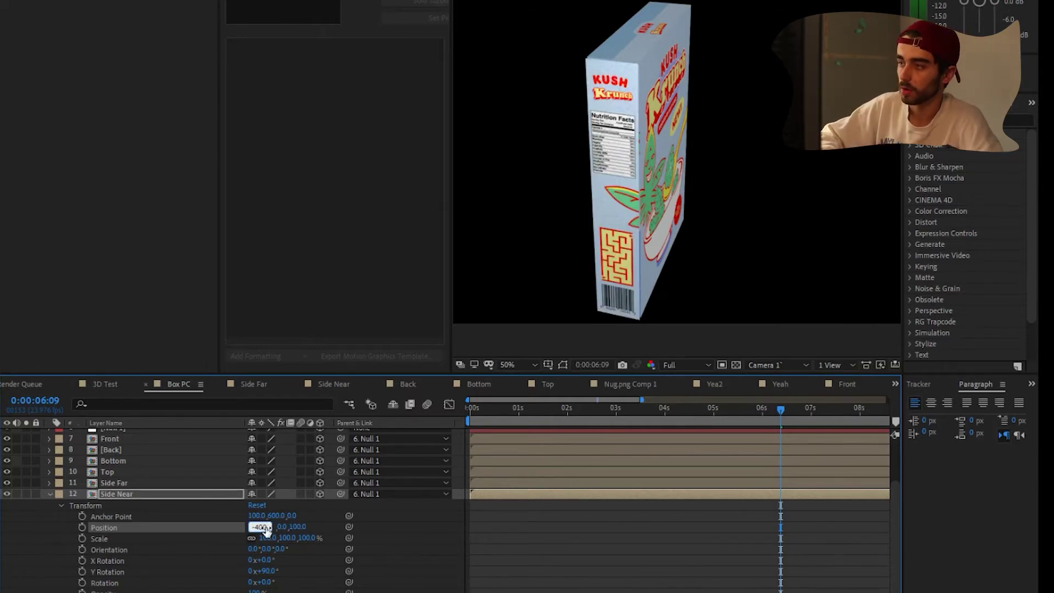
key(Return)
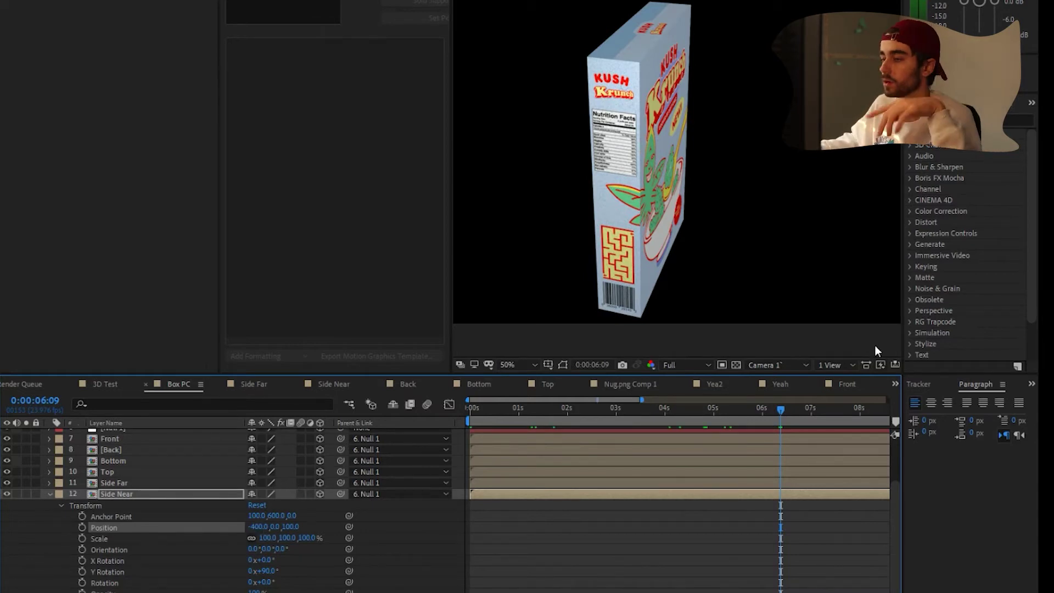
Step: Collapse the Side Near layer and expand the Top layer's transform properties to examine its rotation values
click(115, 482)
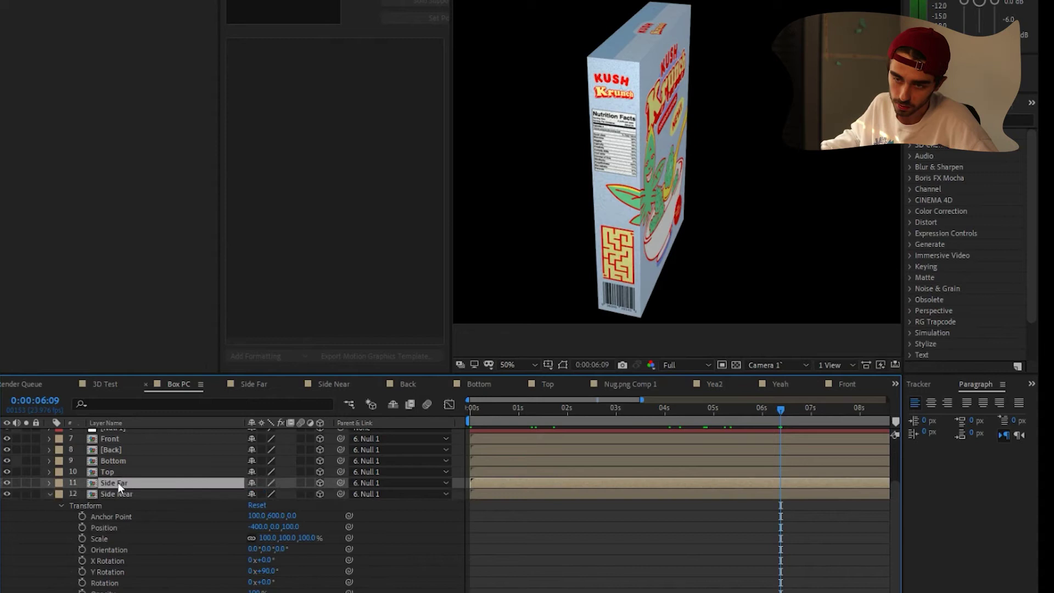
click(50, 495)
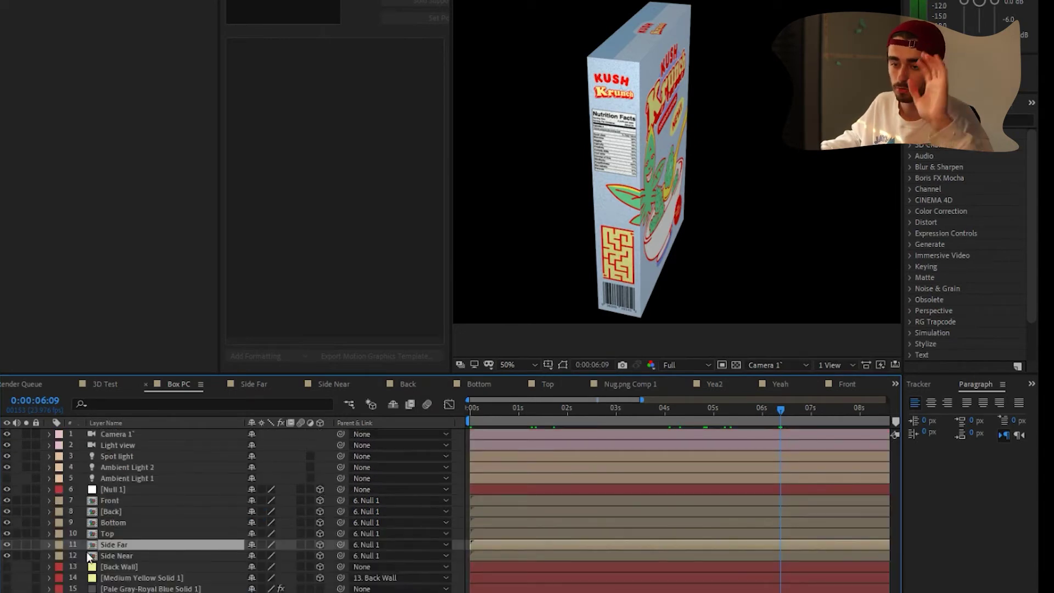
click(113, 524)
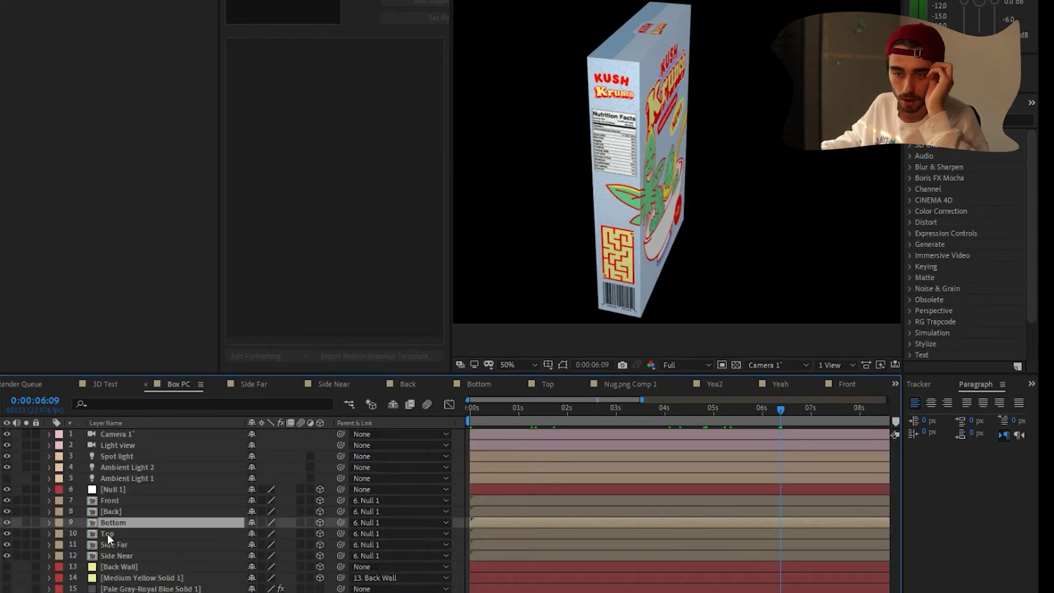
click(107, 533)
click(48, 533)
scroll(47, 533, down, 1)
click(196, 560)
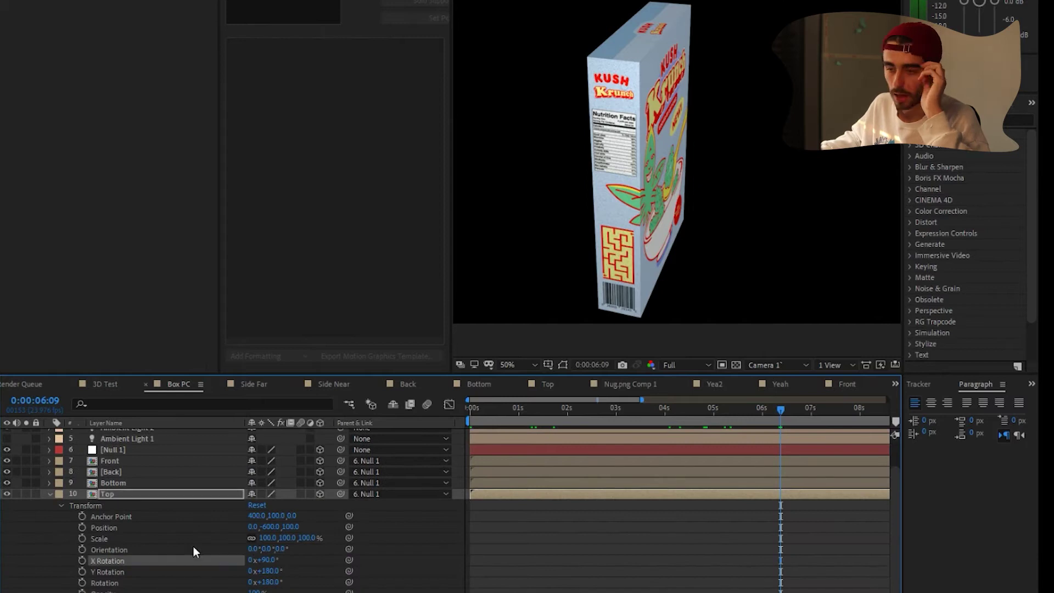
Step: Try a Y Rotation of 0° on the Top layer and undo the change
click(270, 572)
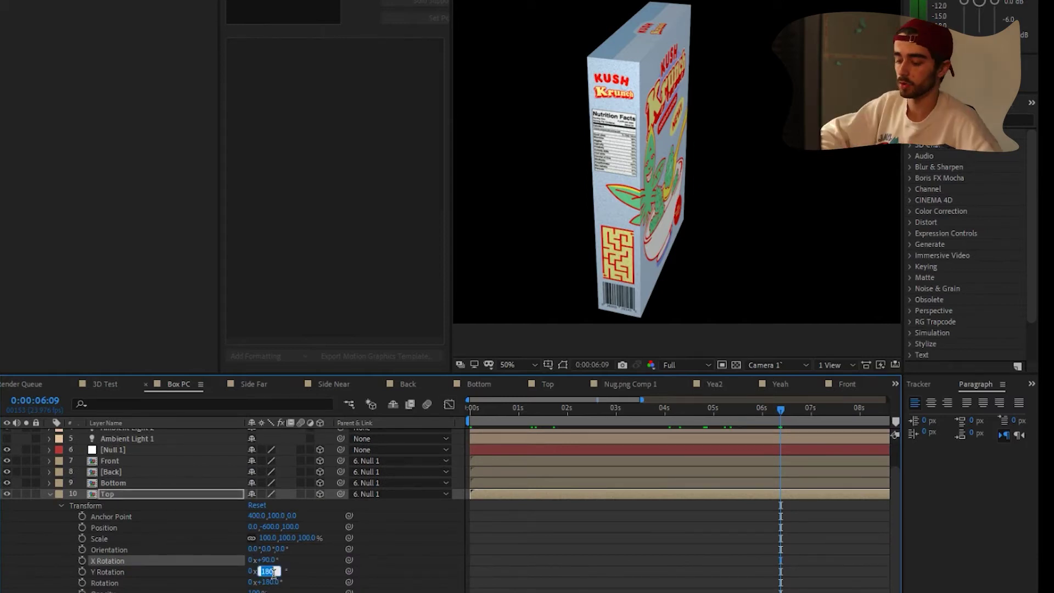
text(0)
key(Return)
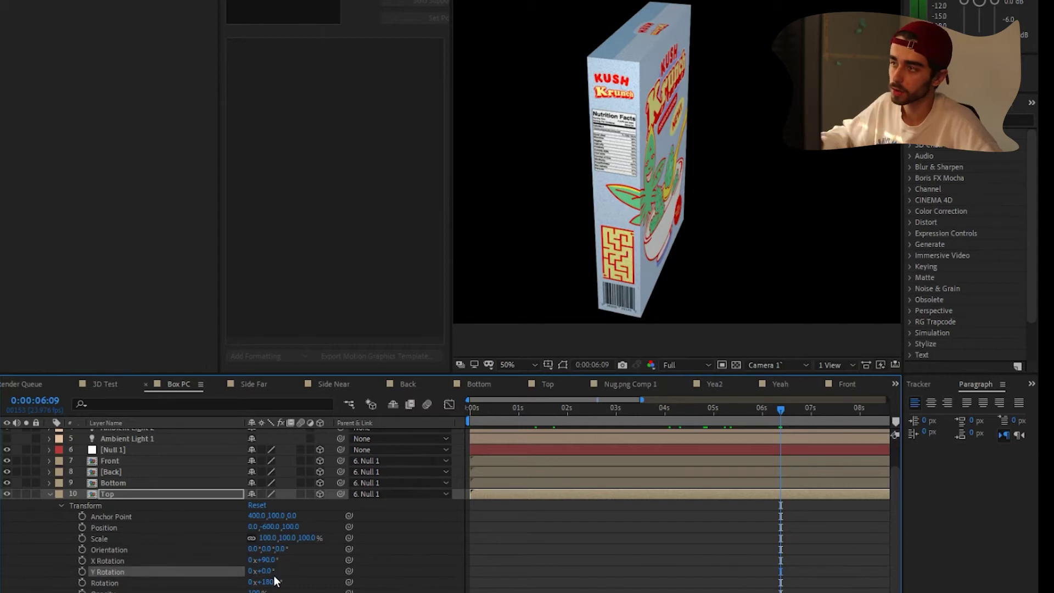
key(ctrl+z)
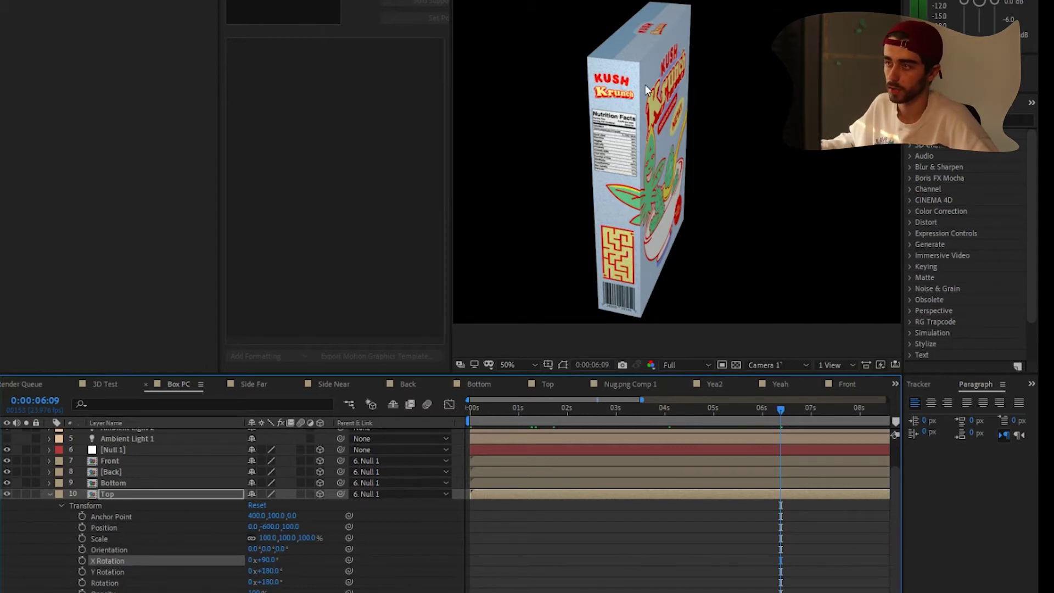
Step: Collapse the Top layer and preview the box's rotation from the start of the composition
drag(816, 408, 462, 409)
click(50, 495)
key(space)
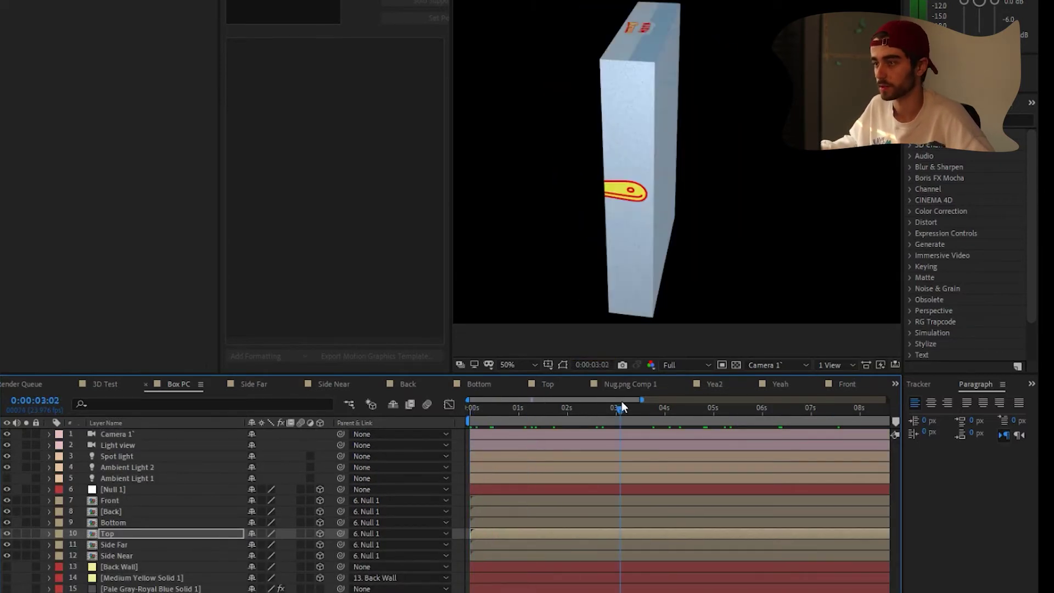
Step: Stop the preview, return to the composition start, and parent the Front and Back layers to Null 1
key(space)
click(93, 491)
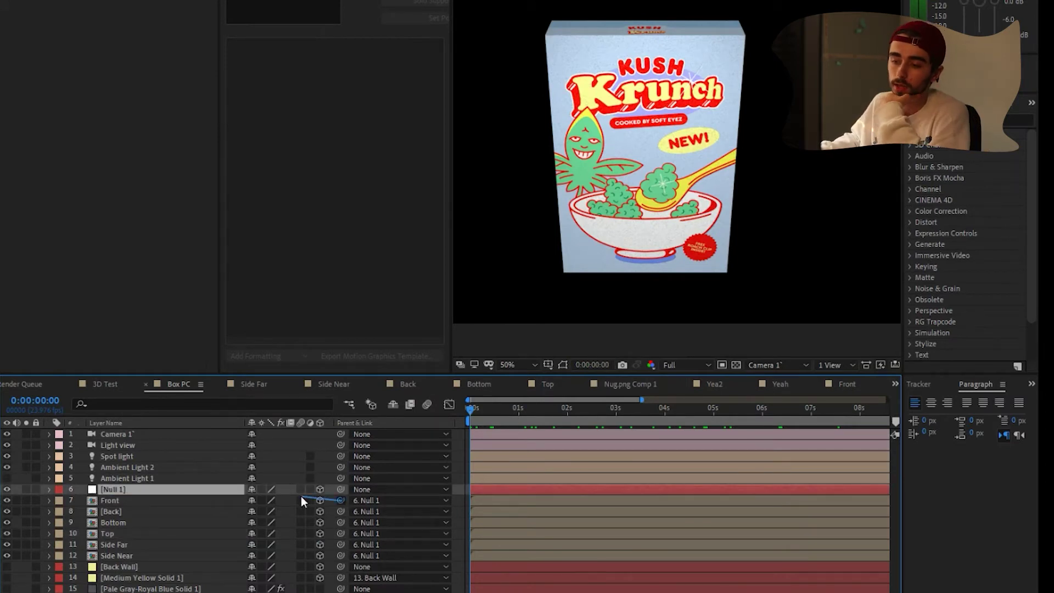
drag(341, 489, 134, 490)
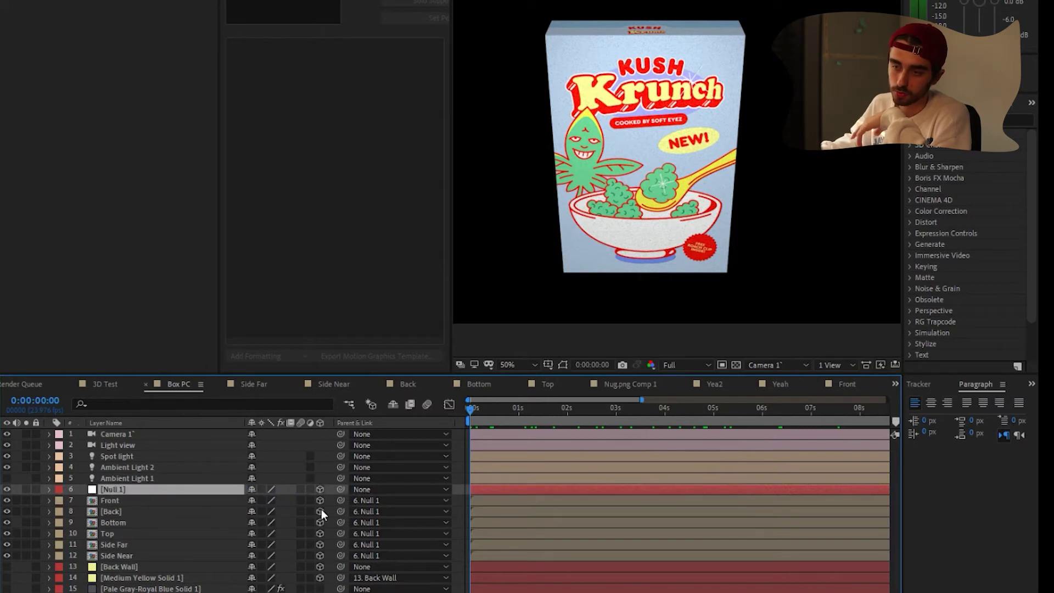
drag(340, 511, 194, 491)
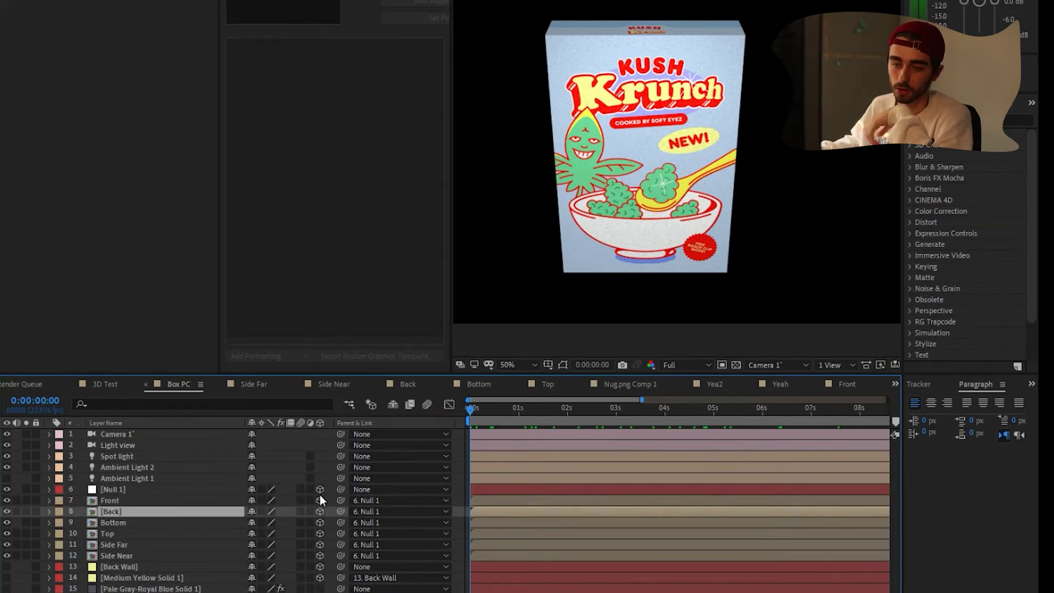
Step: Reveal Null 1's rotation properties, scrub through its Y Rotation animation, and return to the composition start
click(117, 499)
click(118, 491)
key(r)
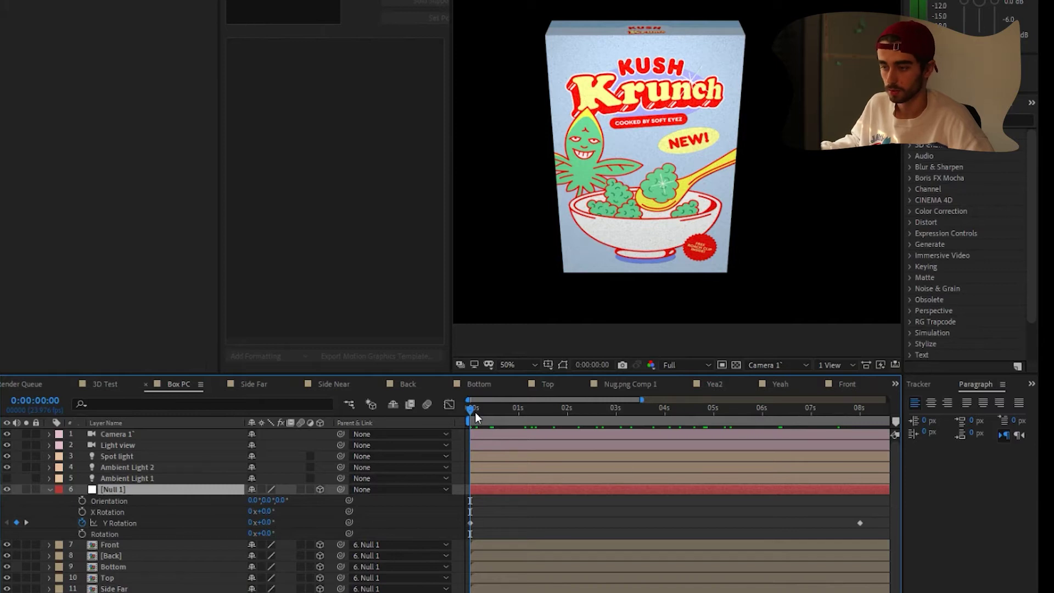
drag(476, 412, 838, 410)
key(Home)
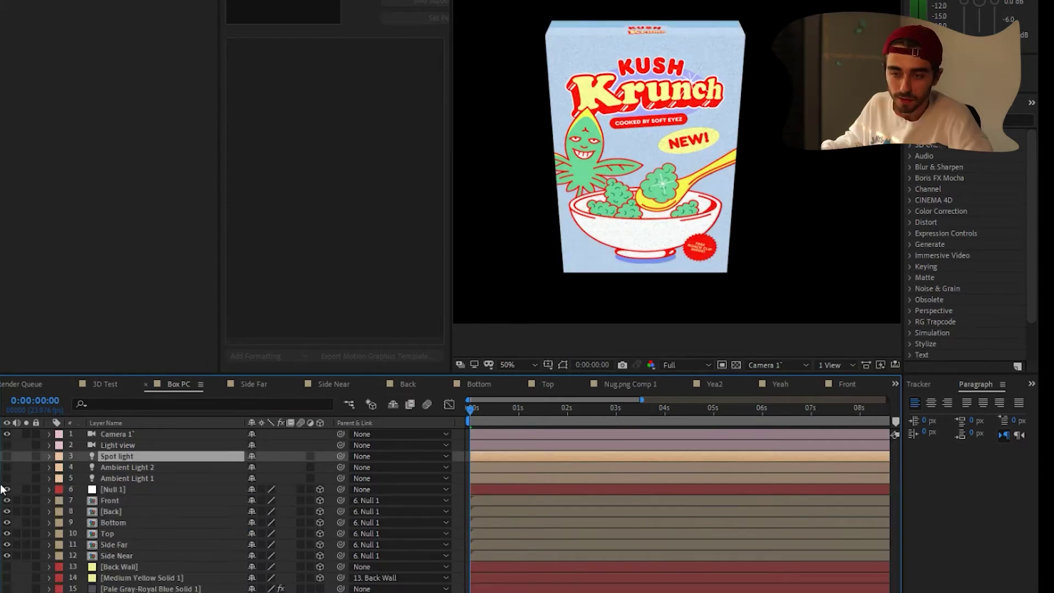
Step: Turn Ambient Light 2, Spot light and Light view back on, and go through the camera and light layers
drag(5, 468, 6, 457)
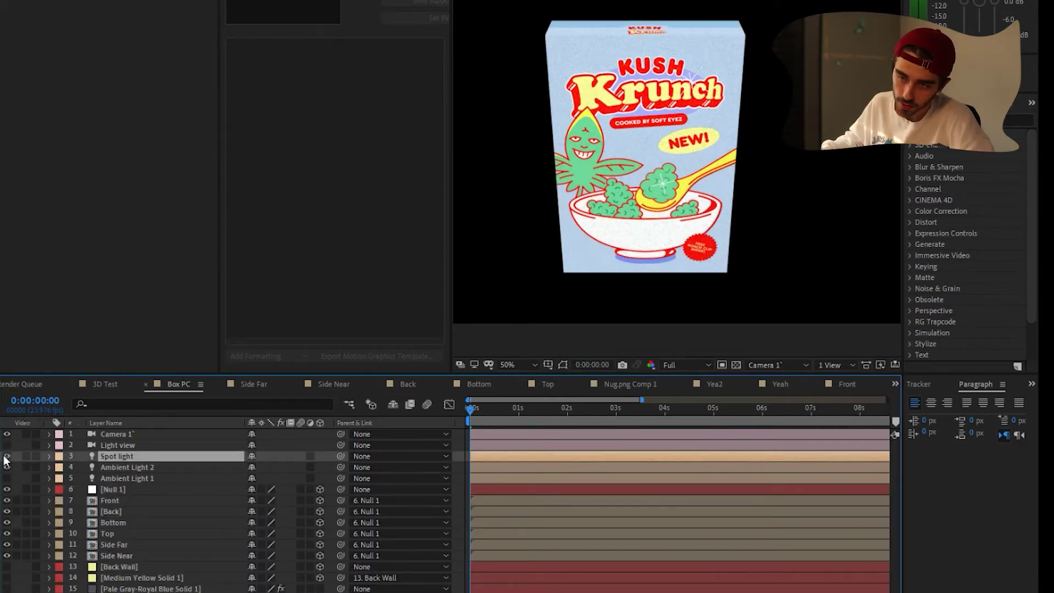
drag(6, 456, 6, 445)
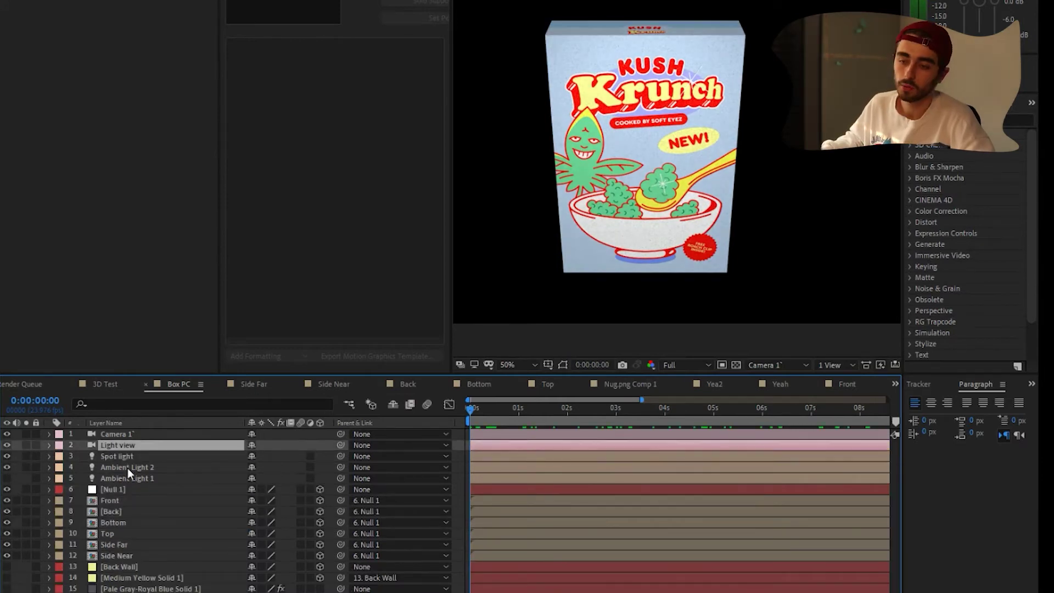
click(104, 467)
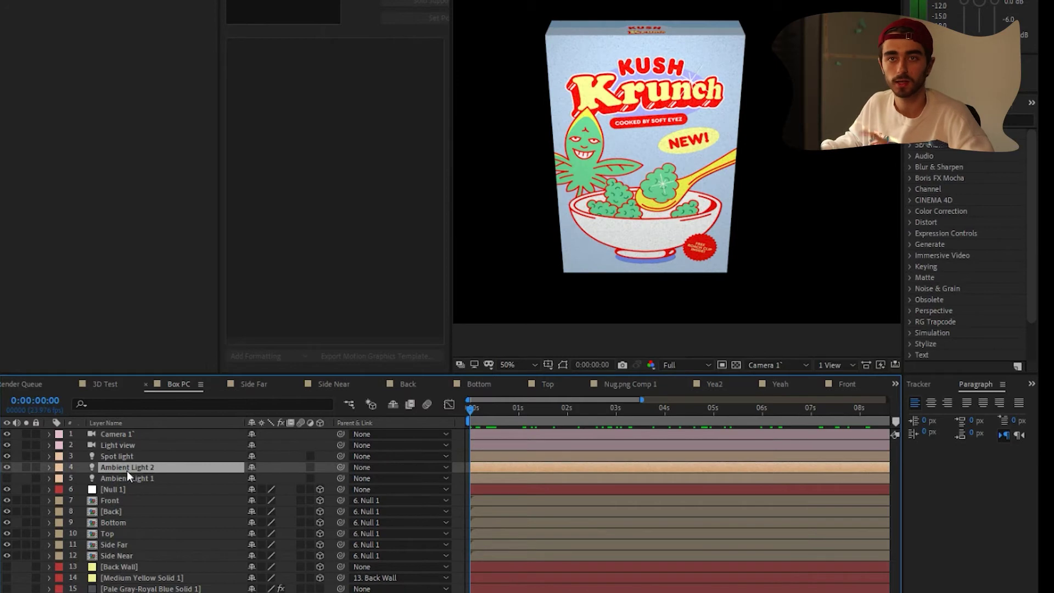
click(112, 434)
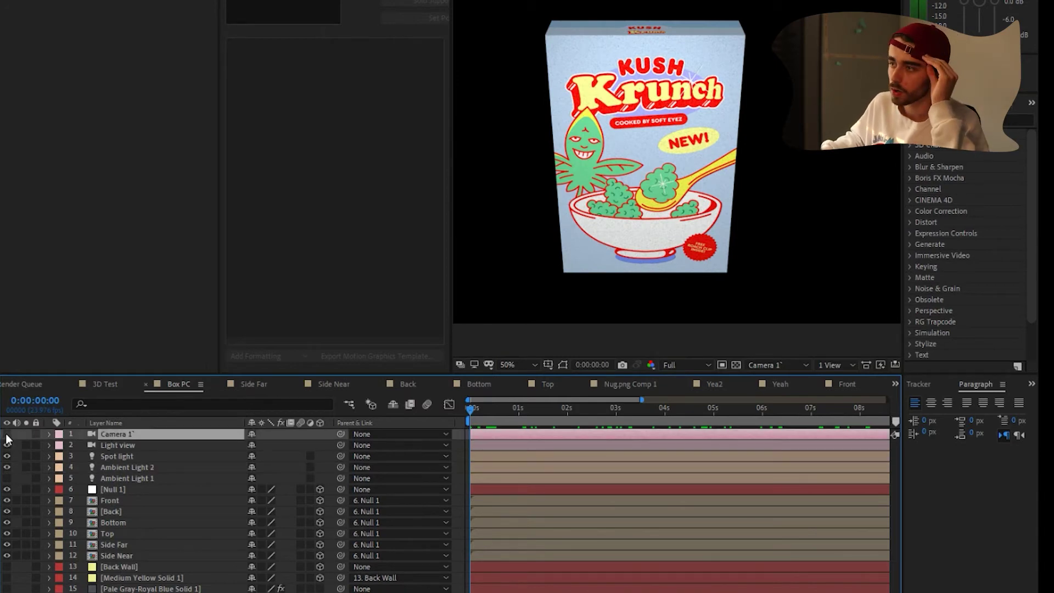
click(116, 458)
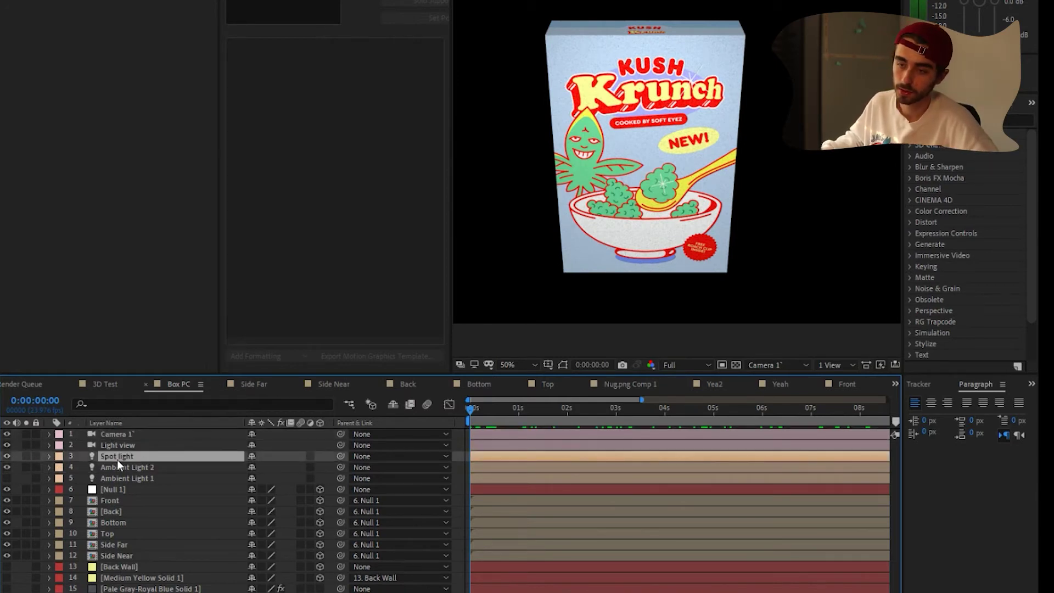
click(121, 466)
shift+click(108, 439)
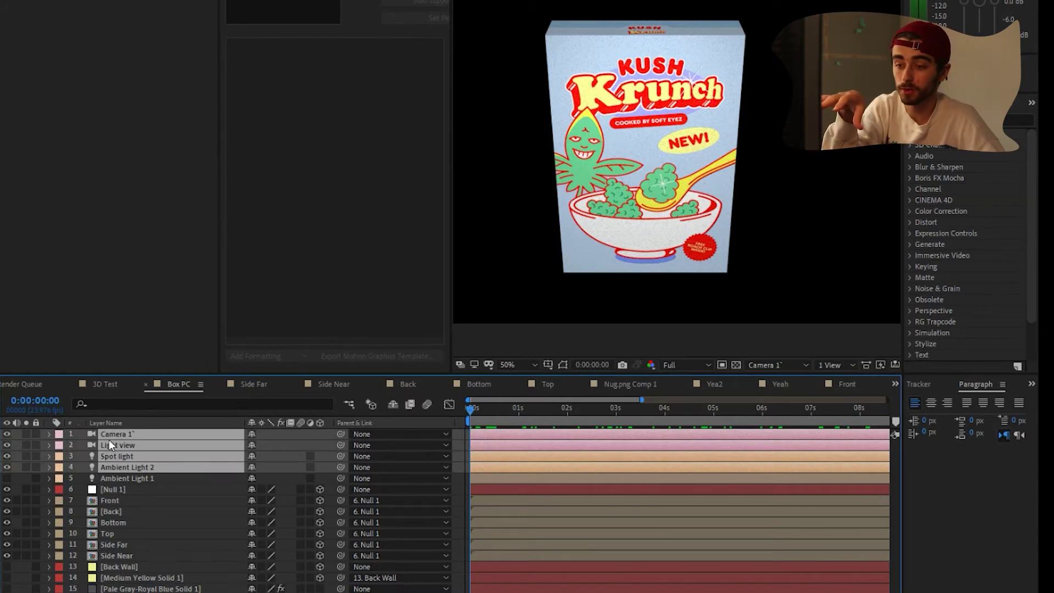
click(125, 467)
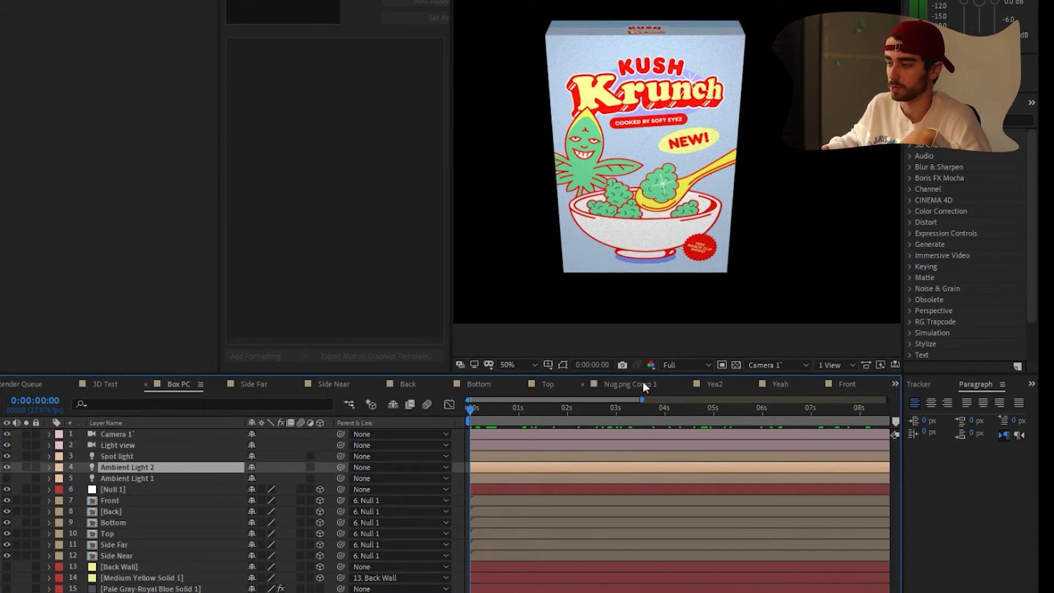
Step: Scrub through the lit box's rotation to check the shading, and open the Front layer's composition
drag(471, 416, 728, 403)
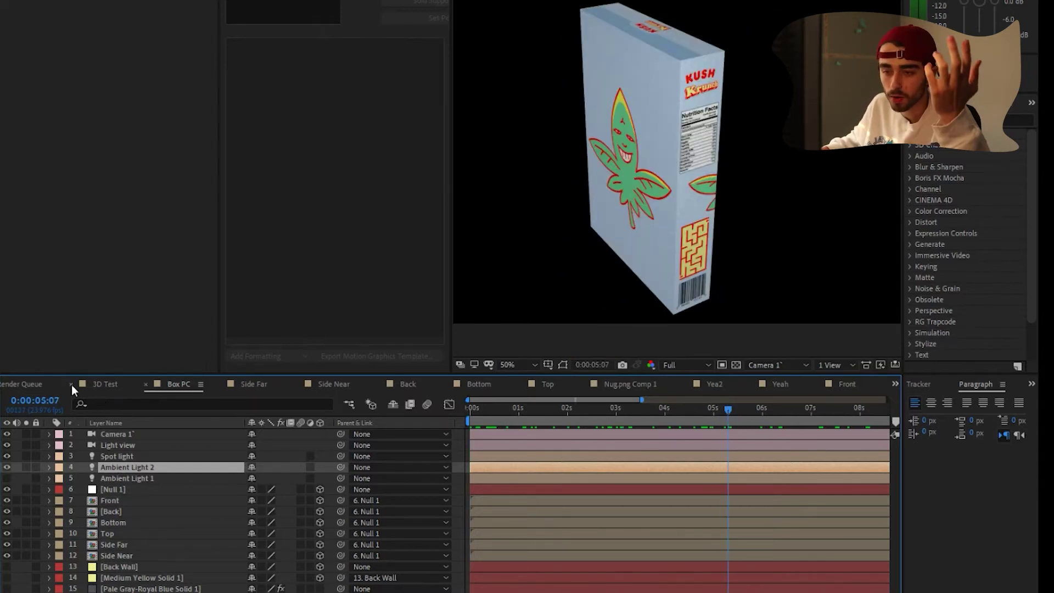
drag(588, 411, 472, 417)
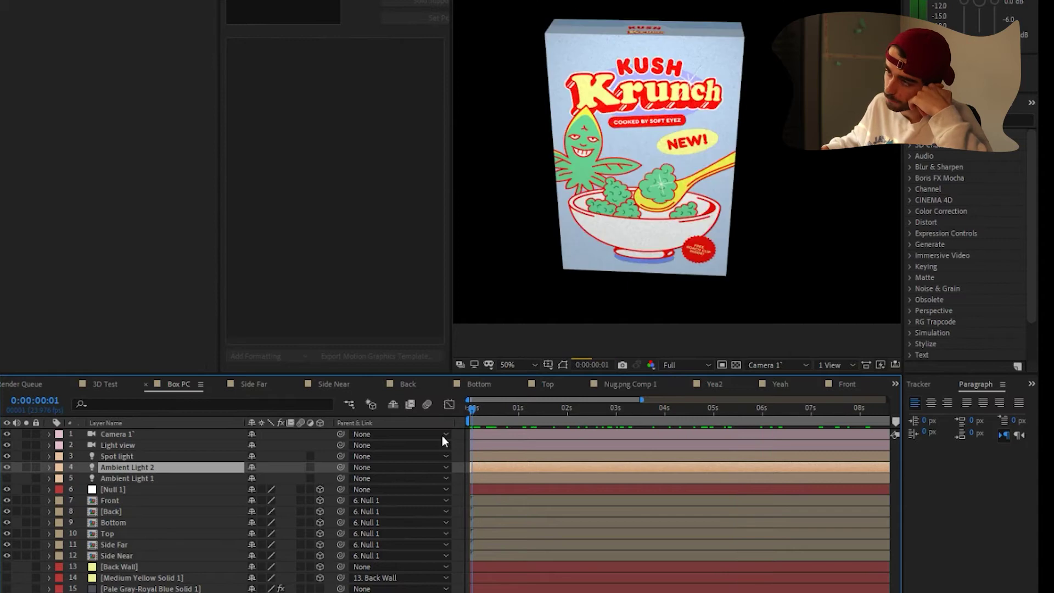
click(107, 500)
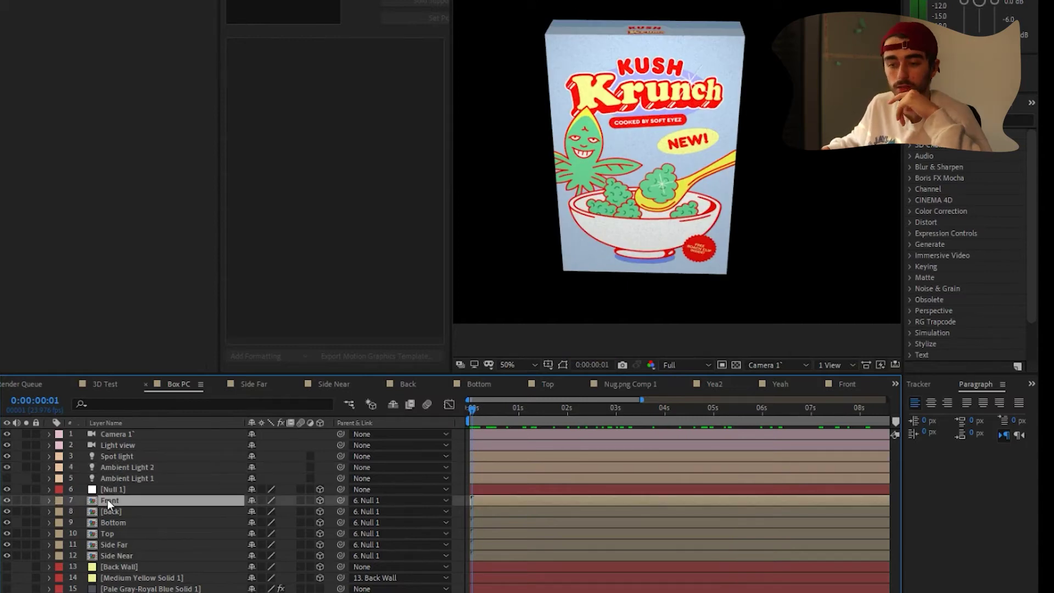
double_click(107, 499)
scroll(572, 240, up, 2)
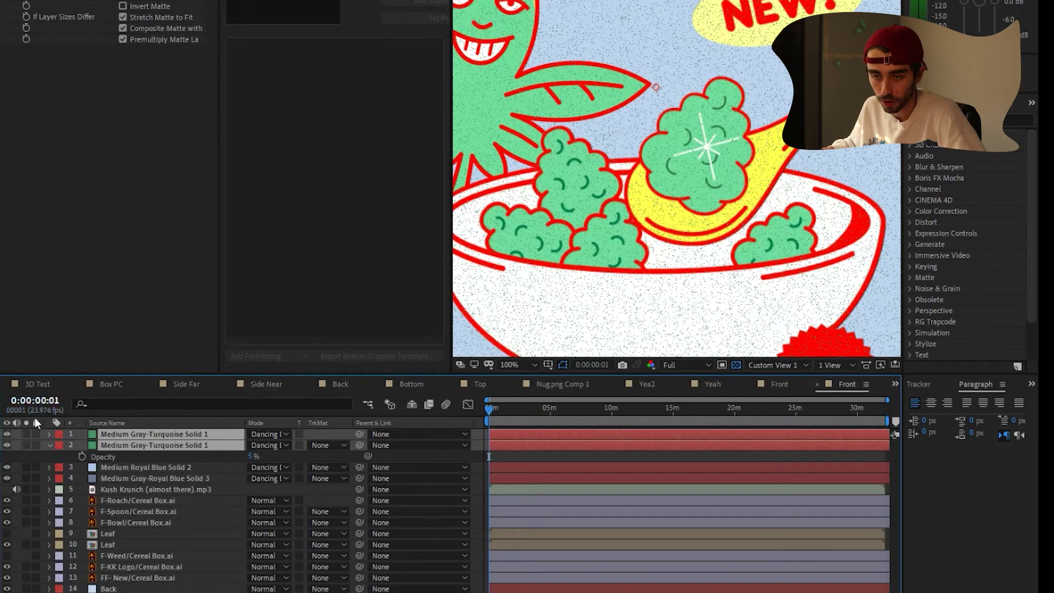
Step: Examine the two Medium Gray-Turquoise Solid 1 texture layers at the head of the Front composition's layer stack
drag(28, 433, 23, 444)
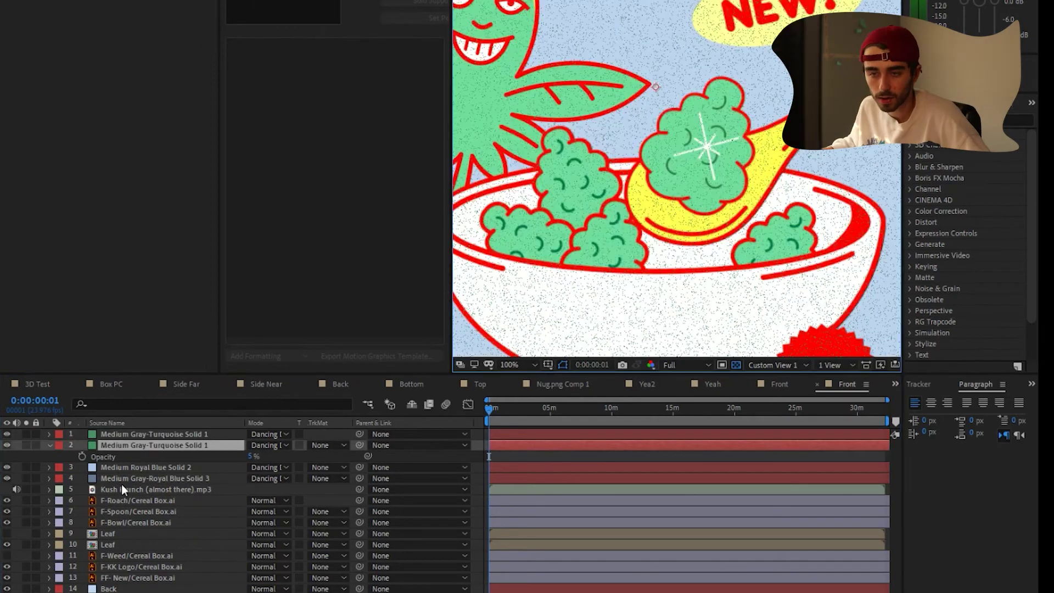
click(133, 467)
click(135, 445)
click(147, 434)
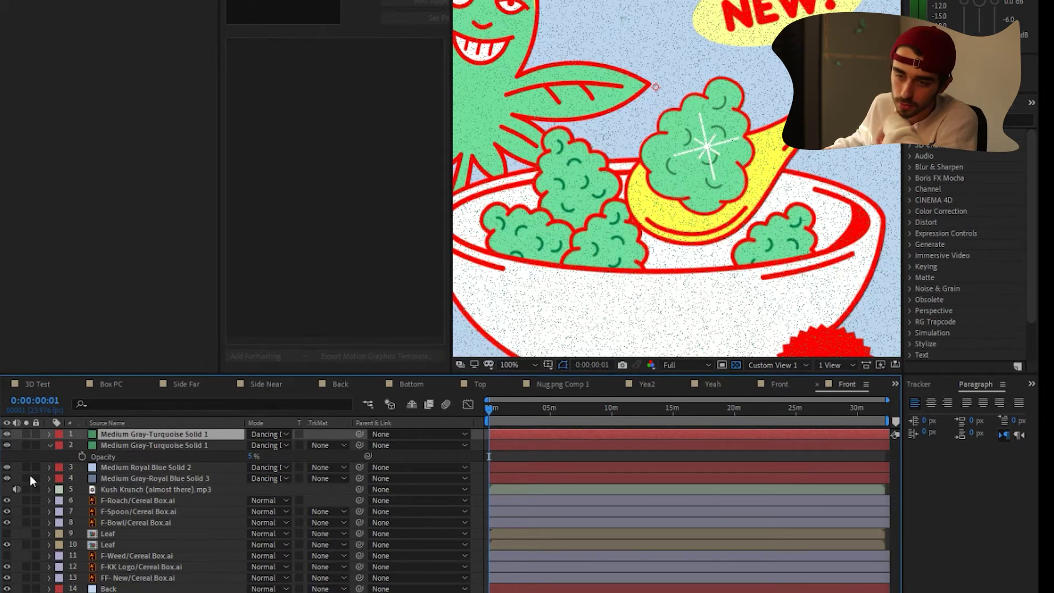
click(127, 443)
click(129, 436)
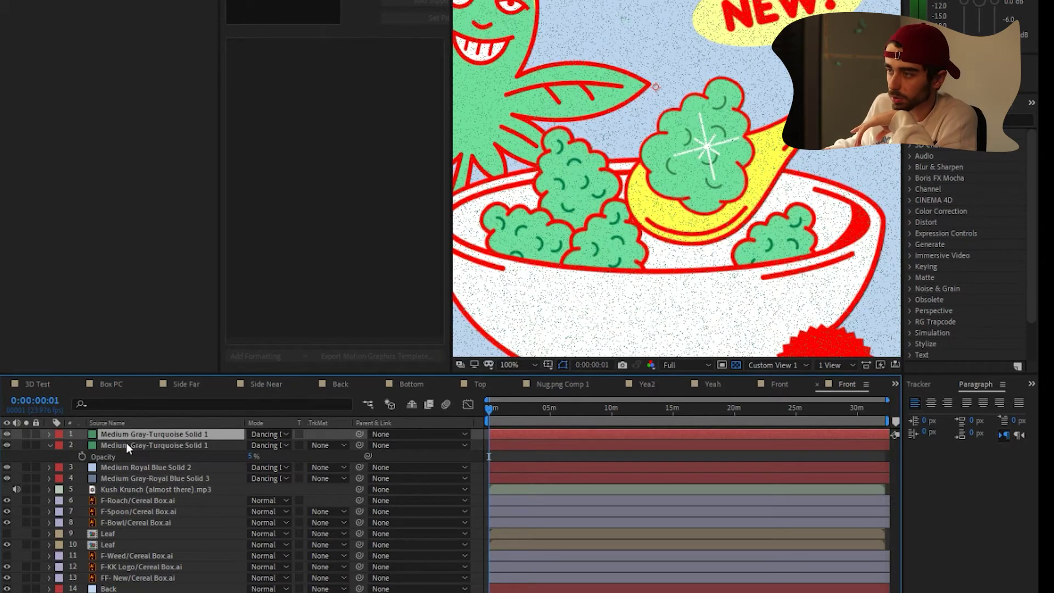
click(126, 444)
click(127, 436)
click(126, 445)
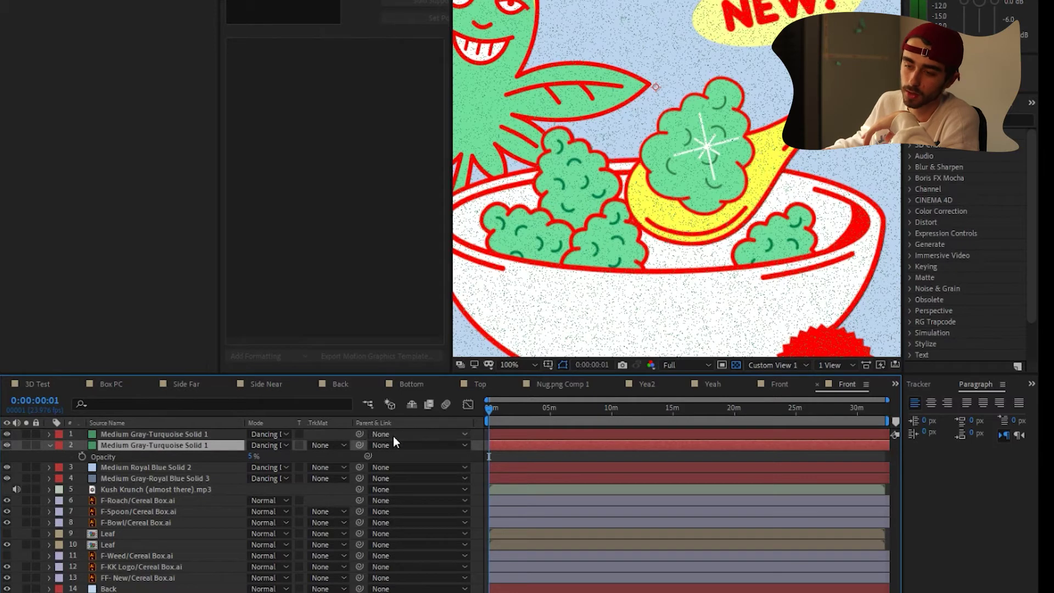
Step: Examine the two Royal Blue solid layers and view the blending mode choices for Medium Gray-Royal Blue Solid 3
click(140, 438)
click(147, 467)
click(152, 479)
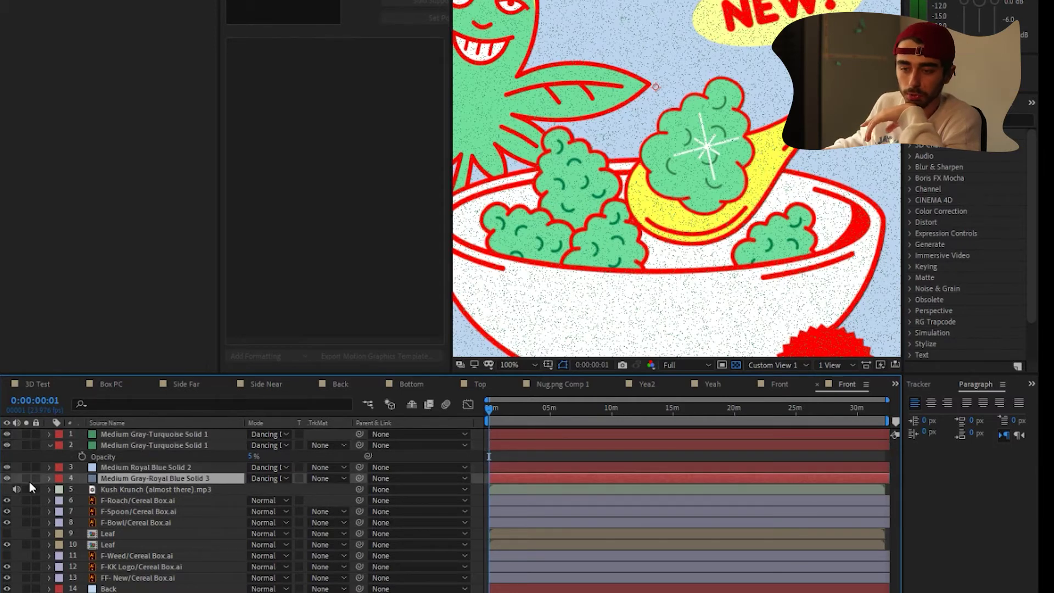
click(276, 479)
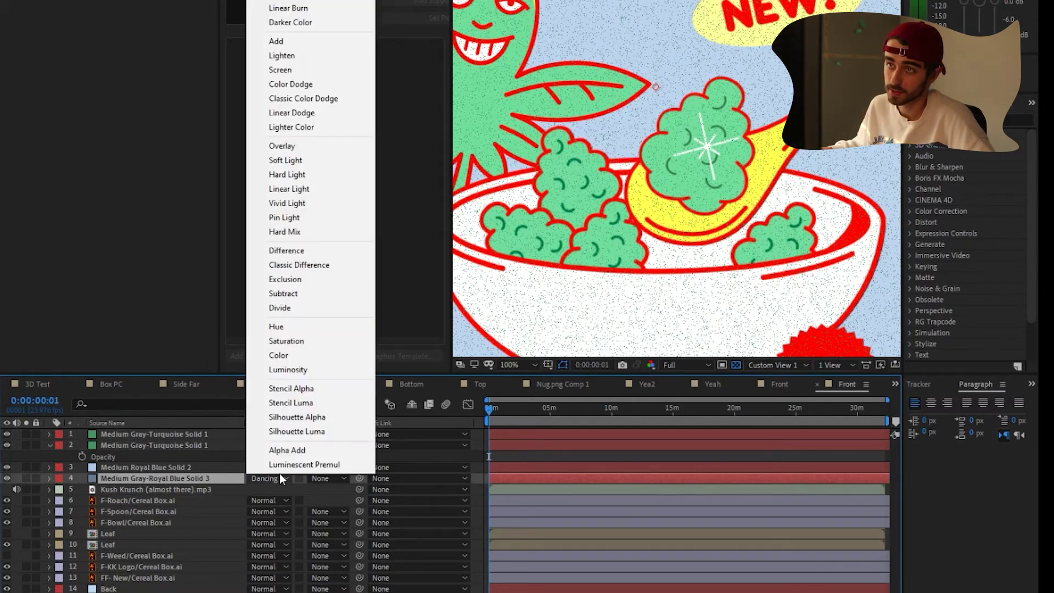
click(189, 479)
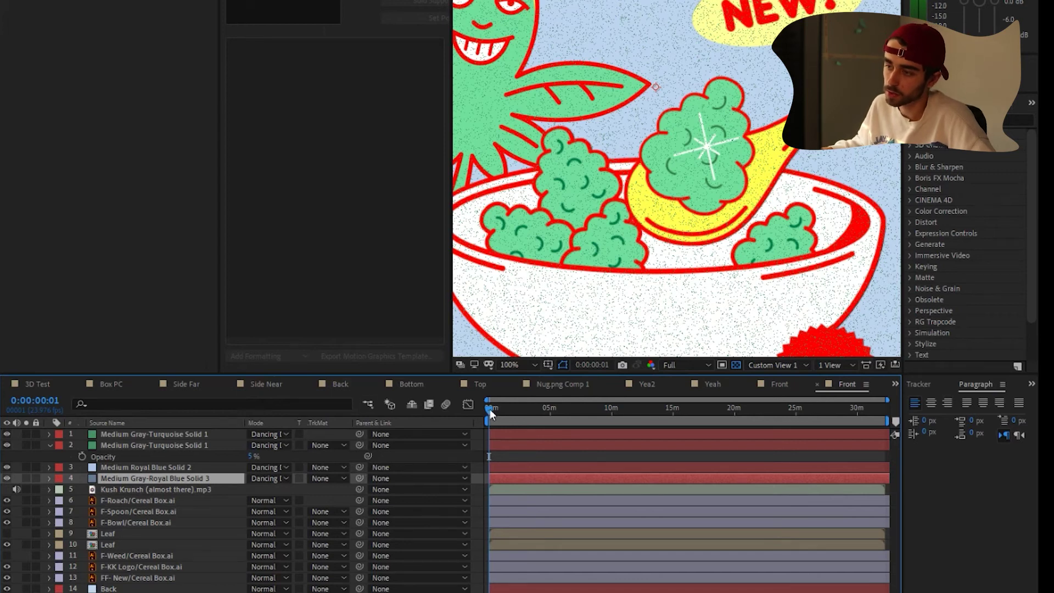
Step: Move to 0:04:29:22 and reveal the Opacity of Medium Royal Blue Solid 2 and Medium Gray-Royal Blue Solid 3
drag(490, 409, 544, 408)
click(131, 468)
key(t)
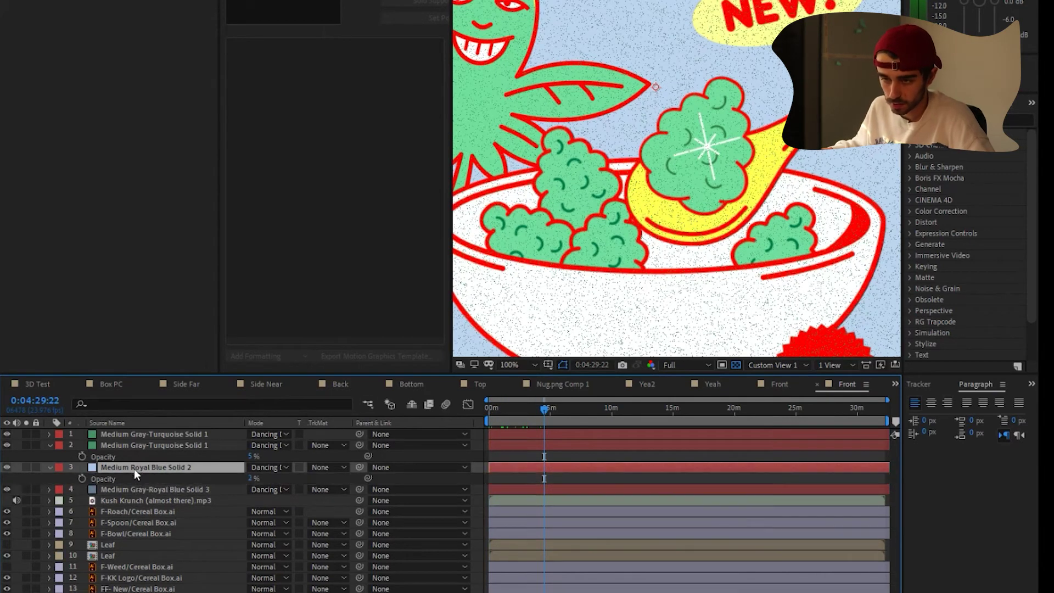
click(120, 489)
key(t)
Step: Collapse the Opacity properties of the second turquoise solid and both Royal Blue solids
click(138, 434)
click(214, 450)
key(t)
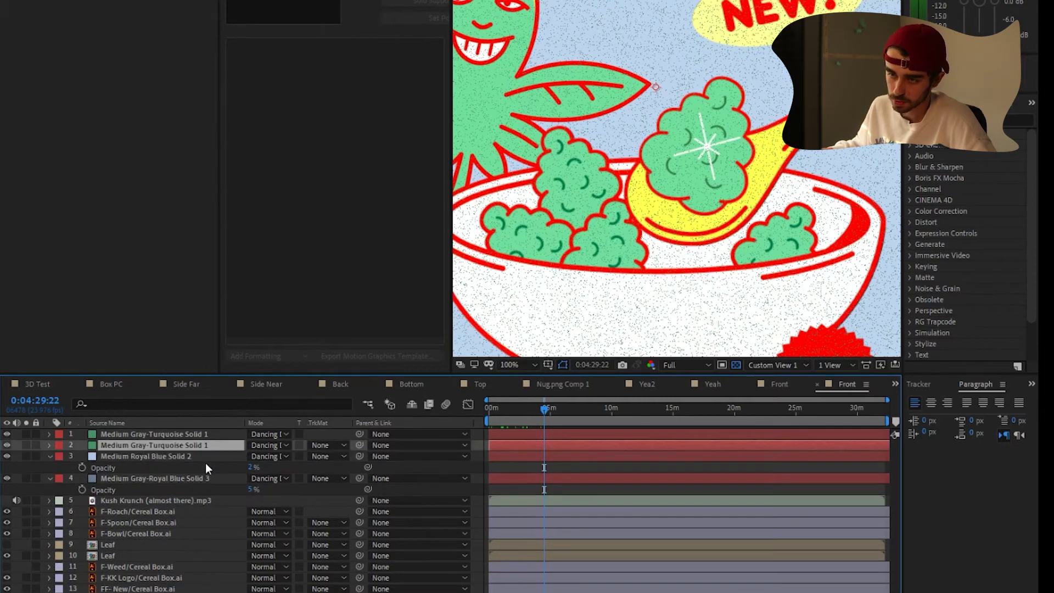
click(205, 465)
key(t)
click(164, 466)
key(t)
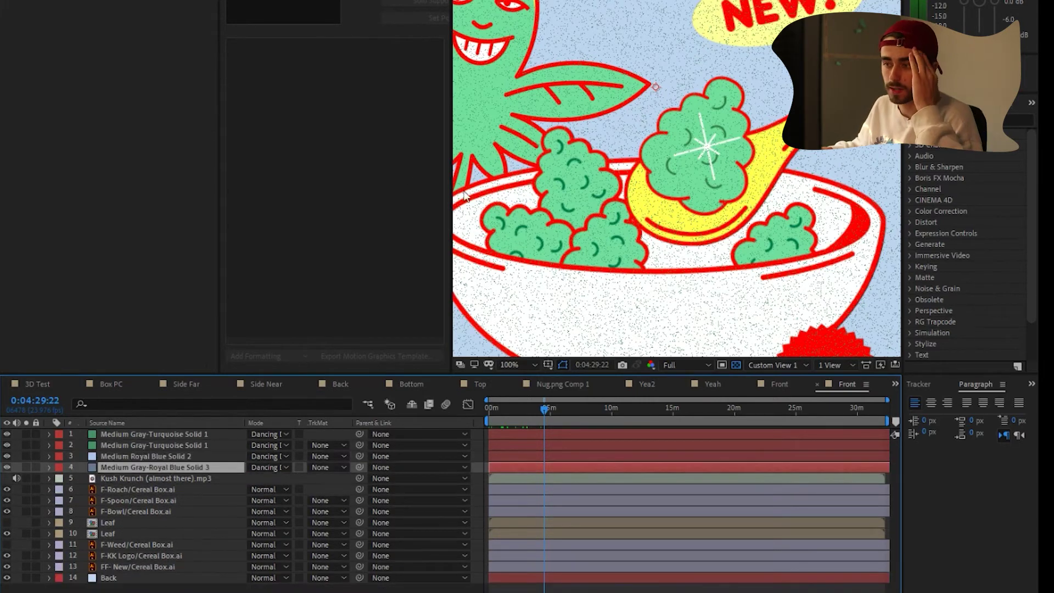
Step: Open the 3D Test composition and toggle the uppermost Dark Yellow Solid 1 layer off and on to compare the background grain
click(105, 386)
click(49, 385)
click(8, 546)
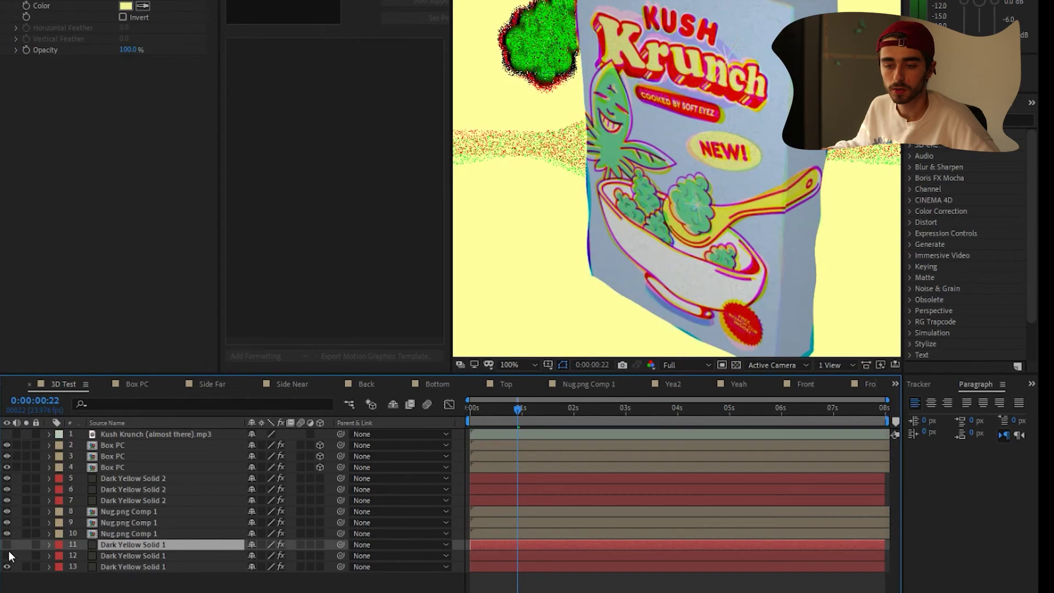
click(8, 545)
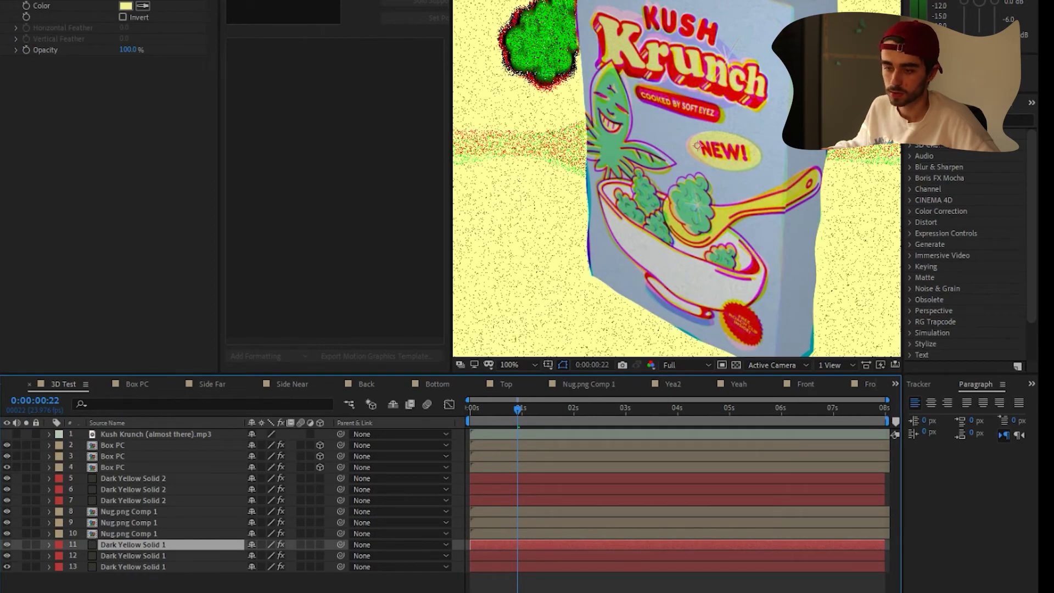
Step: Toggle the visibility of the lower Nug.png Comp 1 layers off and on, and view the composition at 50%
click(116, 512)
click(7, 524)
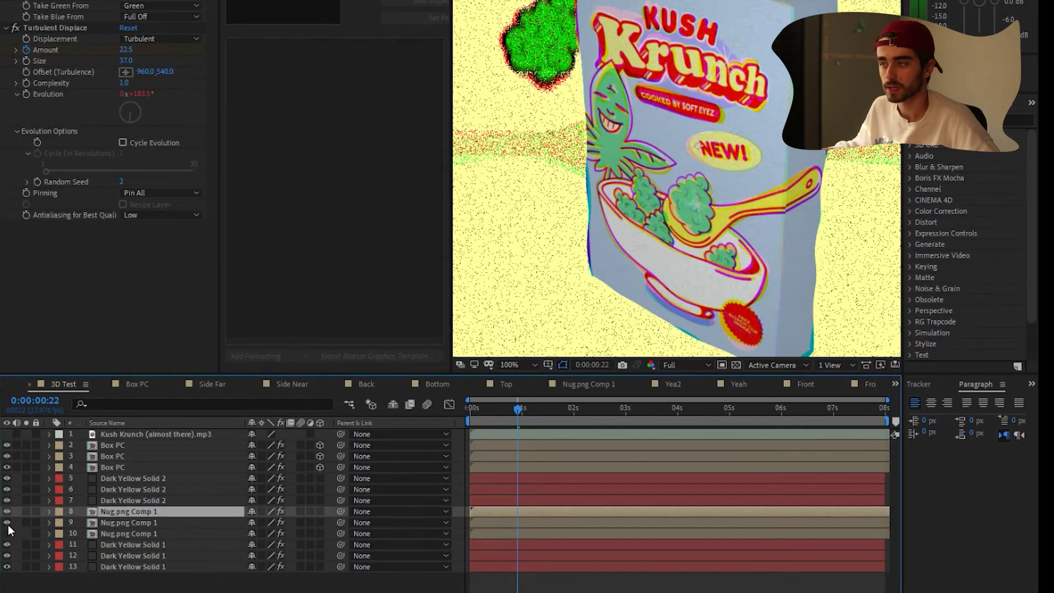
click(8, 535)
scroll(458, 246, down, 1)
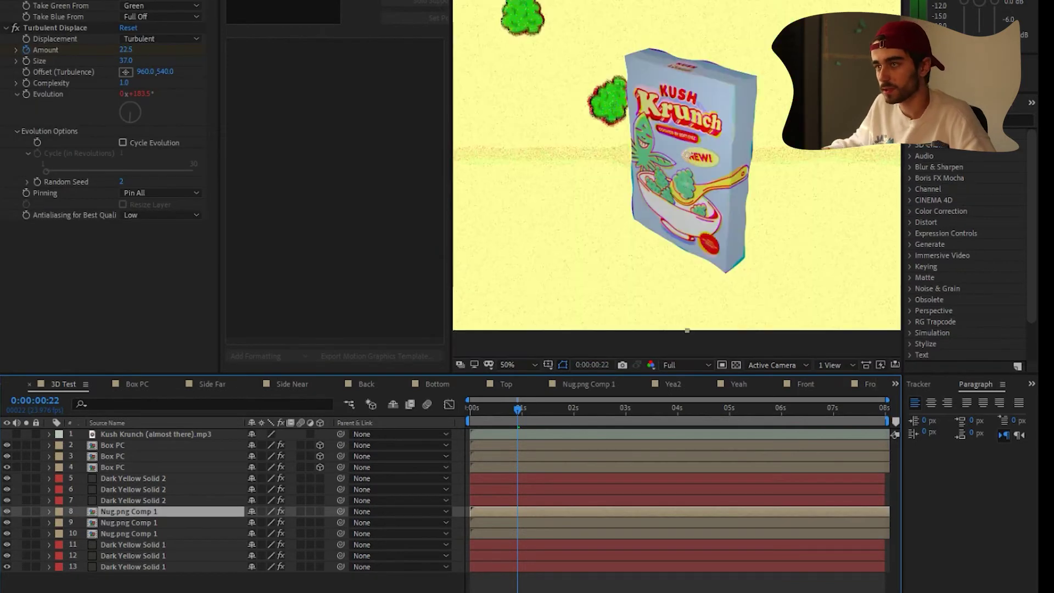
Step: Open the uppermost Nug.png Comp 1 layer to scrub its animation, and view the 3D Test composition at 0:00:00:23
double_click(138, 513)
drag(475, 413, 543, 410)
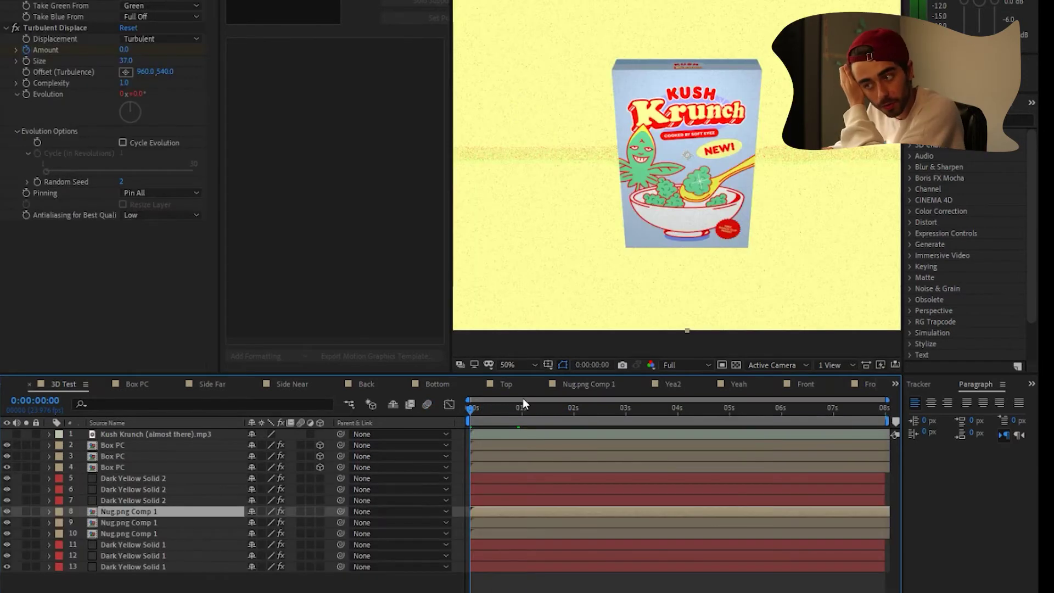
click(520, 407)
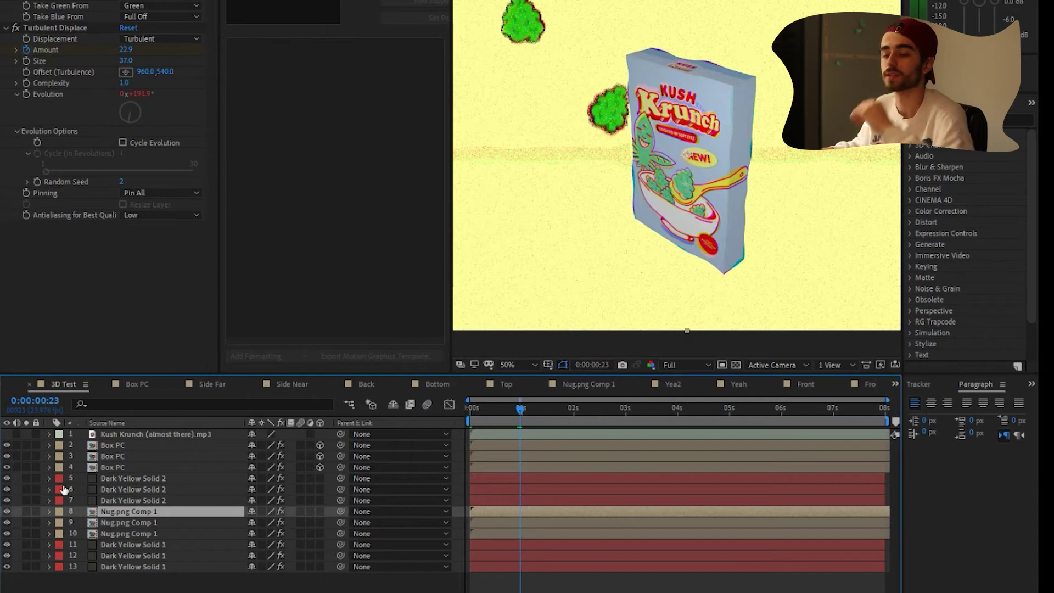
Step: Inspect the effects on the Box PC, Dark Yellow Solid 2 and Nug.png Comp 1 layers, viewing frames 0:00:02:22 and 0:00:01:08
click(114, 455)
click(164, 478)
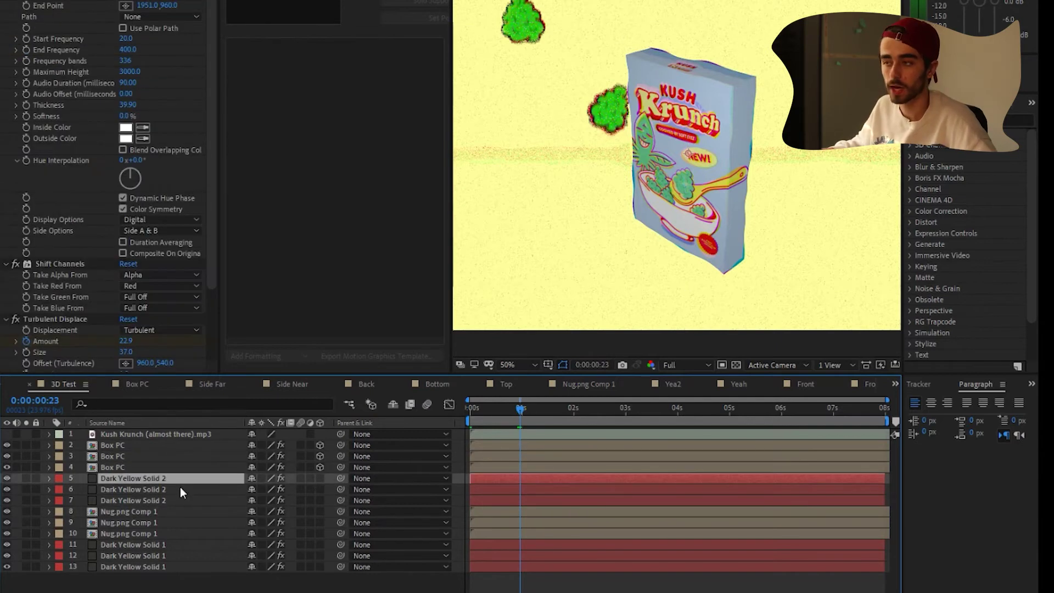
click(621, 400)
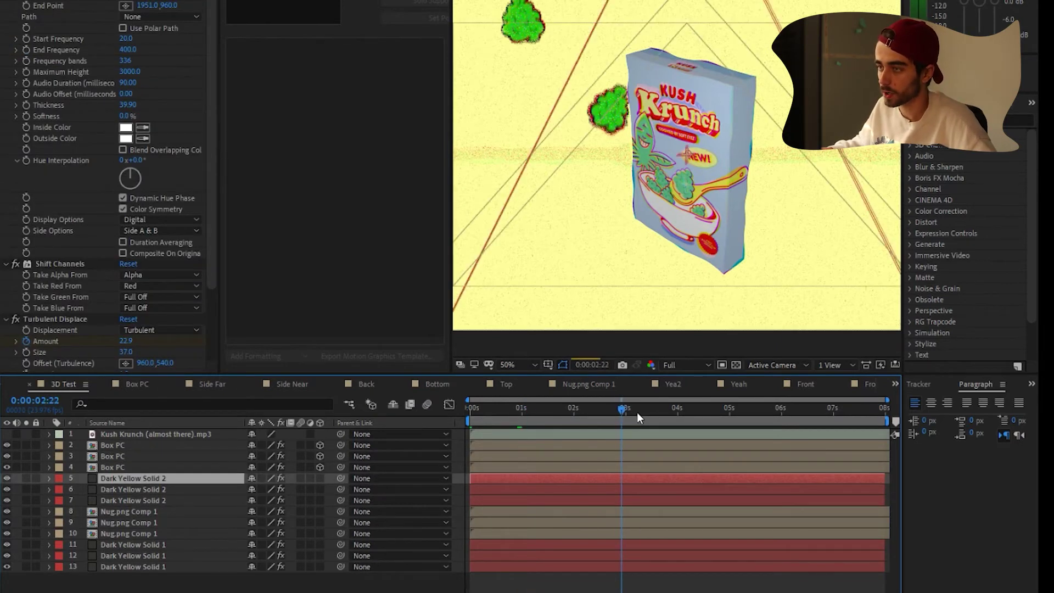
click(540, 408)
click(119, 512)
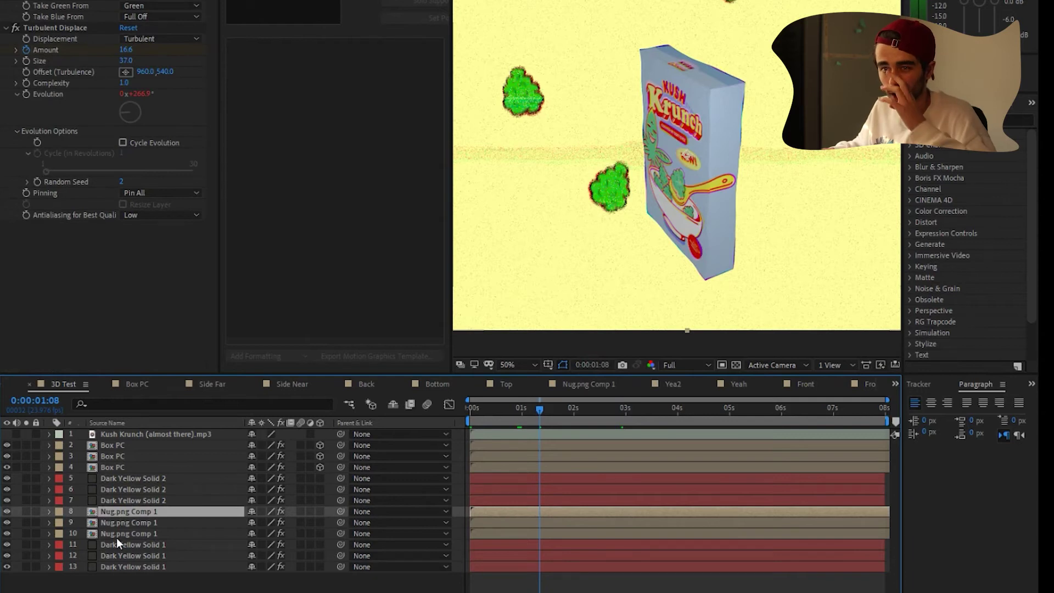
Step: Compare the Turbulent Displace settings on the upper two Nug.png Comp 1 layers
click(118, 524)
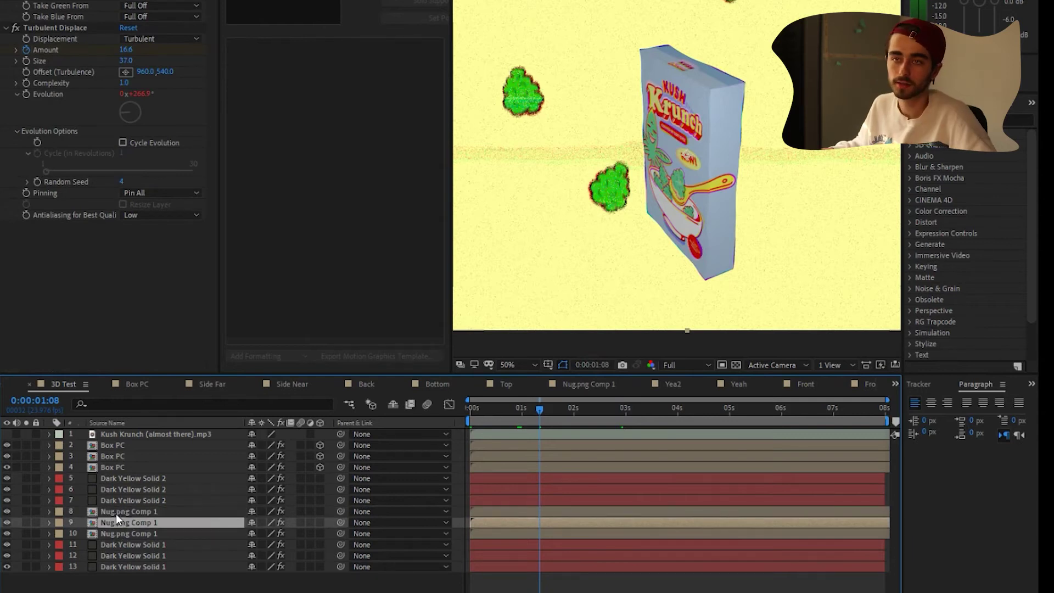
click(74, 436)
click(167, 512)
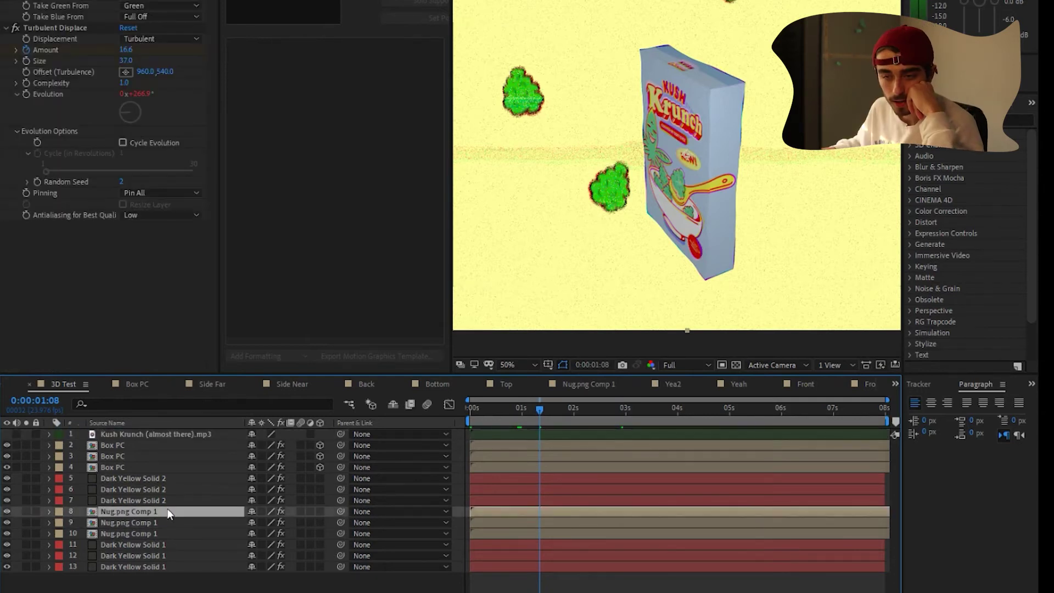
click(26, 512)
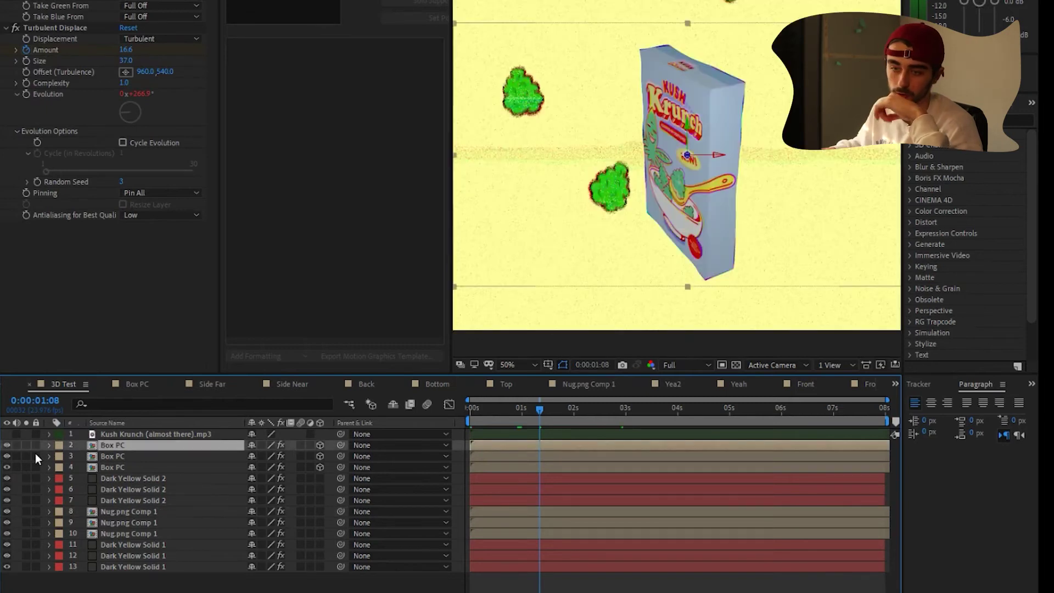
Step: Solo each of the three Box PC layers in turn and inspect its Shift Channels settings
click(26, 446)
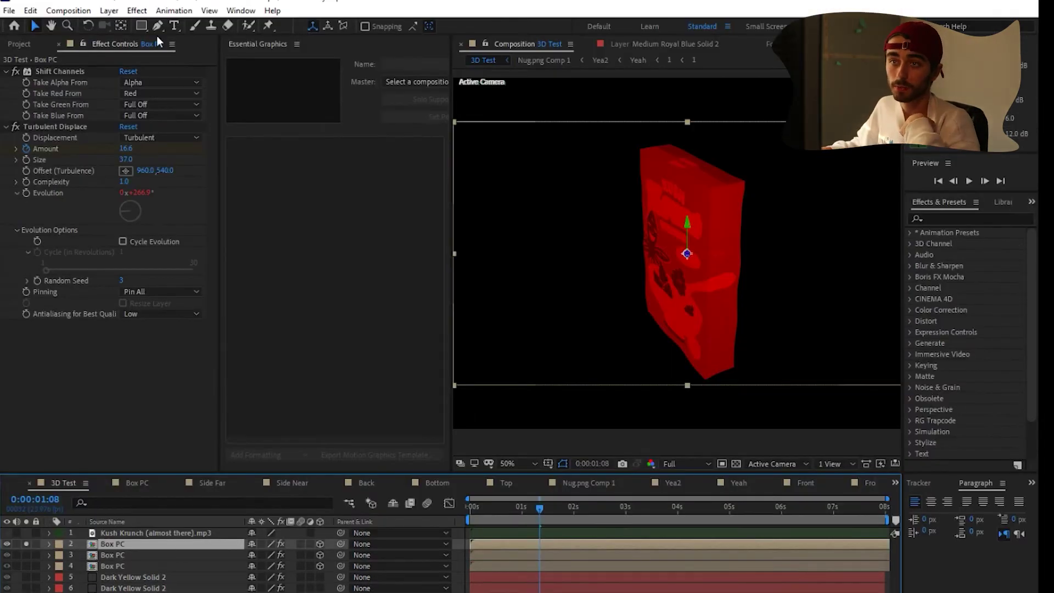
click(92, 88)
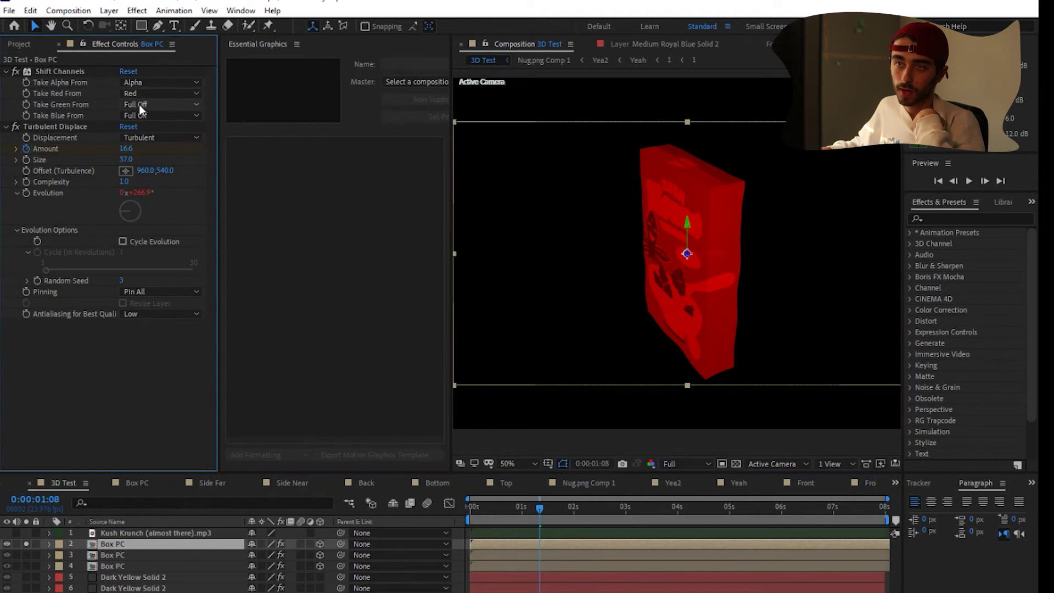
click(27, 554)
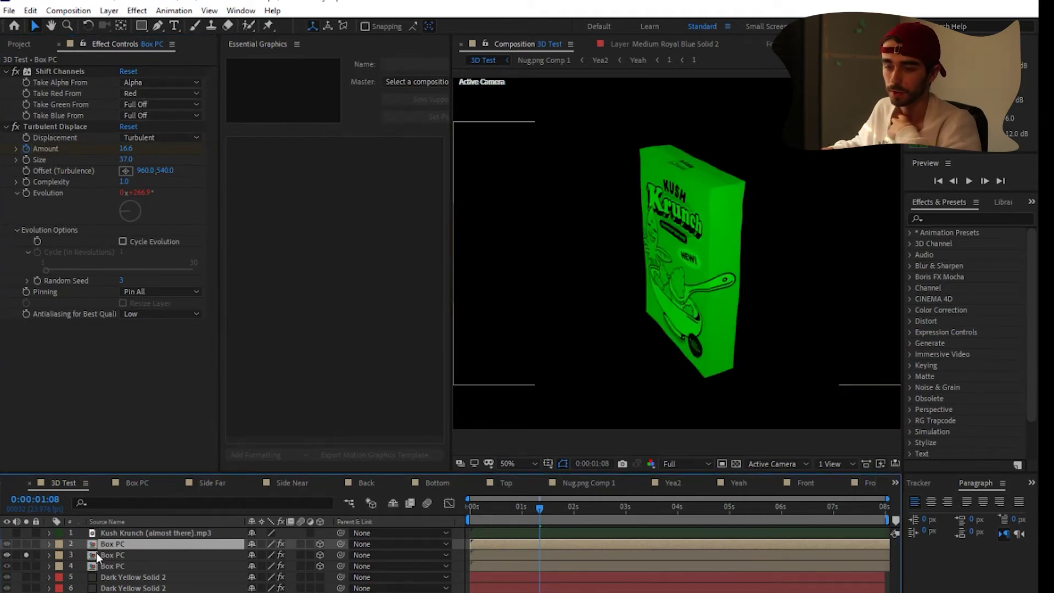
click(104, 555)
click(27, 555)
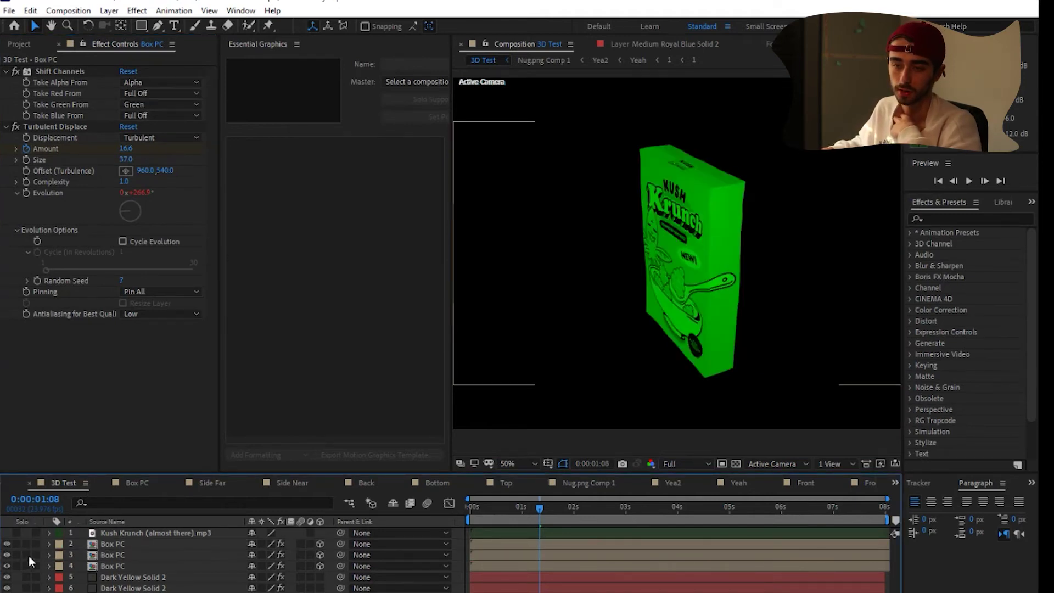
click(27, 565)
click(129, 565)
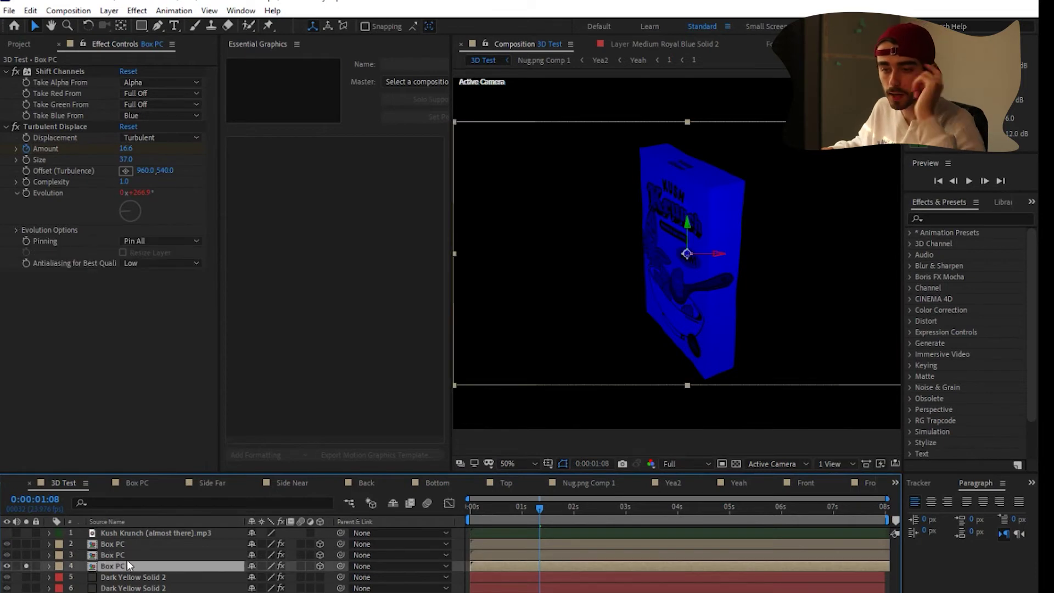
Step: Show the layer blend modes, solo all three Box PC layers together, and select the bottom one's Turbulent Displace effect
key(F4)
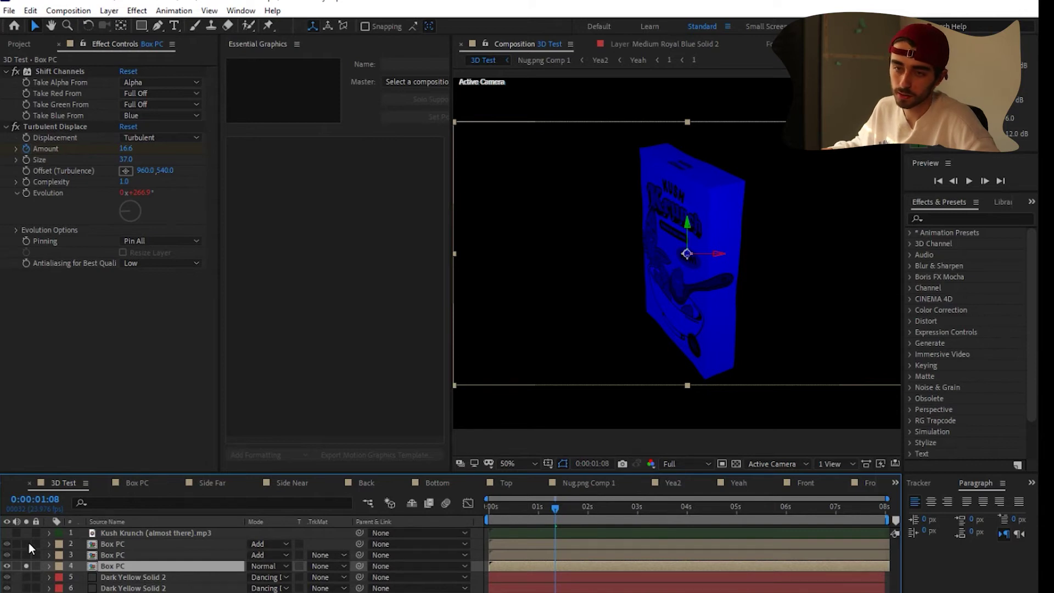
drag(28, 543, 31, 553)
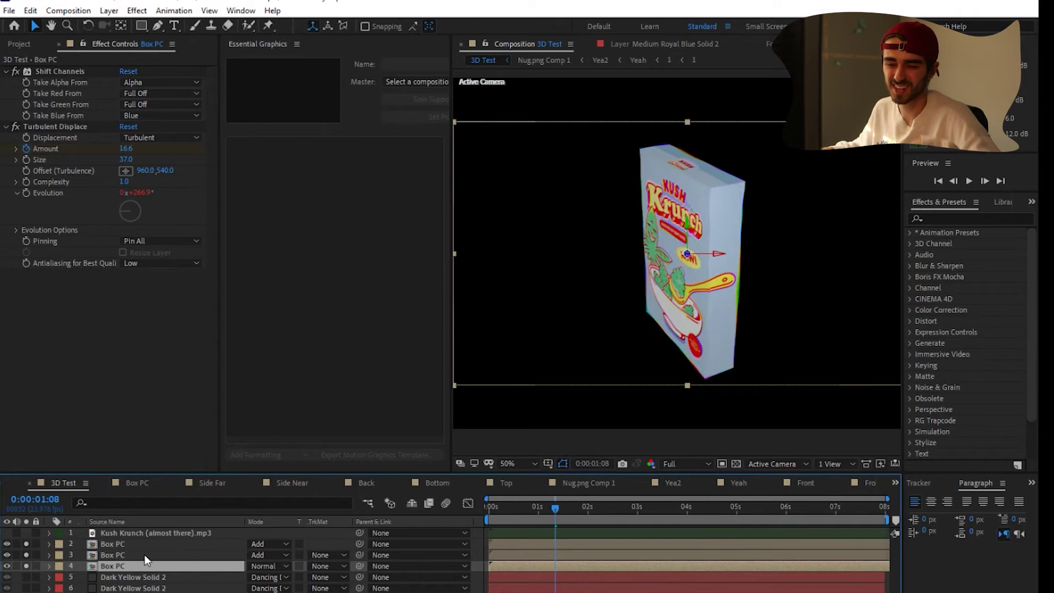
click(59, 127)
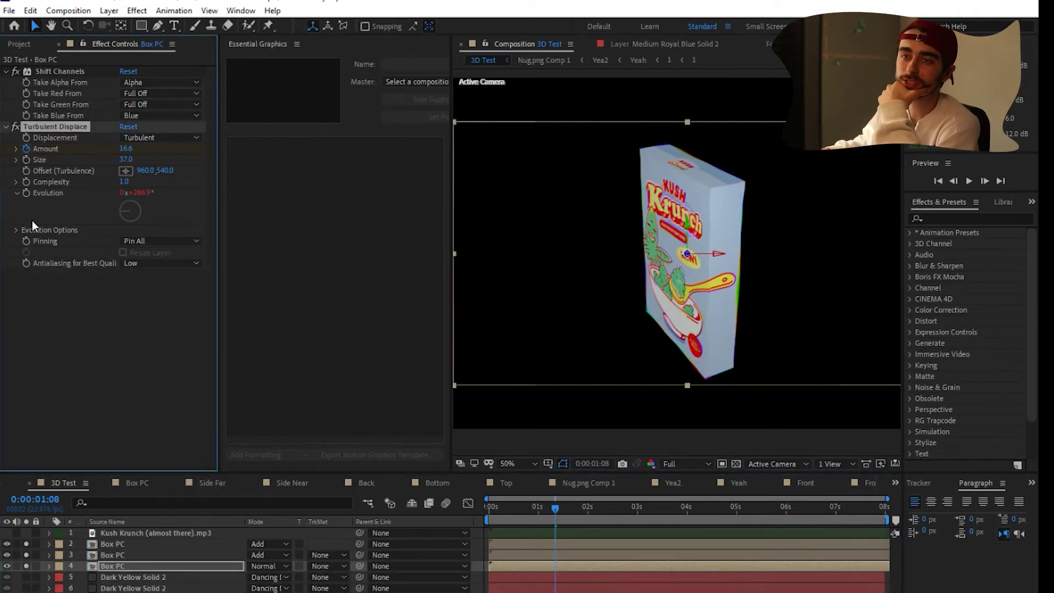
Step: Preview the soloed box animation from the start, and examine its surface distortion closely at 0:00:03:11 before returning to 50% view
drag(505, 506, 483, 515)
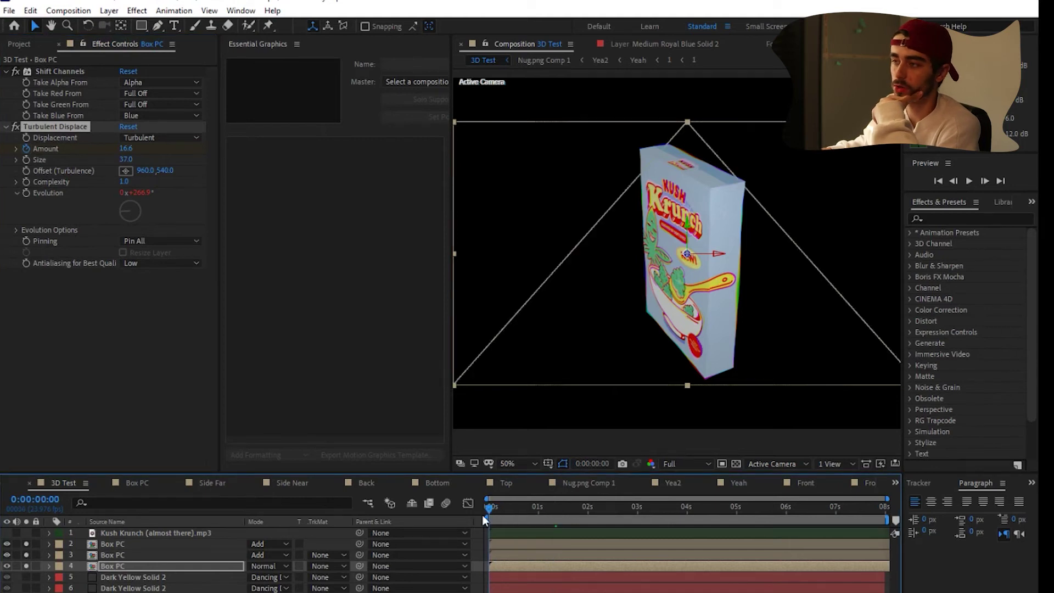
key(space)
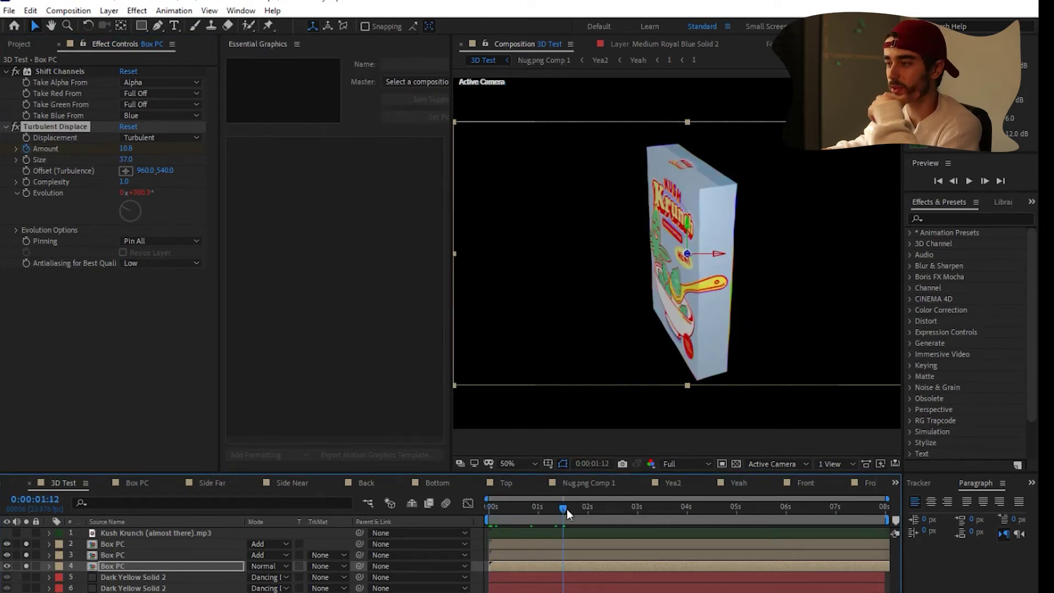
drag(566, 511, 699, 496)
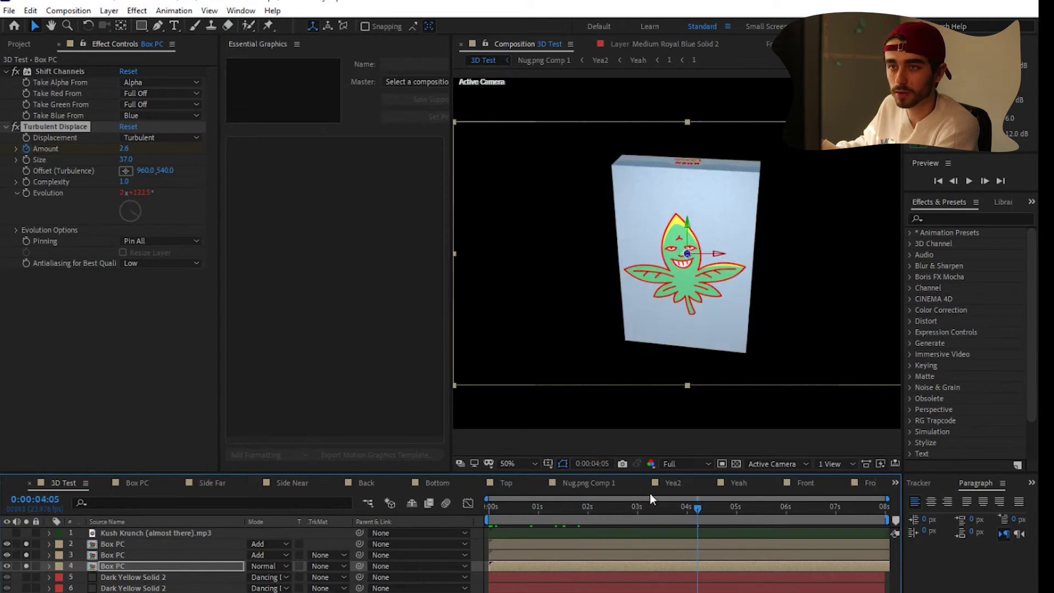
click(660, 509)
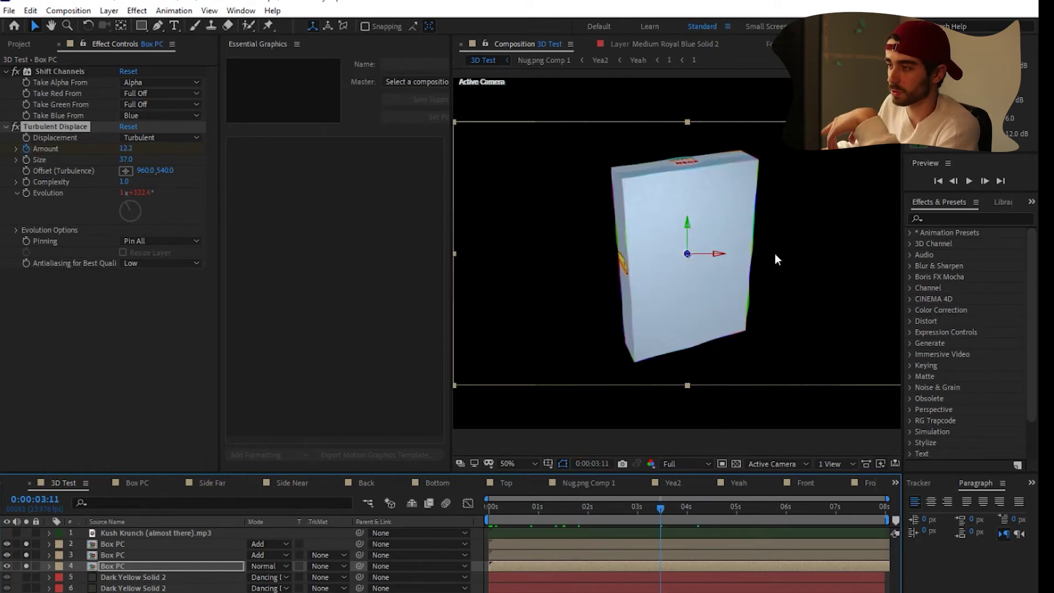
scroll(626, 209, up, 3)
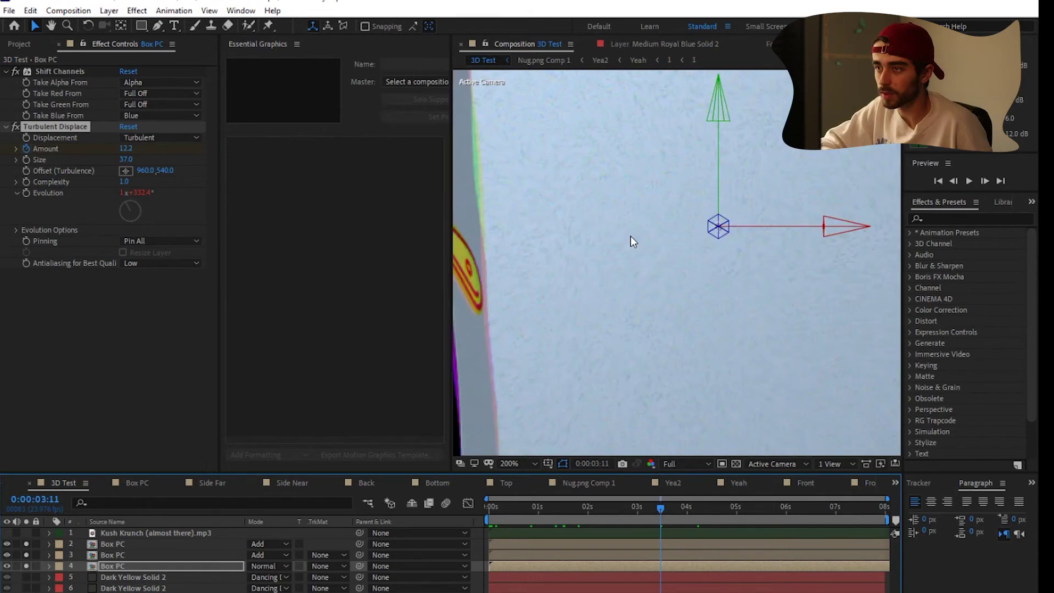
scroll(631, 236, down, 4)
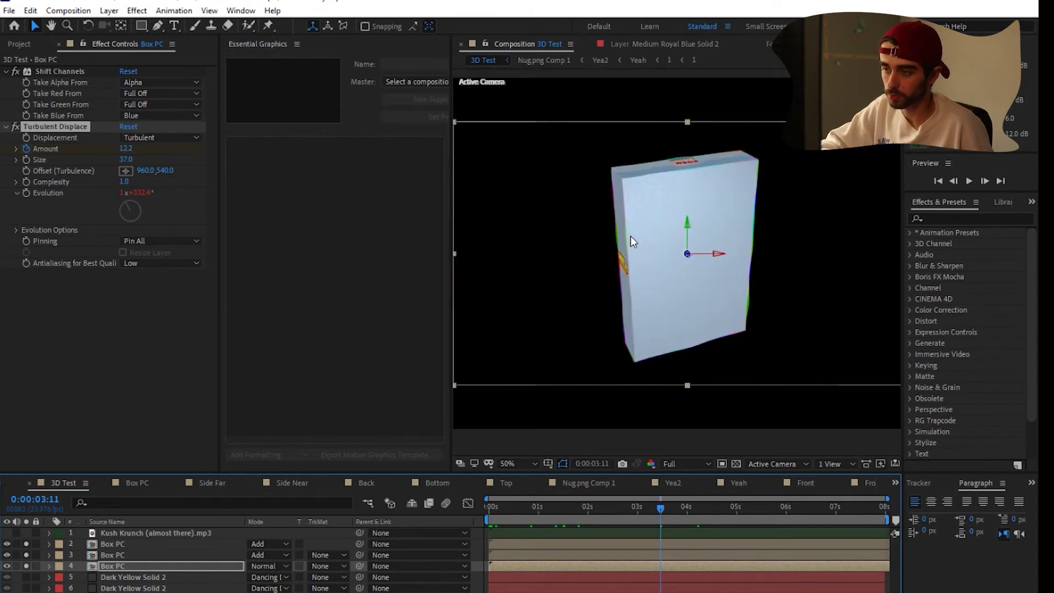
Step: Compare the Turbulent Displace evolution options and Random Seed across the three Box PC layers
click(76, 342)
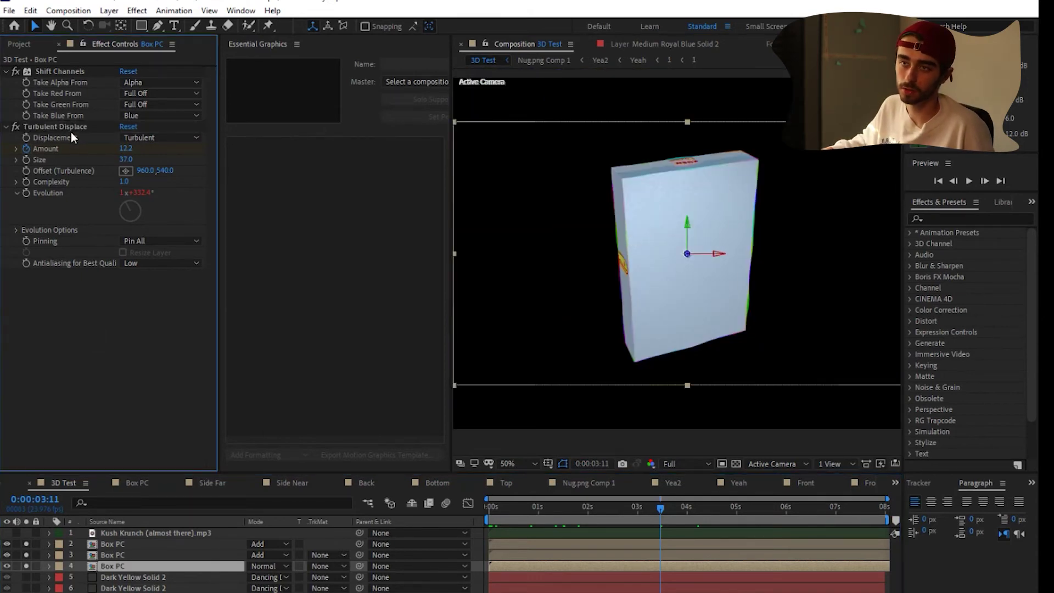
click(69, 124)
click(127, 554)
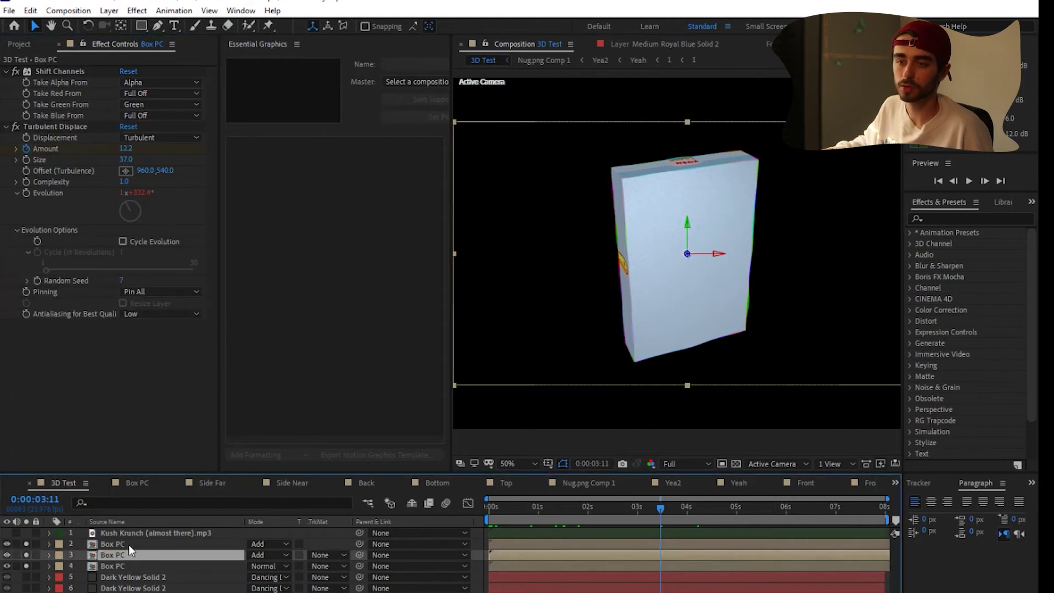
click(129, 542)
click(127, 555)
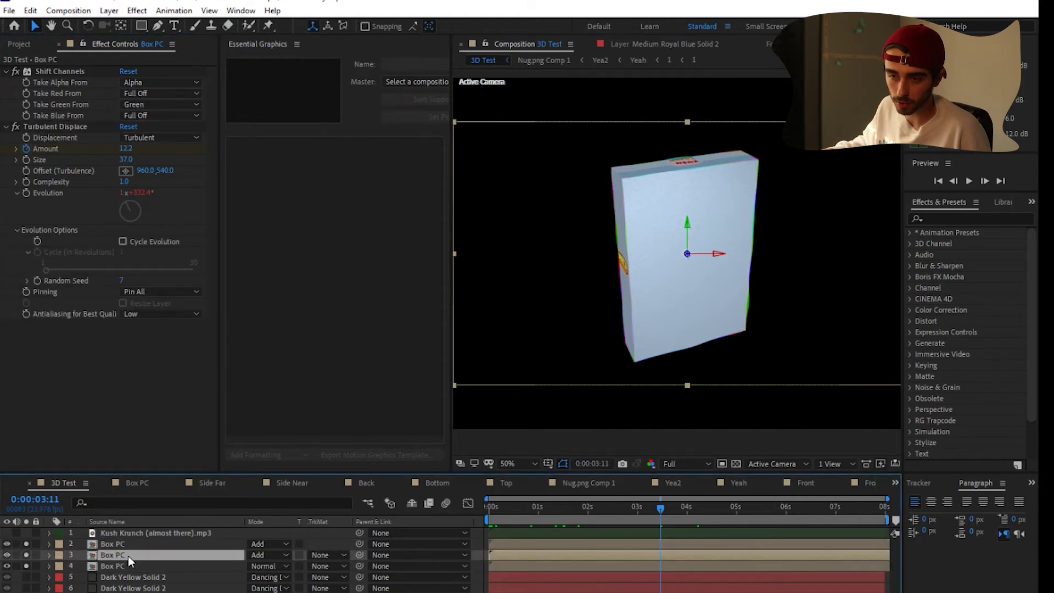
click(57, 228)
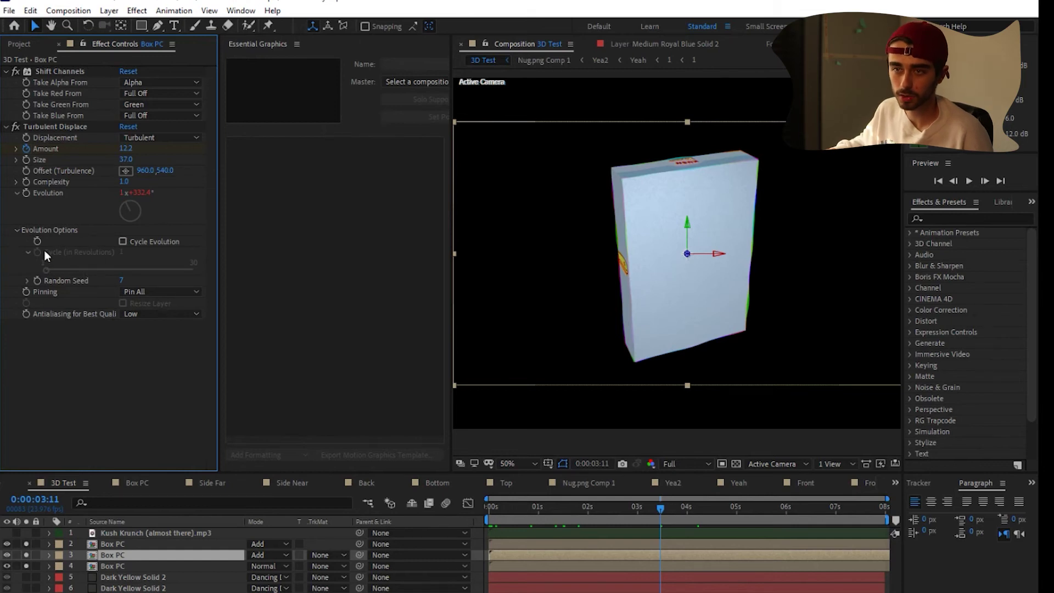
click(105, 552)
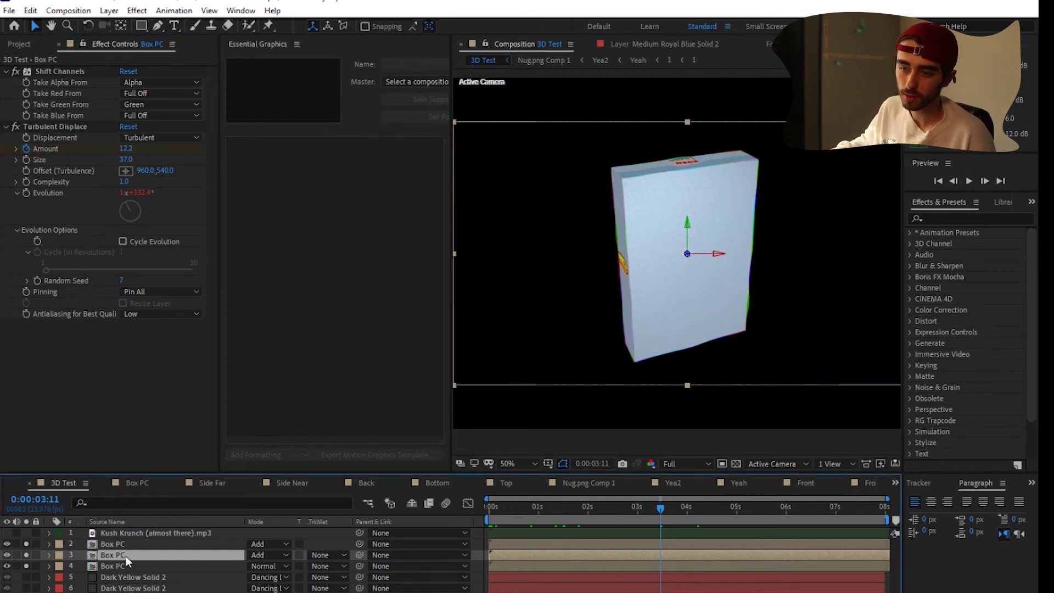
click(124, 567)
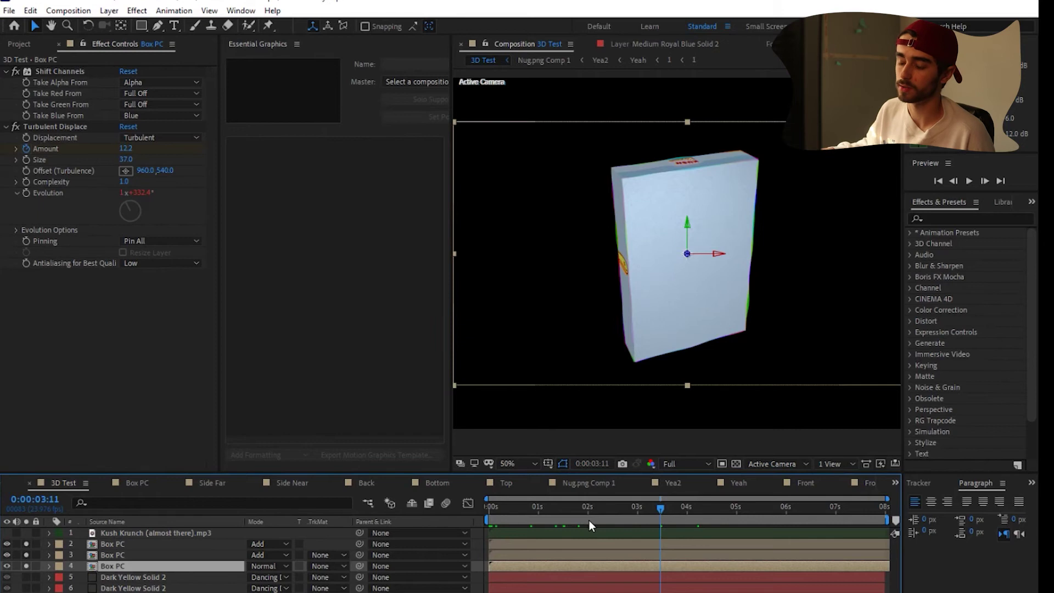
Step: View the combined box at 0:00:04:10 and 0:00:00:09, and unsolo the three Box PC layers
click(707, 509)
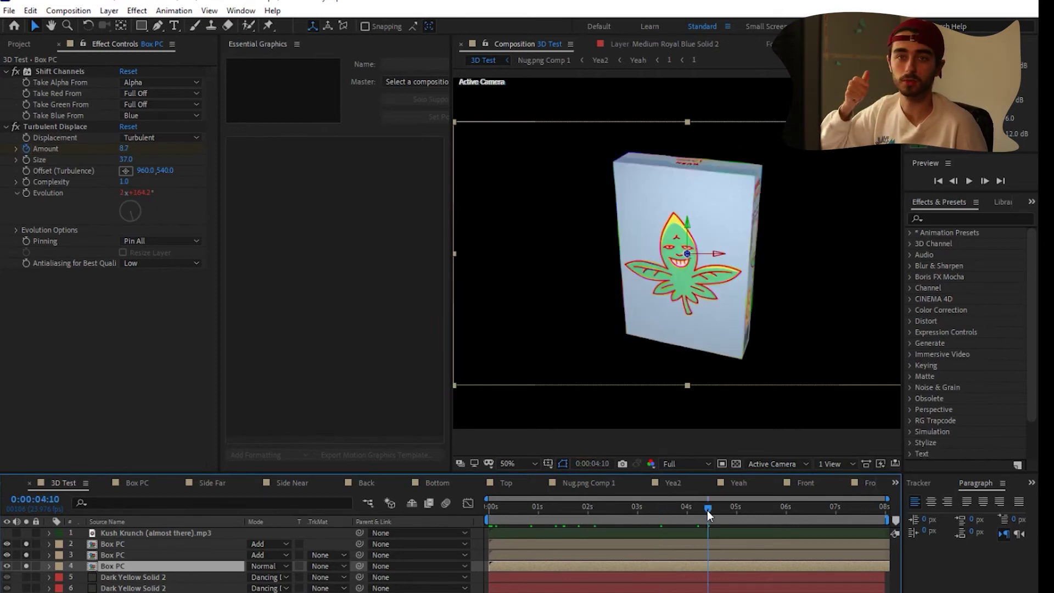
click(746, 514)
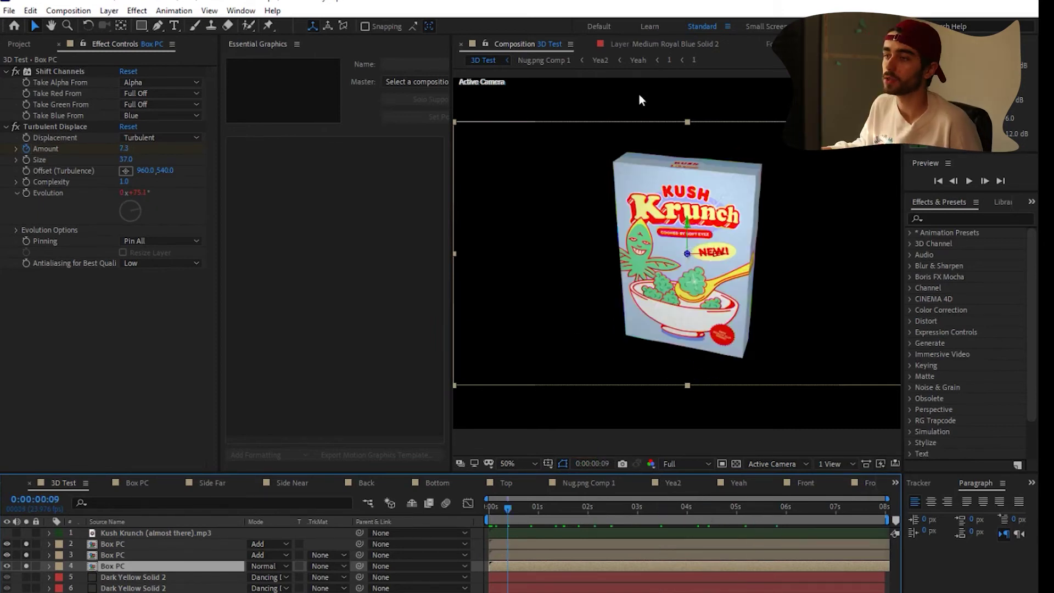
drag(26, 544, 29, 567)
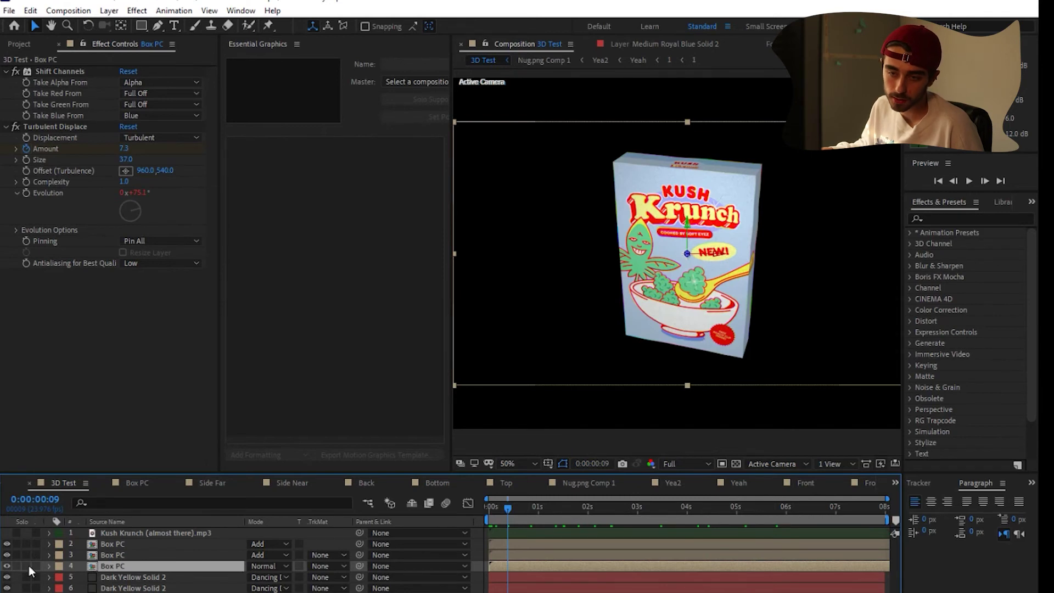
Step: Select the uppermost Dark Yellow Solid 2 layer to see its effects, and solo the Nug.png Comp 1 layers
click(110, 577)
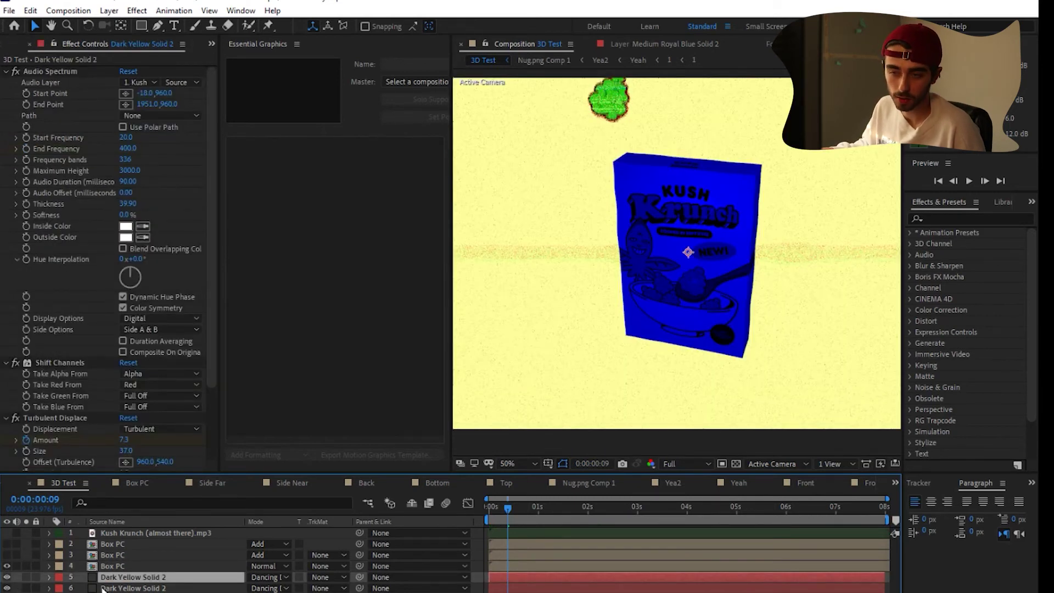
click(104, 592)
click(26, 592)
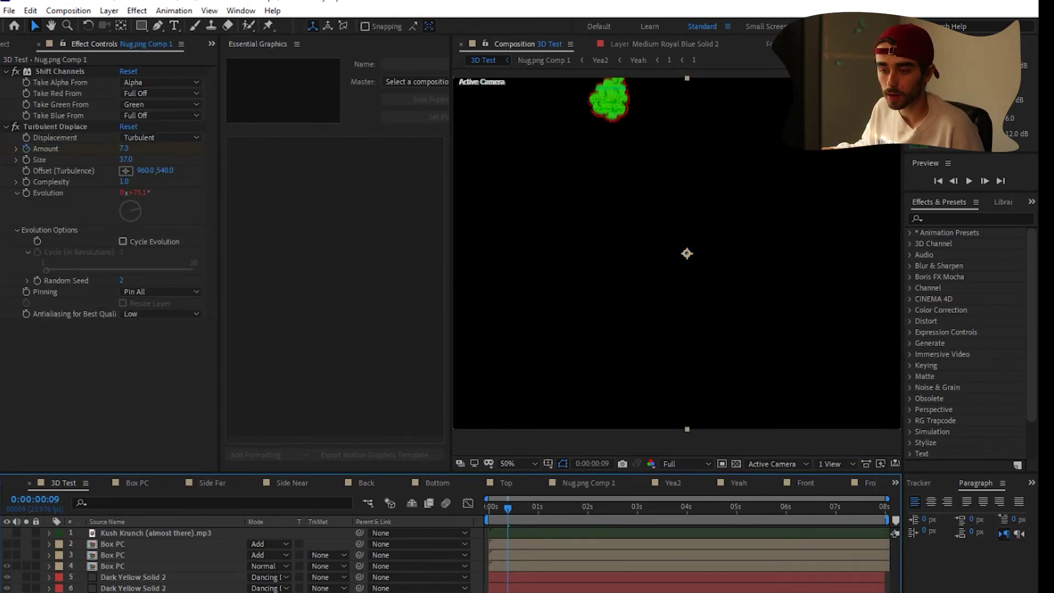
Step: Try the Add blend mode on the Nug.png Comp 1 layers instead of Dancing Dissolve, and undo the blend mode changes
click(269, 592)
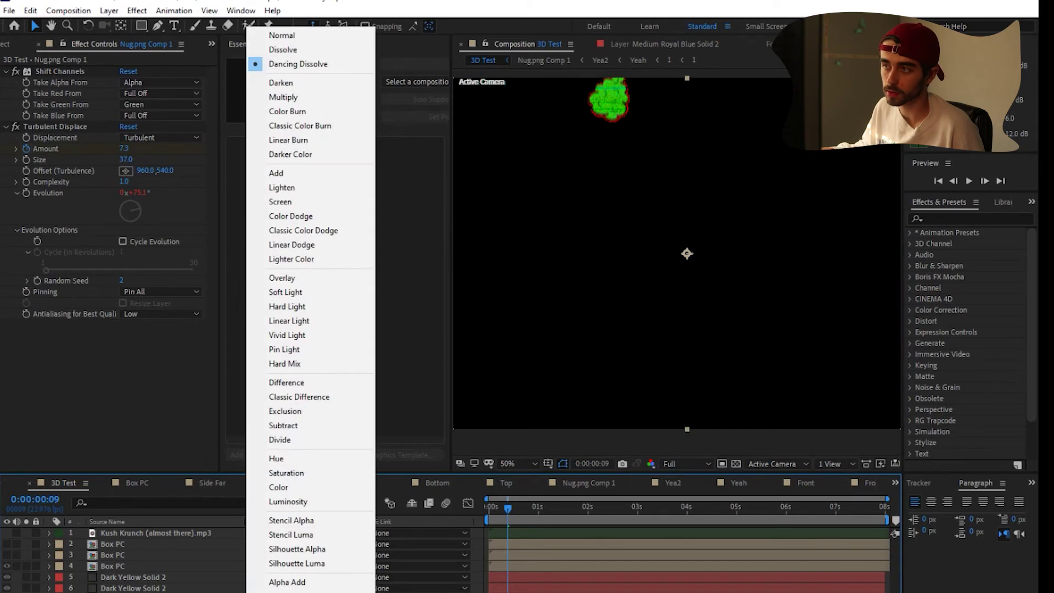
click(276, 173)
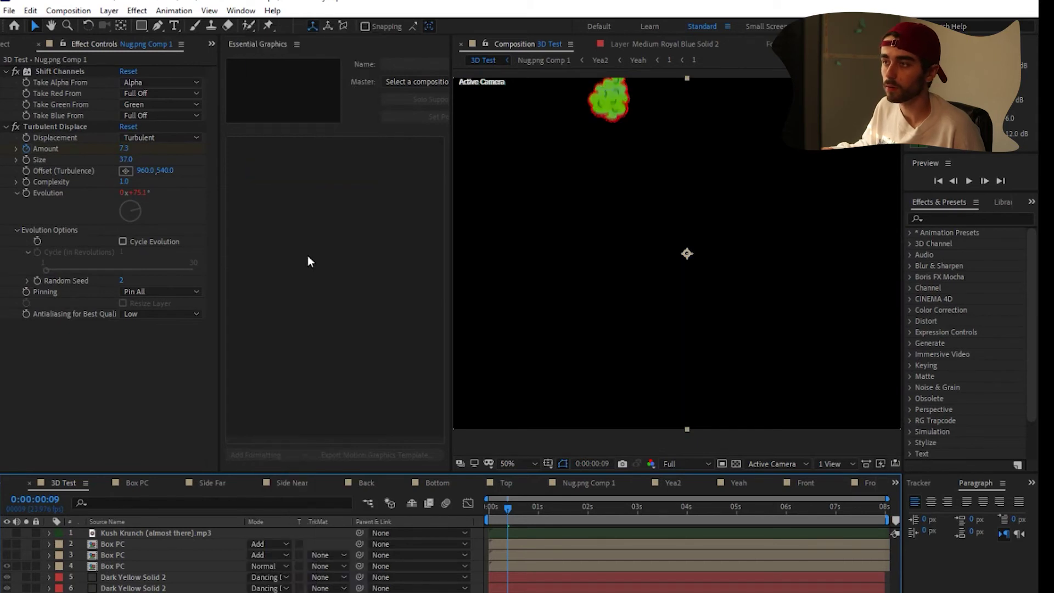
click(269, 592)
click(278, 186)
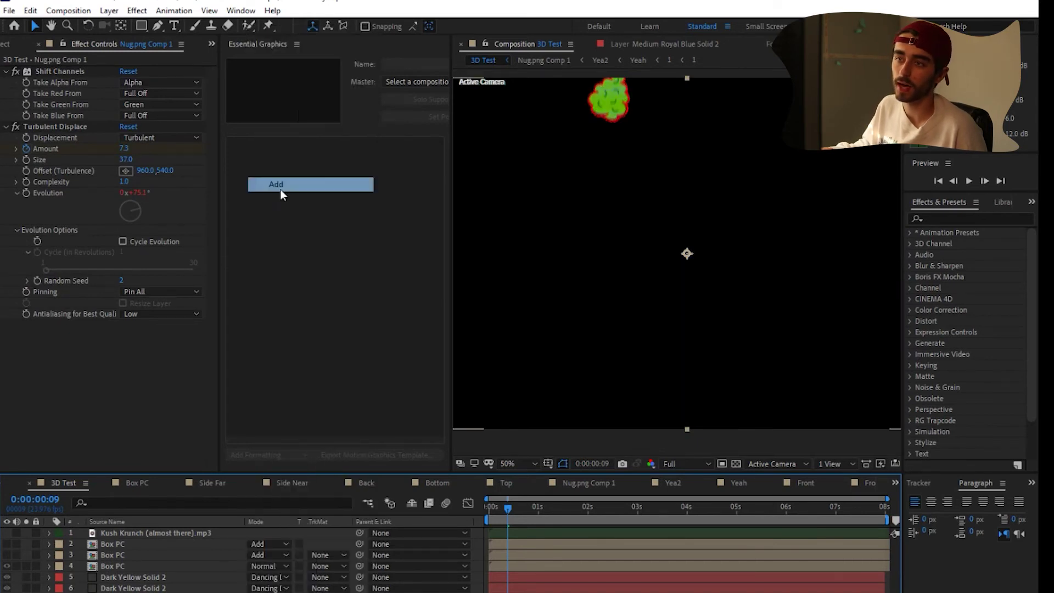
click(269, 592)
click(285, 119)
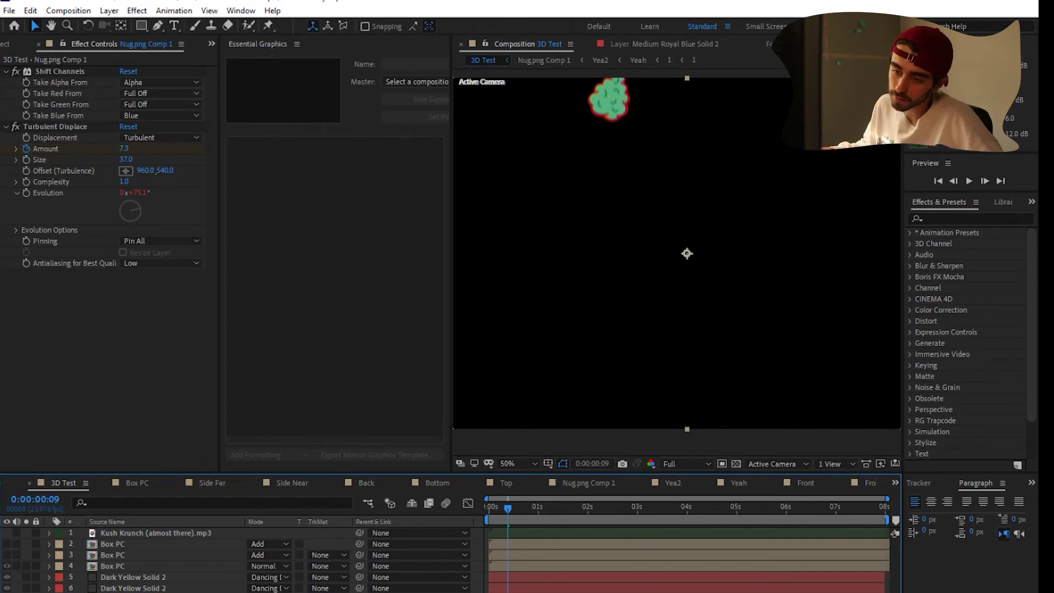
key(ctrl+z)
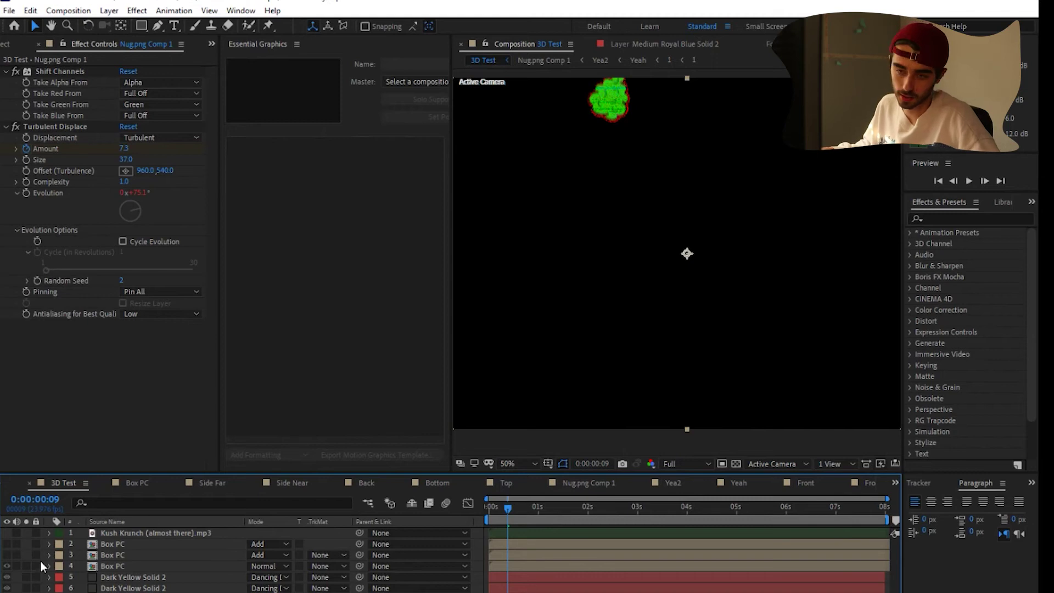
Step: Unsolo the Nug.png Comp 1 layers, show the upper two Box PC layers again, and inspect Dark Yellow Solid 2 at 0:00:01:13
click(26, 591)
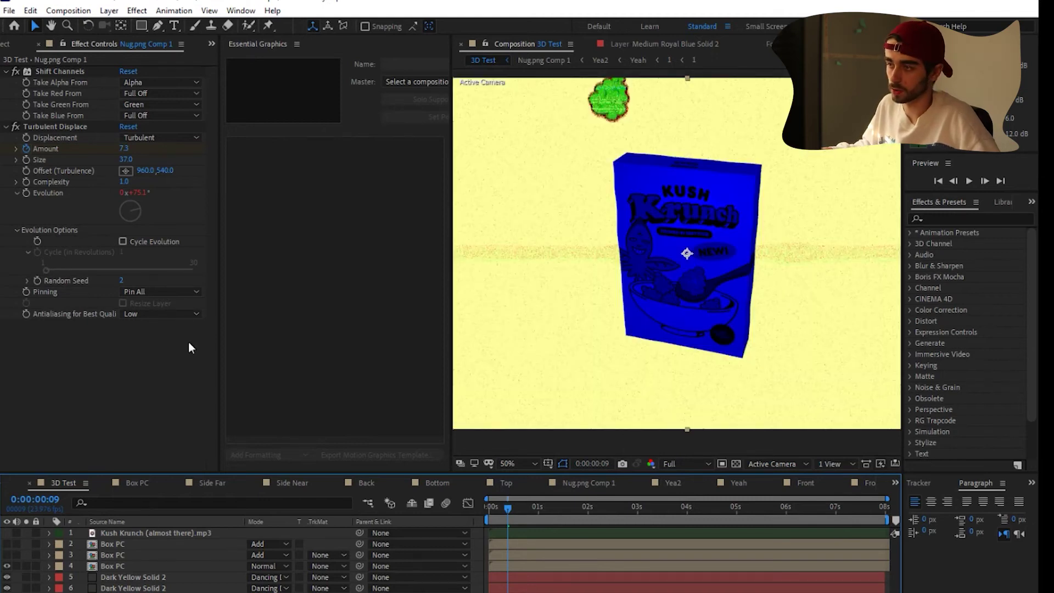
drag(7, 555, 7, 544)
drag(532, 513, 566, 512)
click(140, 577)
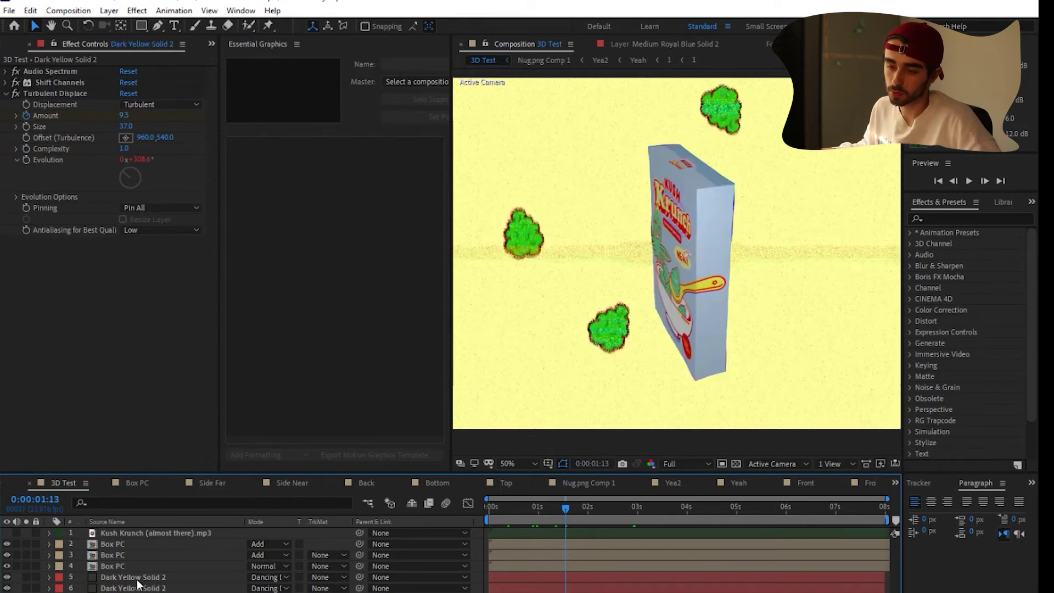
Step: Inspect the Dark Yellow Solid 2 and Dark Yellow Solid 1 layers, and return from the layer viewer to the 3D Test composition
key(t)
key(ctrl+d)
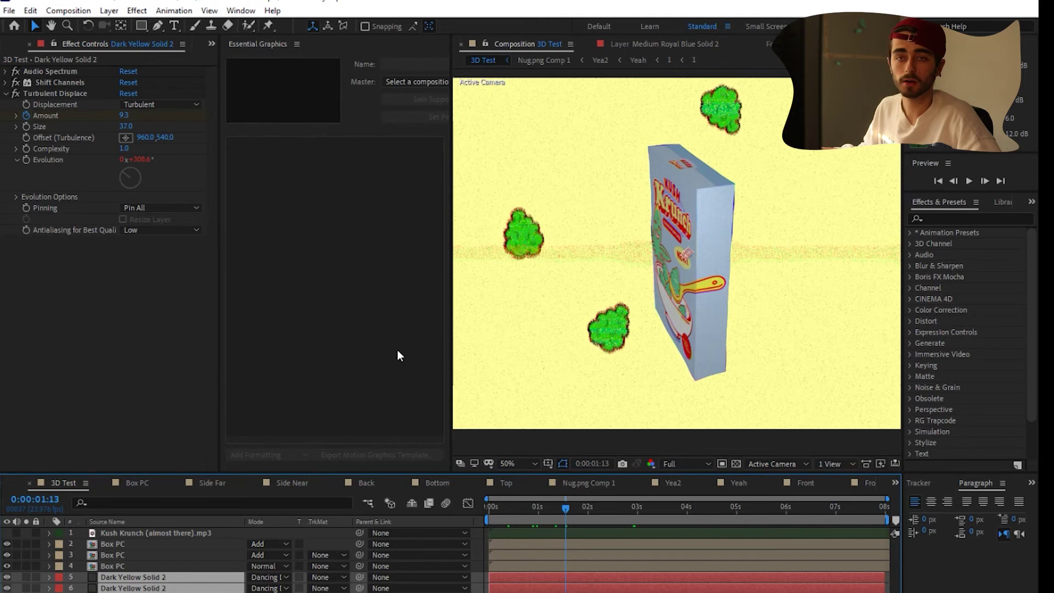
click(164, 592)
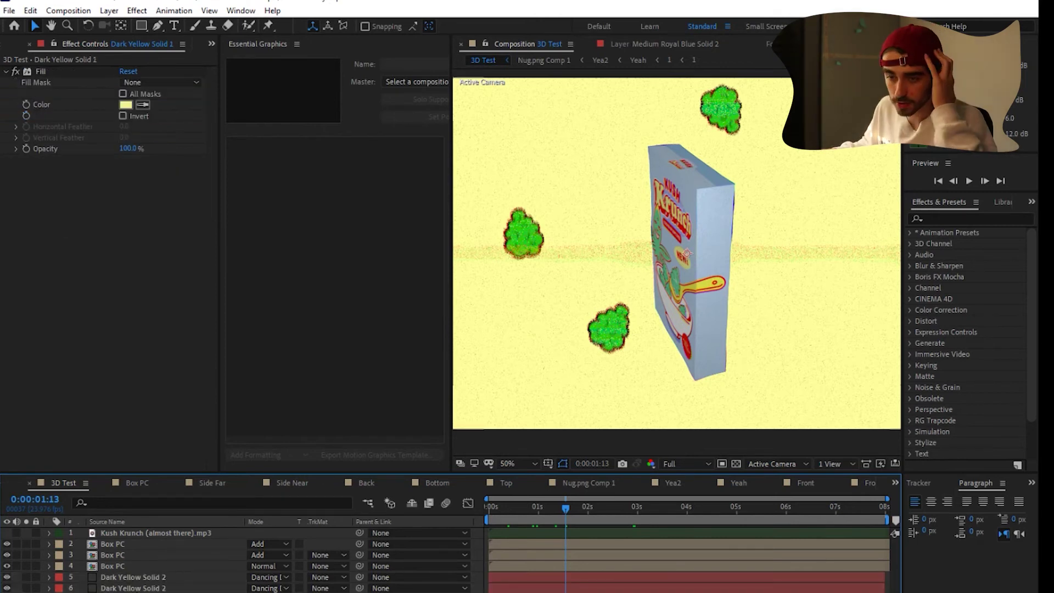
double_click(164, 592)
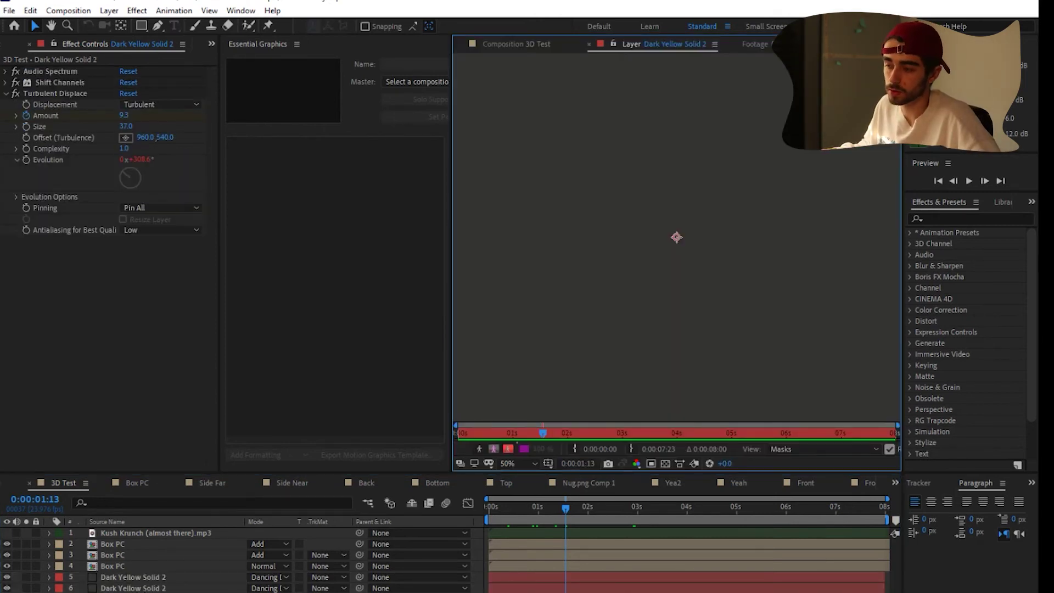
click(514, 47)
Step: Expand the Audio Spectrum effect on Dark Yellow Solid 2, and turn on the audio of the Kush Krunch (almost there).mp3 layer
click(93, 75)
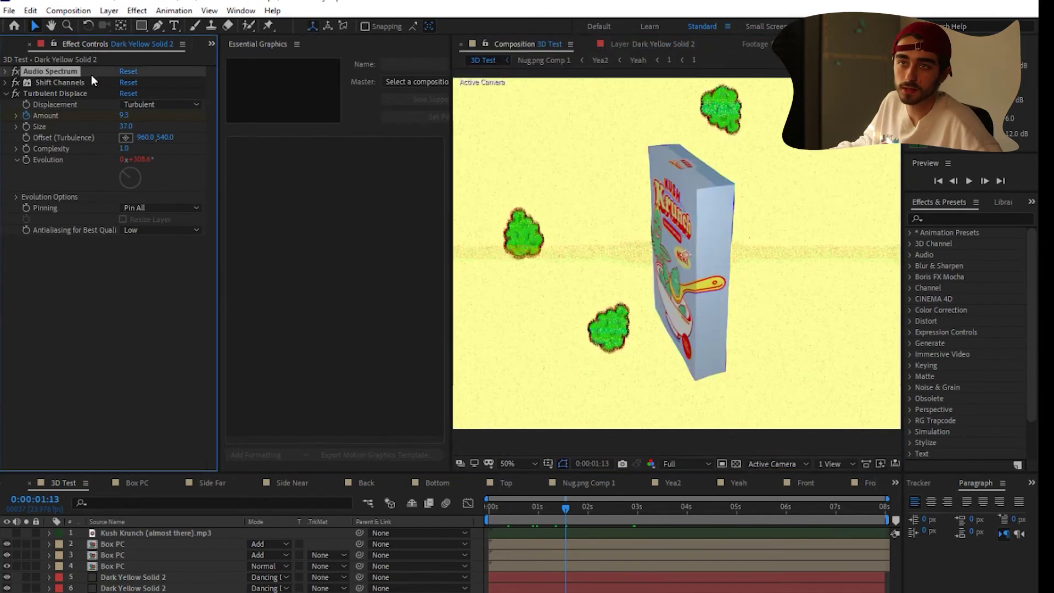
click(5, 94)
click(6, 72)
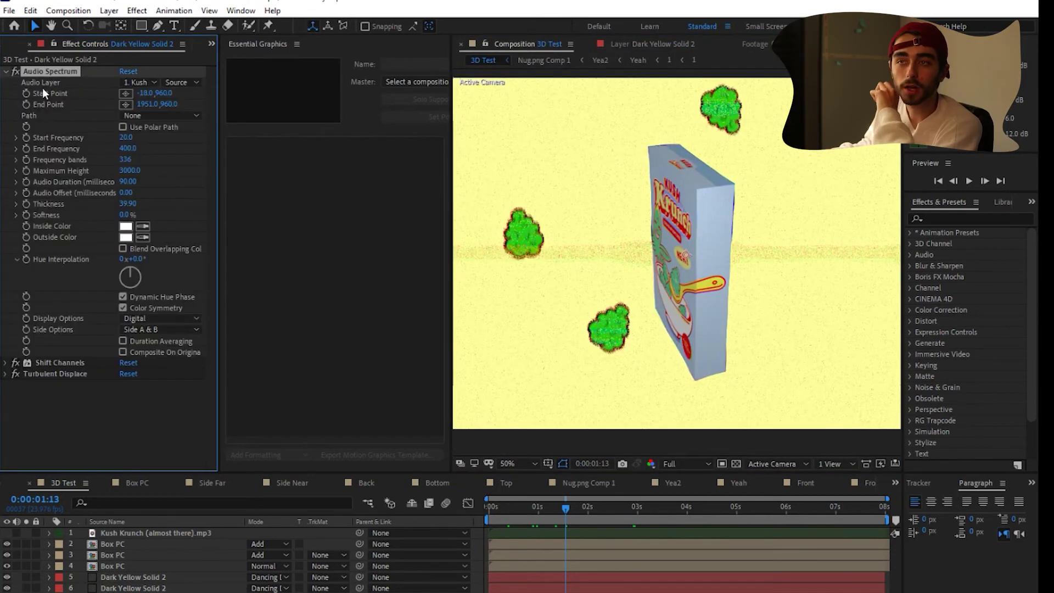
click(151, 83)
click(135, 537)
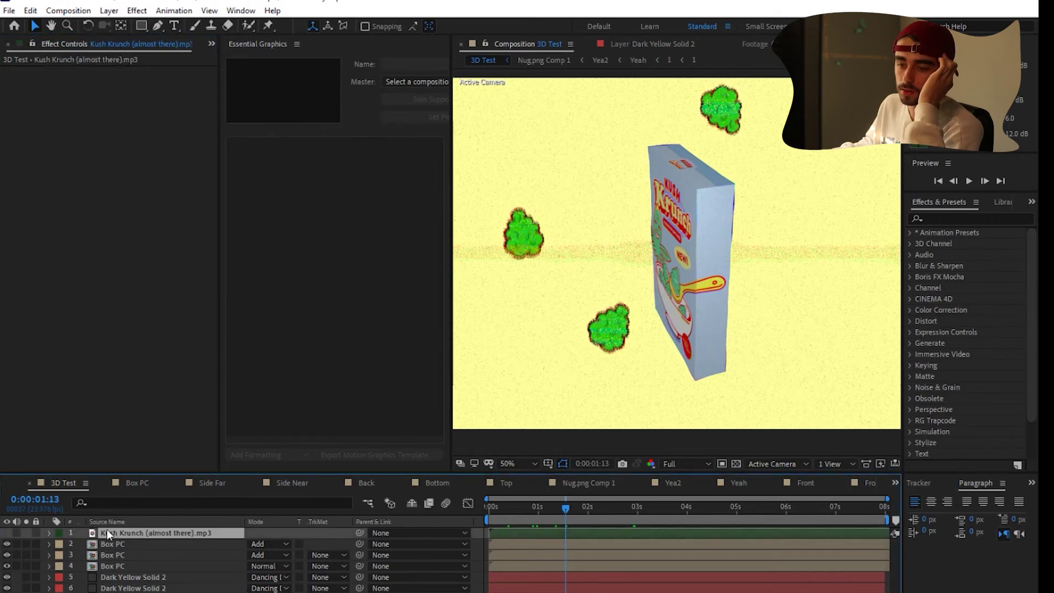
click(16, 533)
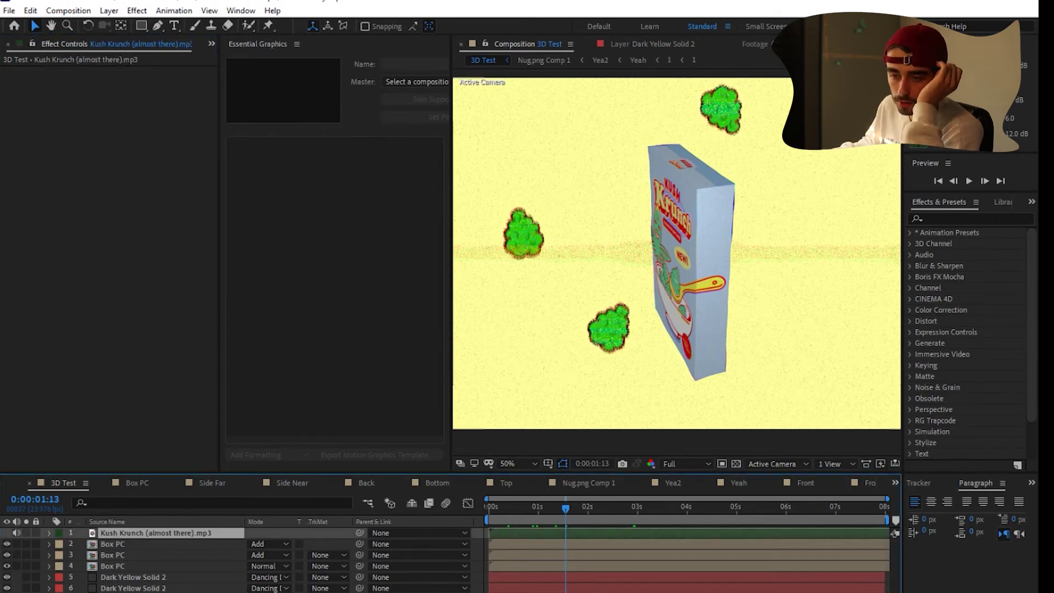
Step: Review the Audio Spectrum settings on the uppermost Dark Yellow Solid 2 and scrub through the composition to see the band react
click(132, 577)
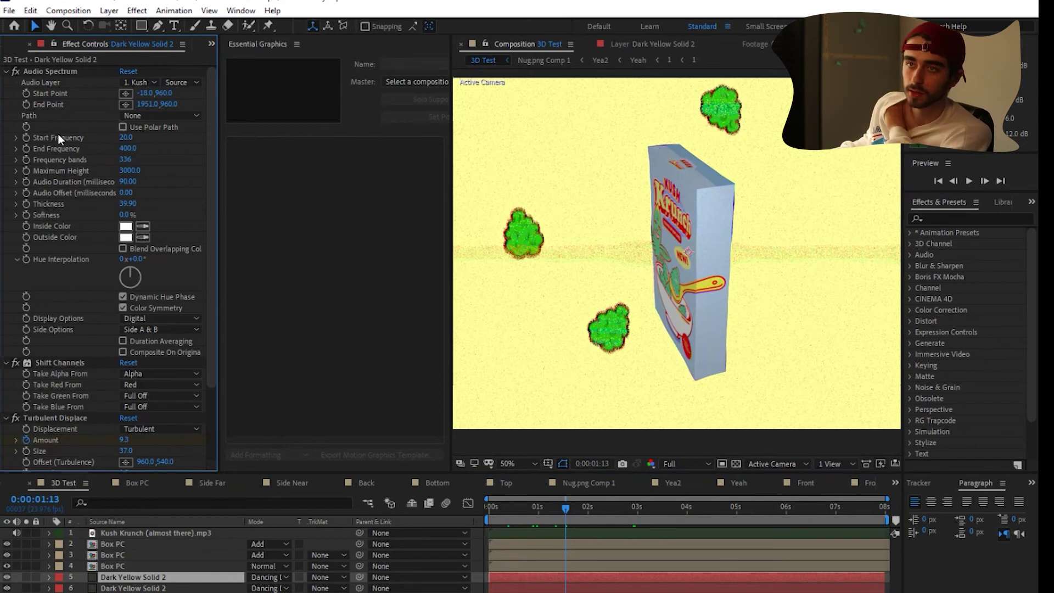
click(16, 259)
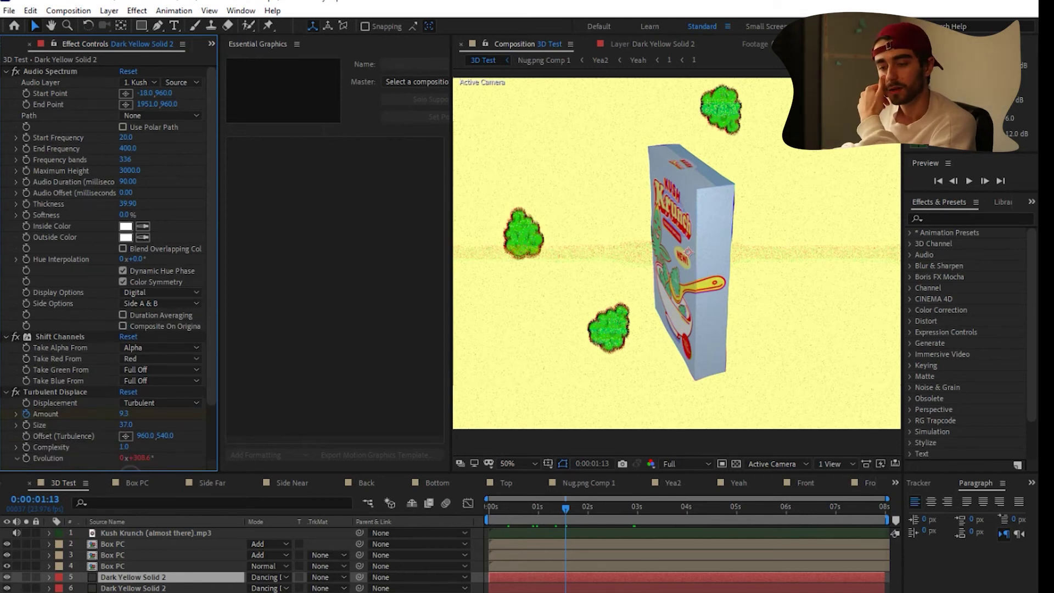
drag(578, 507, 616, 504)
click(584, 507)
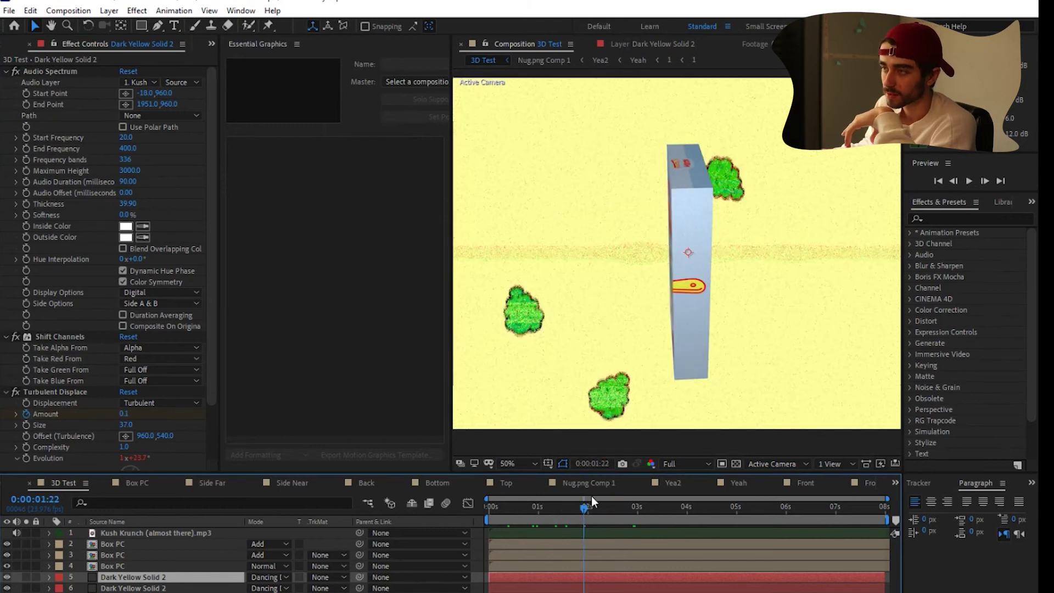
click(675, 508)
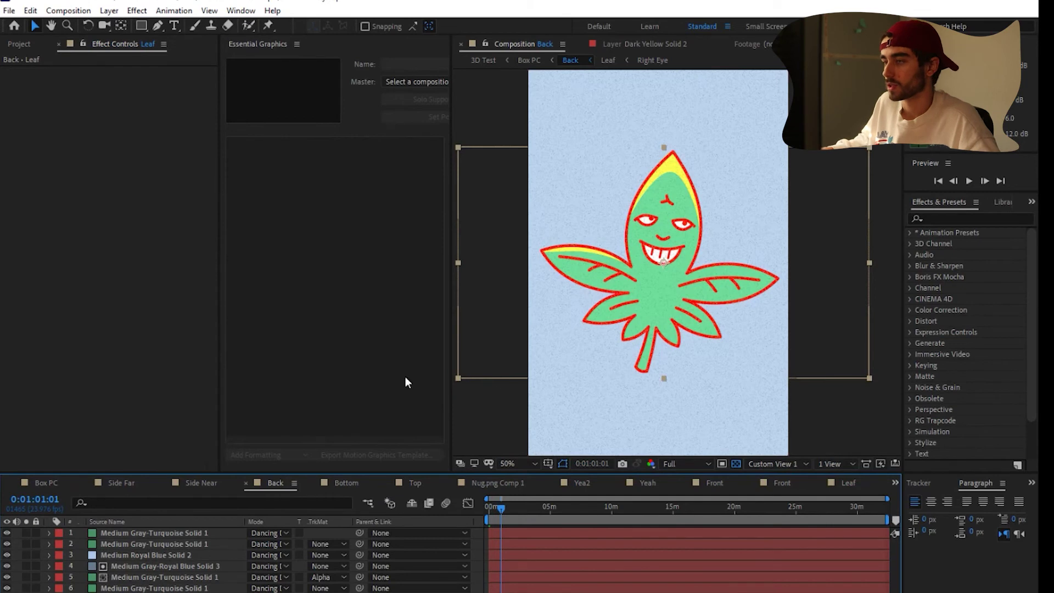
Step: Preview the Back composition, and toggle the eye and shape layers in its Leaf composition to compare the artwork with and without them
key(space)
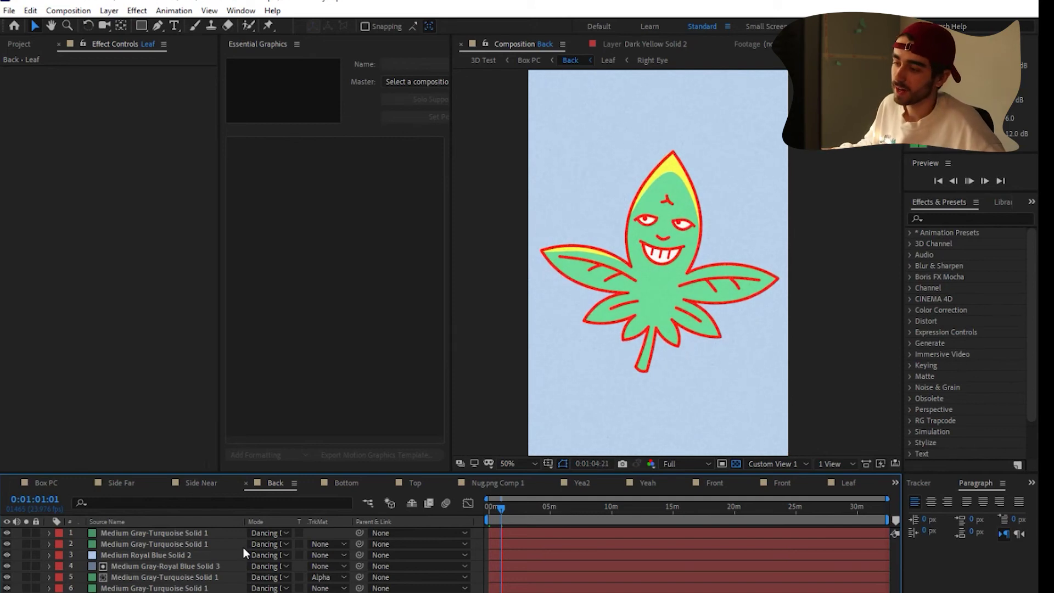
double_click(243, 546)
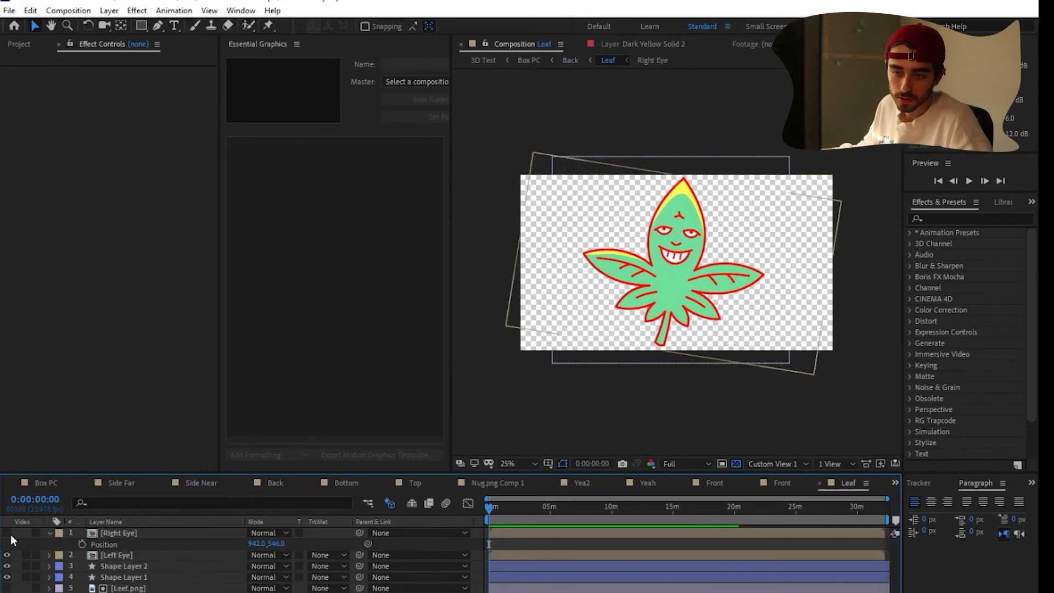
scroll(627, 251, up, 2)
click(7, 566)
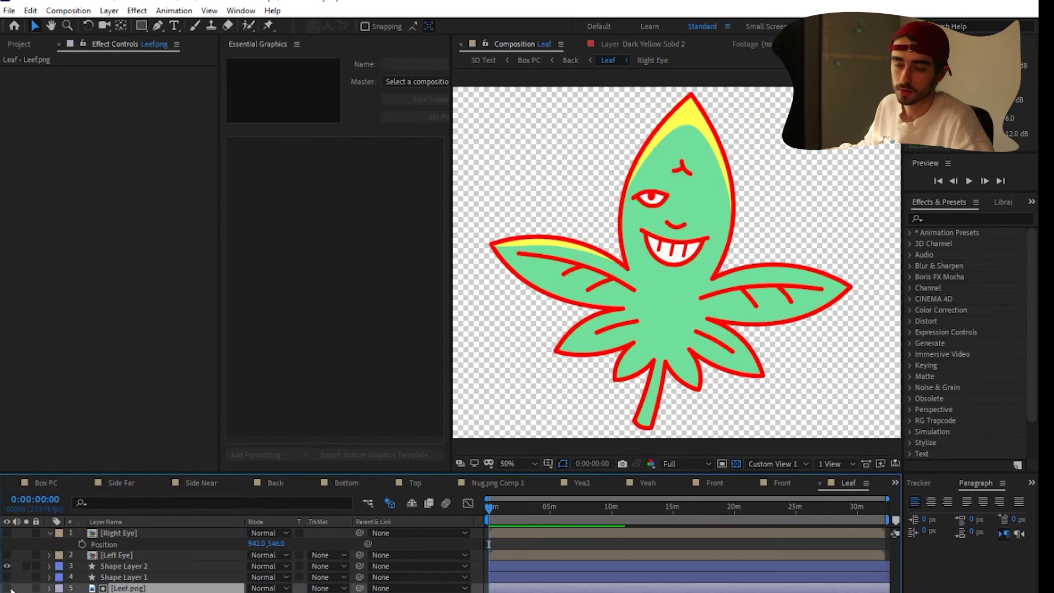
click(7, 578)
click(121, 567)
click(775, 380)
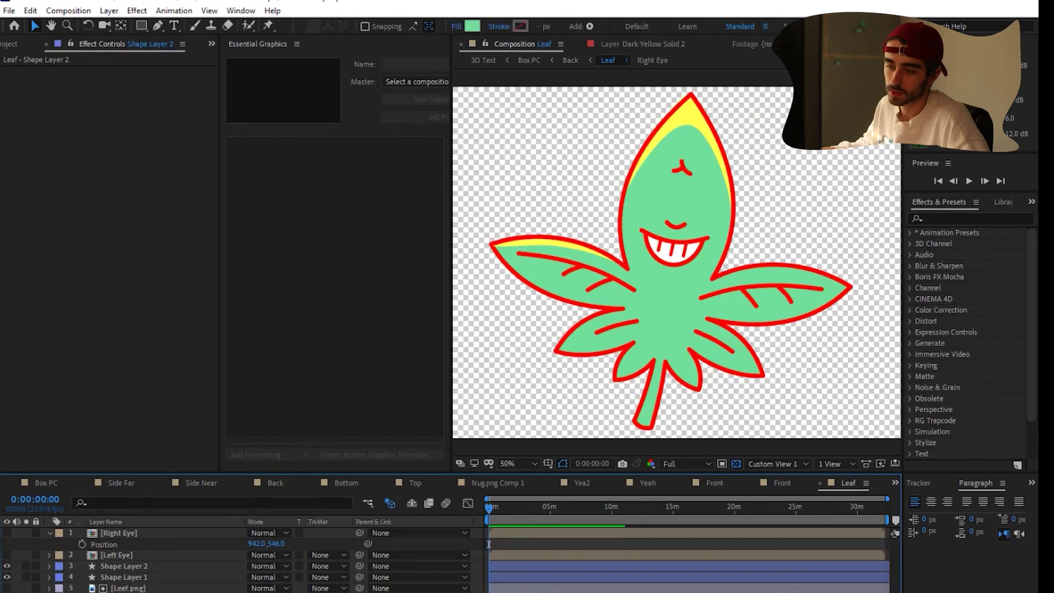
click(112, 555)
click(7, 555)
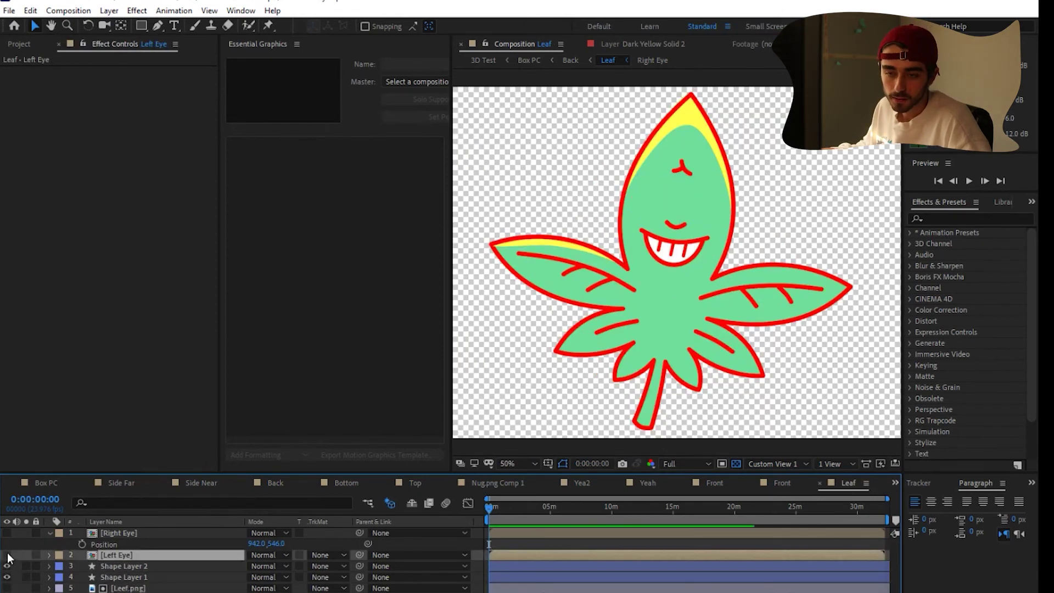
Step: Copy the Pupil, Upper eye line, Lower eye and Eye White layers from Left Eye into Leaf, and toggle their visibility
double_click(124, 557)
key(ctrl+a)
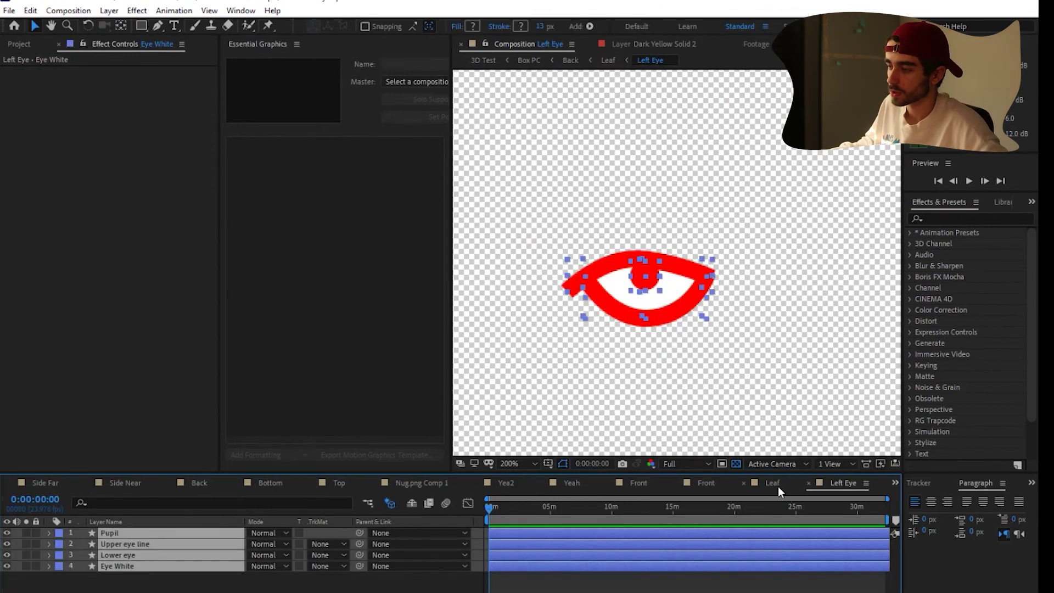
click(769, 483)
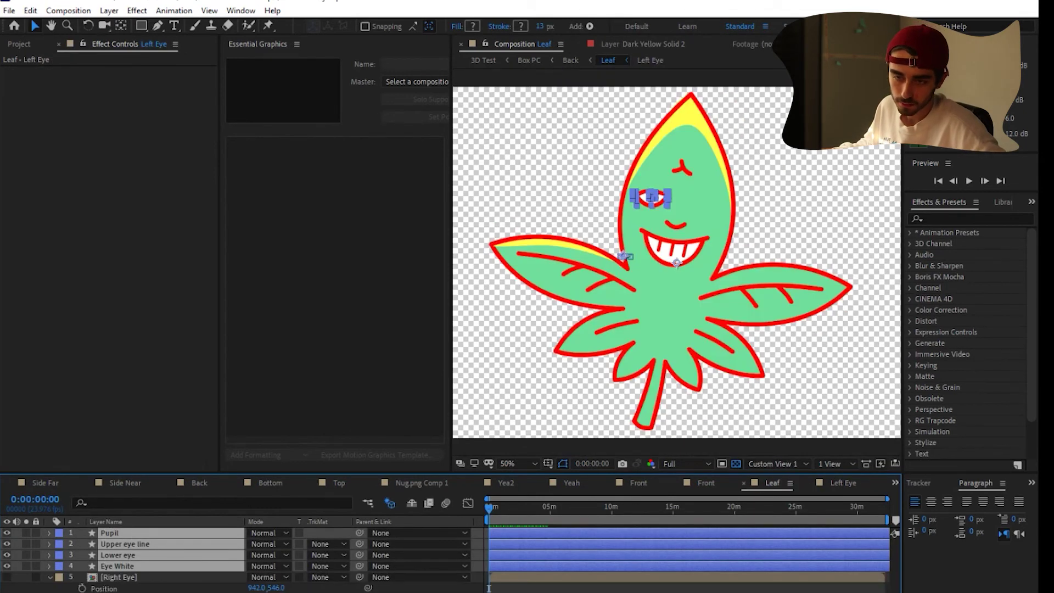
drag(7, 533, 7, 566)
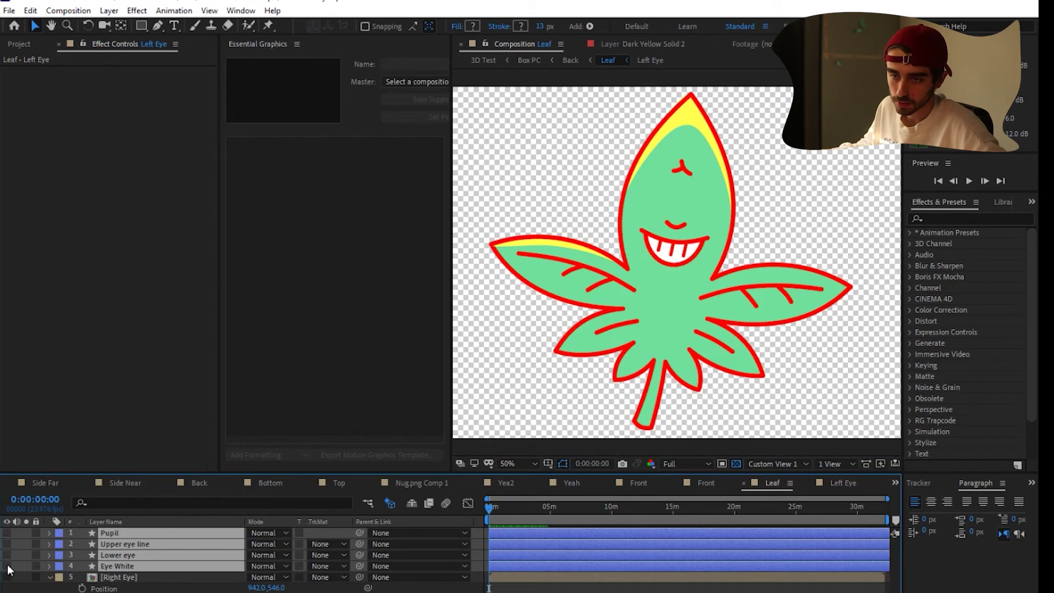
click(8, 566)
Step: Examine the leaf's eyes up close, briefly soloing the Upper eye line layer to see its stroke
key(period)
key(period)
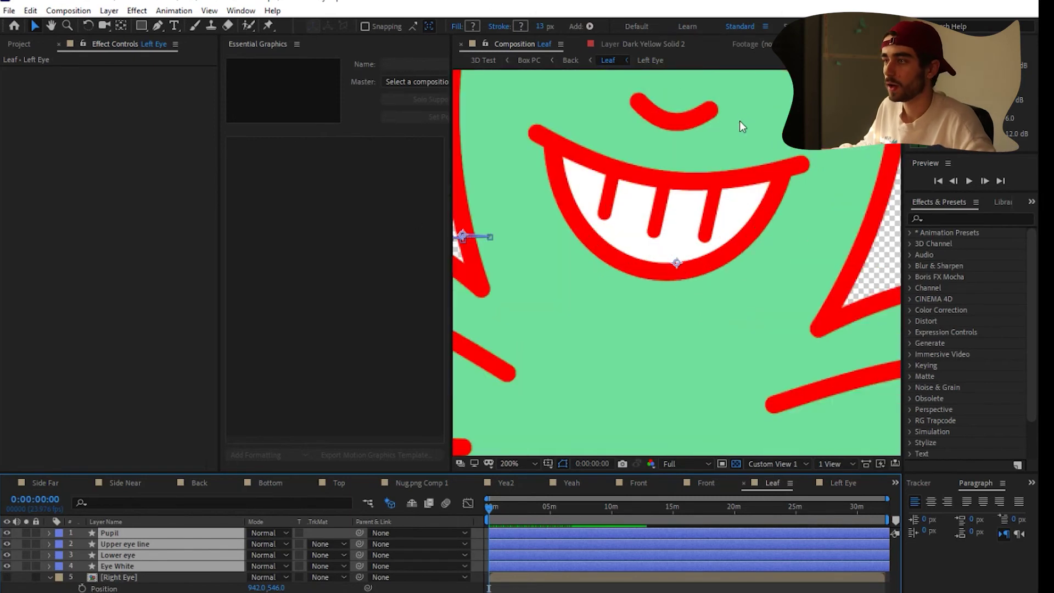
scroll(739, 121, up, 3)
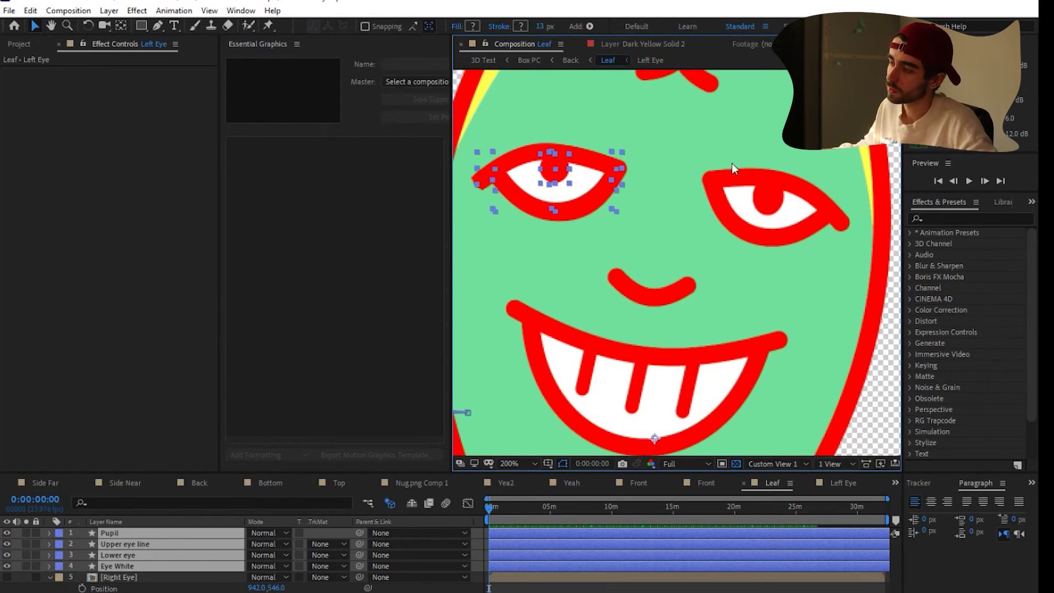
click(717, 186)
click(126, 544)
click(27, 544)
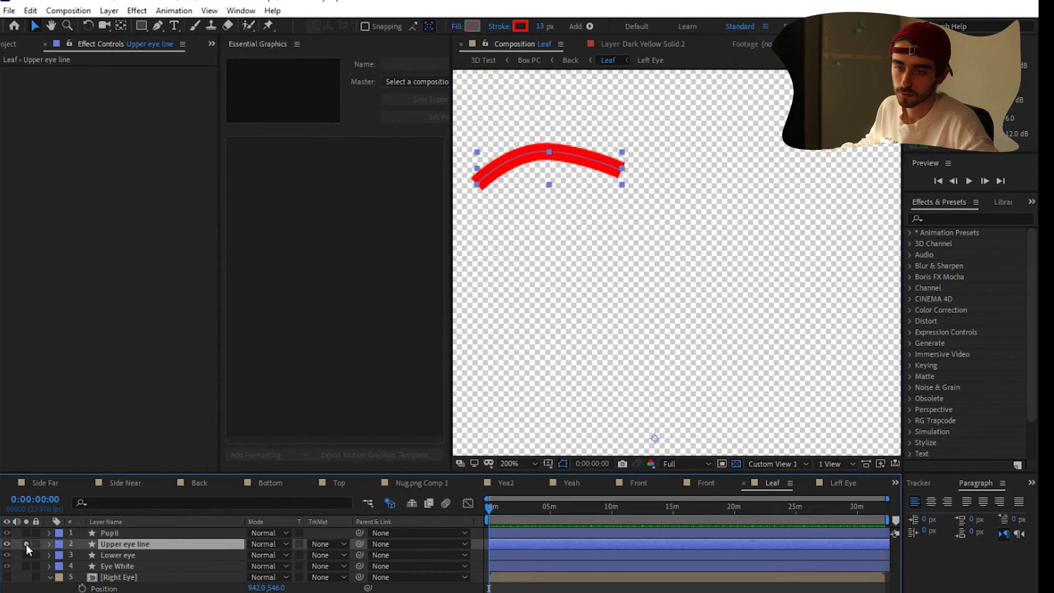
click(27, 544)
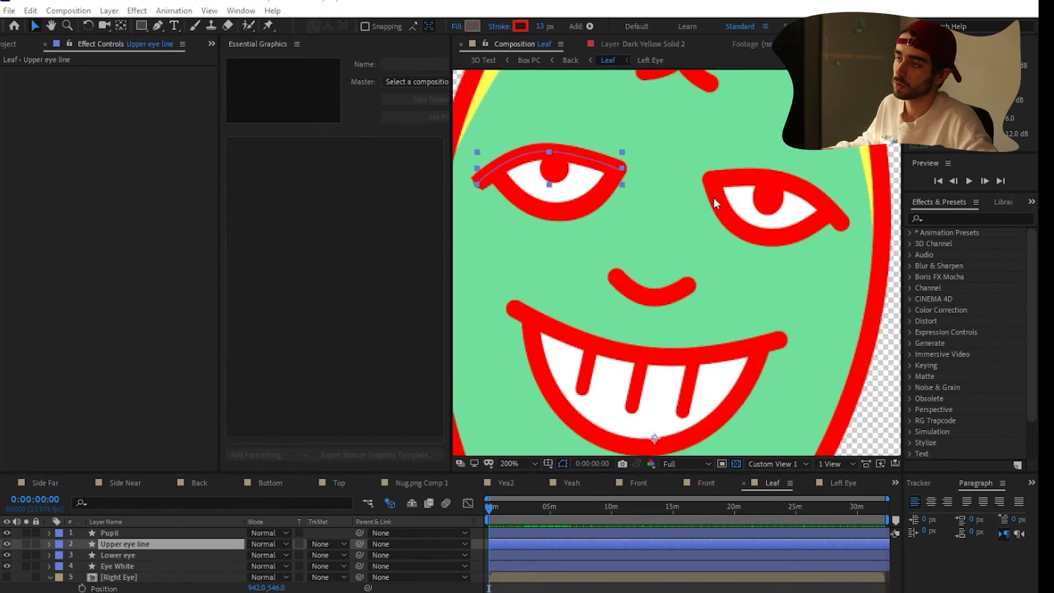
Step: Briefly solo the Eye White layer in the Leaf composition to see its shape
key(super+s)
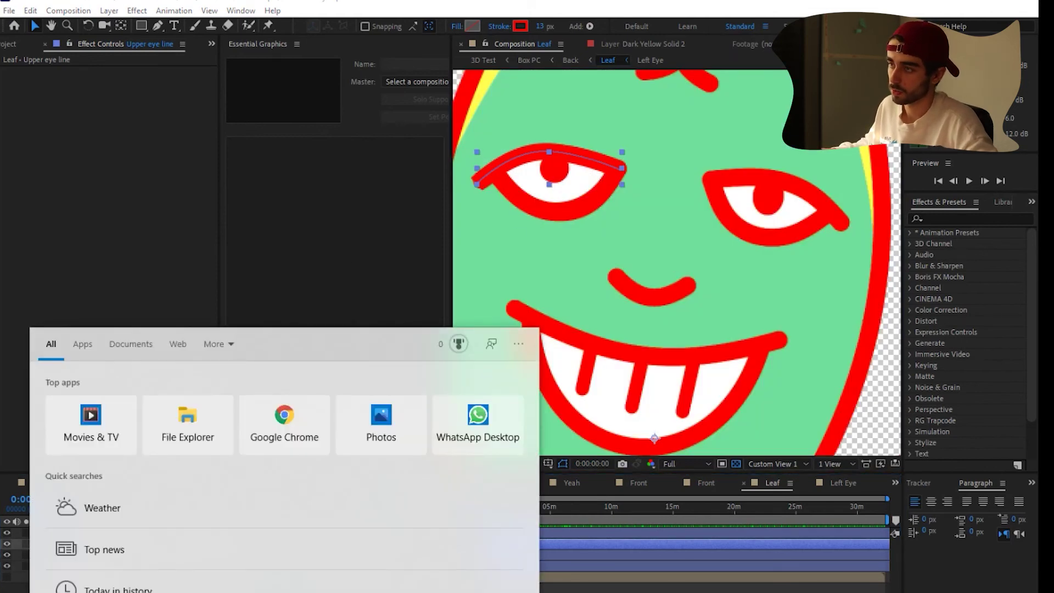
click(577, 587)
click(117, 544)
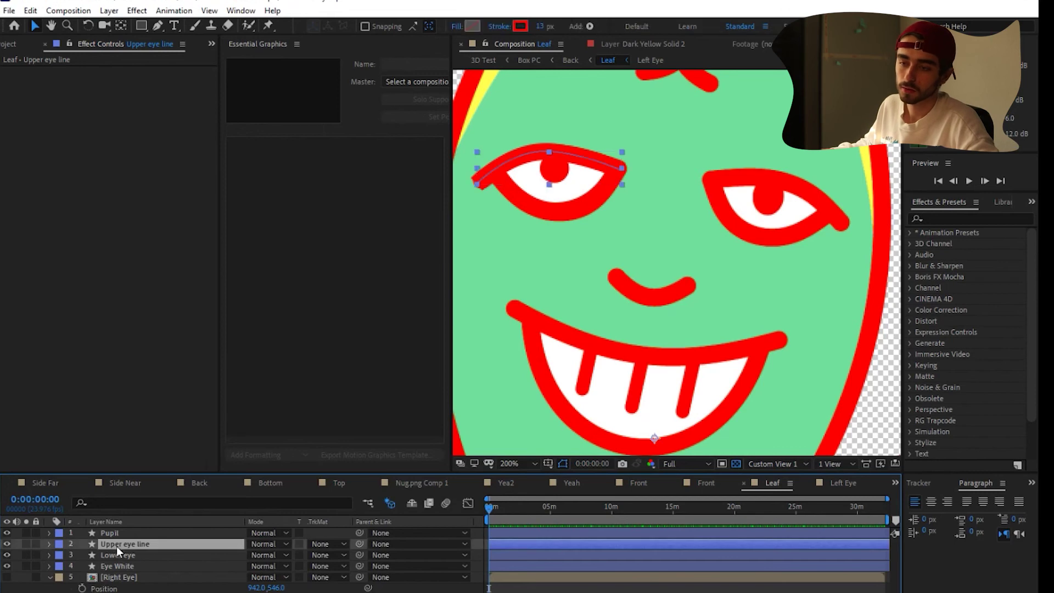
click(112, 566)
click(25, 568)
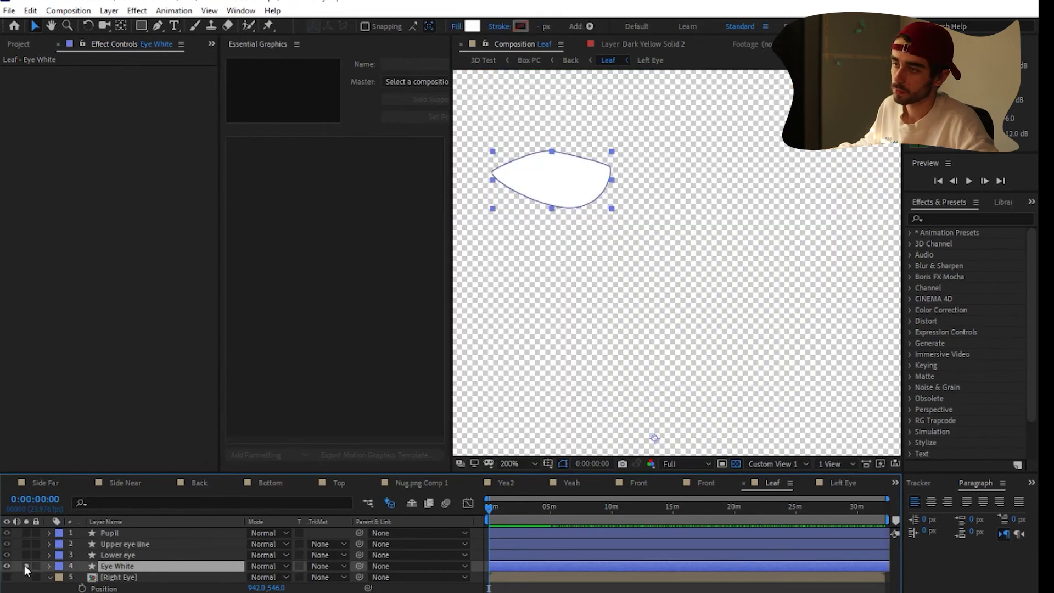
click(25, 567)
Step: Delete the copied Pupil, Upper eye line, Lower eye and Eye White layers from the Leaf composition
ctrl+click(113, 533)
shift+click(121, 555)
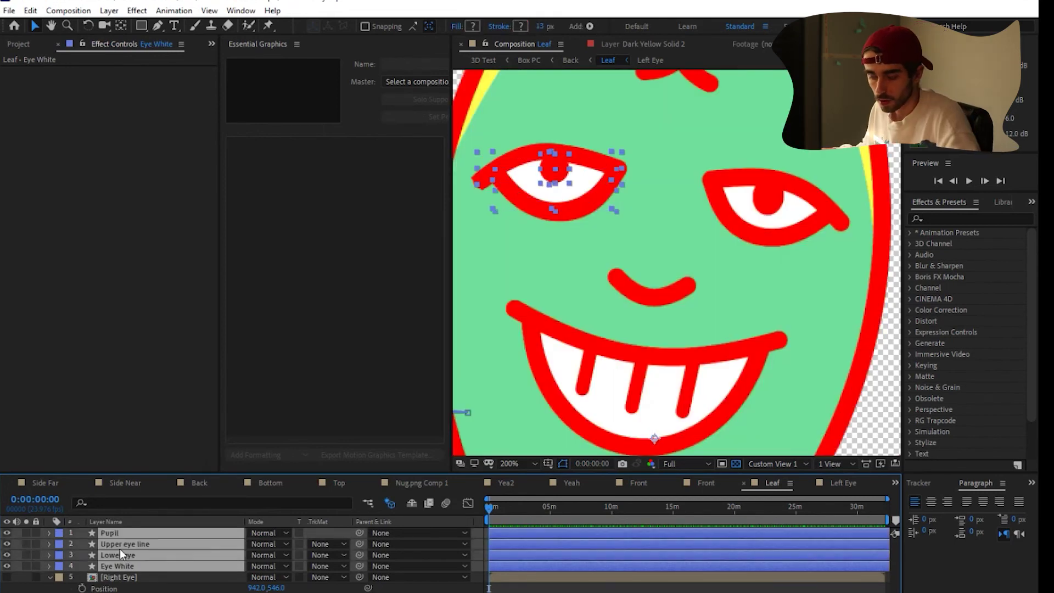
key(Delete)
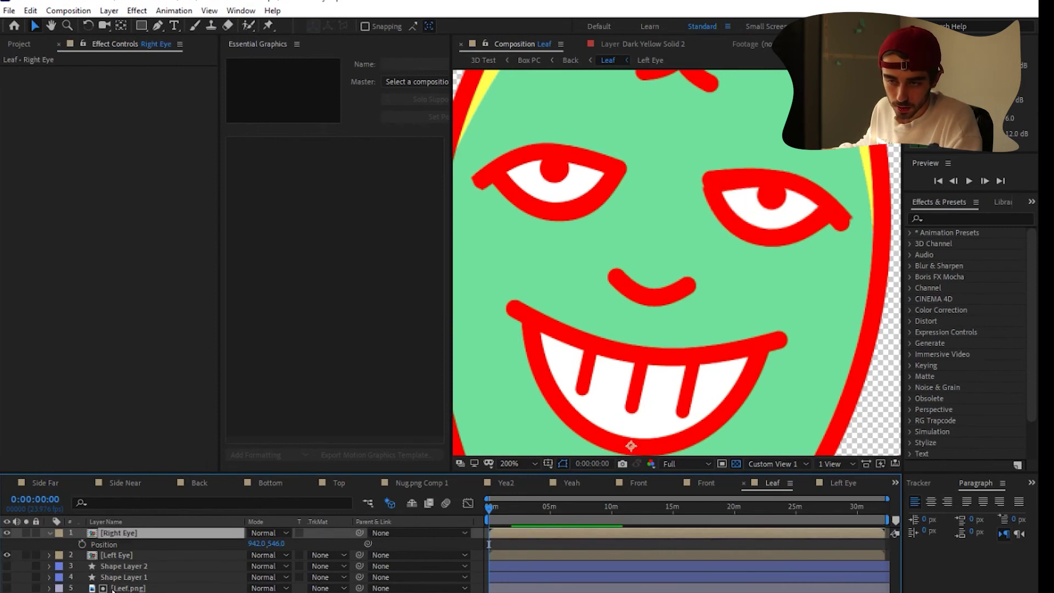
Step: Open the Left Eye composition and reveal the Pupil's position keyframes and the path keyframes of the eye line layers
double_click(117, 555)
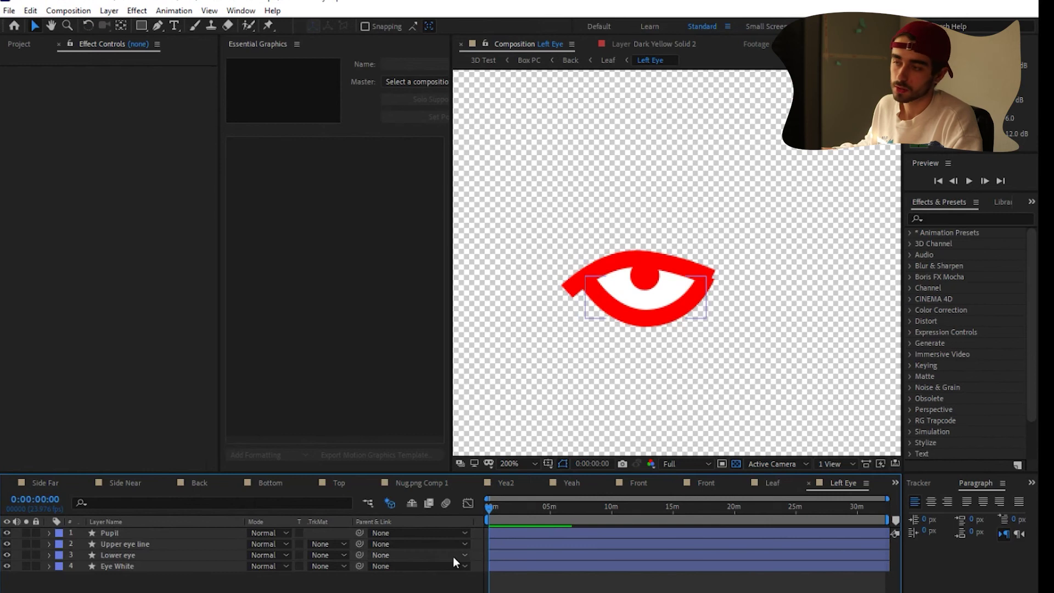
click(130, 545)
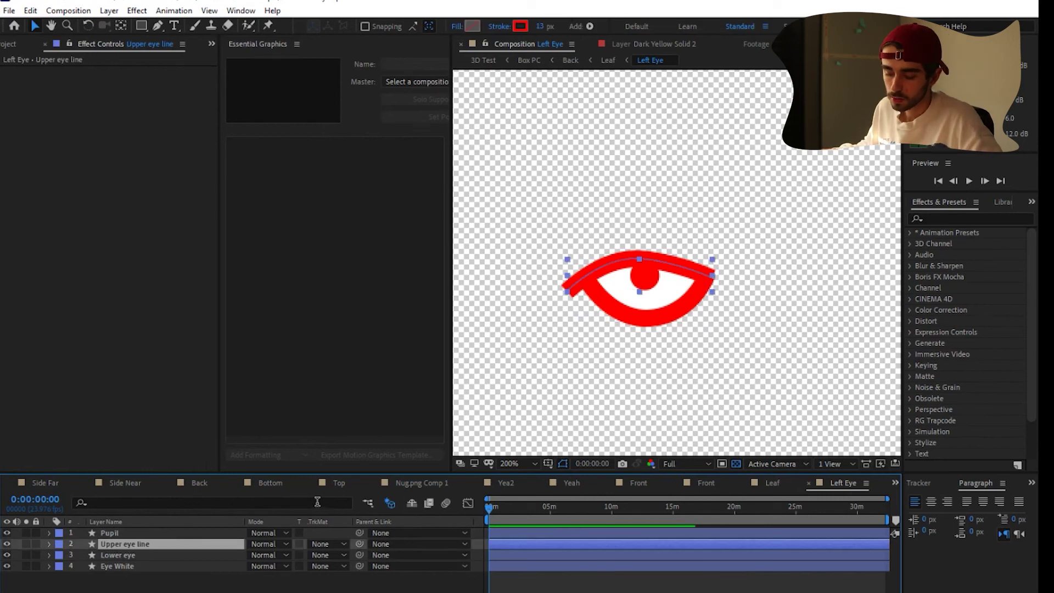
scroll(736, 265, up, 1)
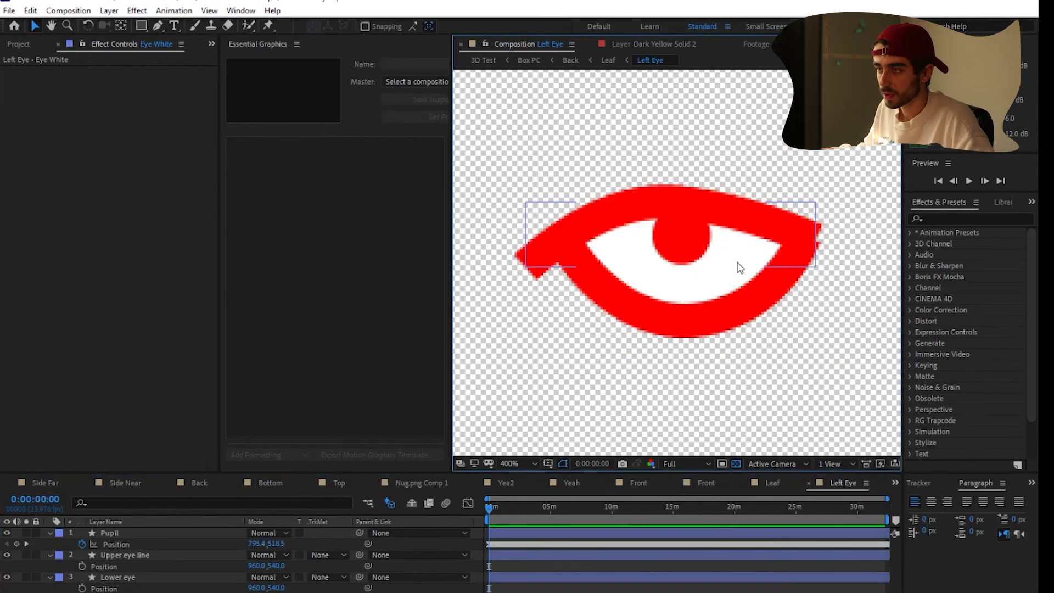
click(145, 558)
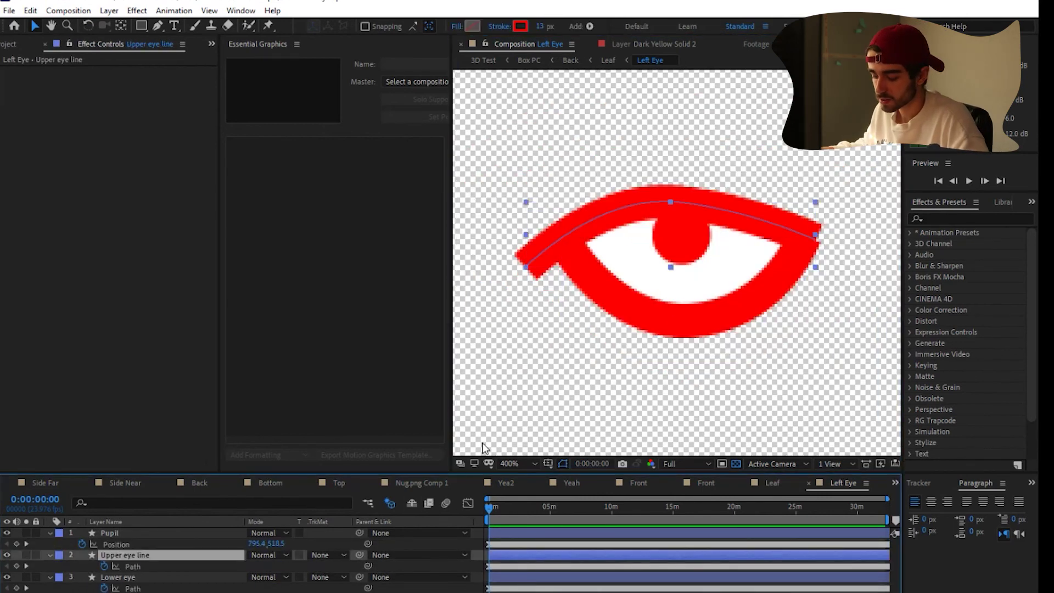
Step: Run through the blink up to 0:00:00:19, selecting the Lower eye and Eye White layers to follow their path animation
key(period)
key(comma)
key(space)
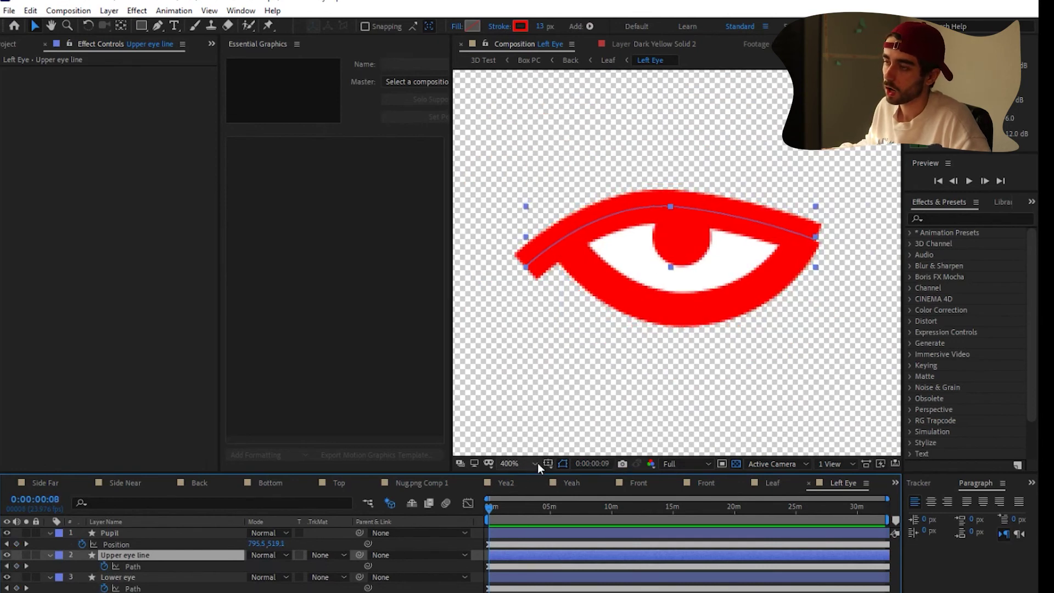
click(165, 577)
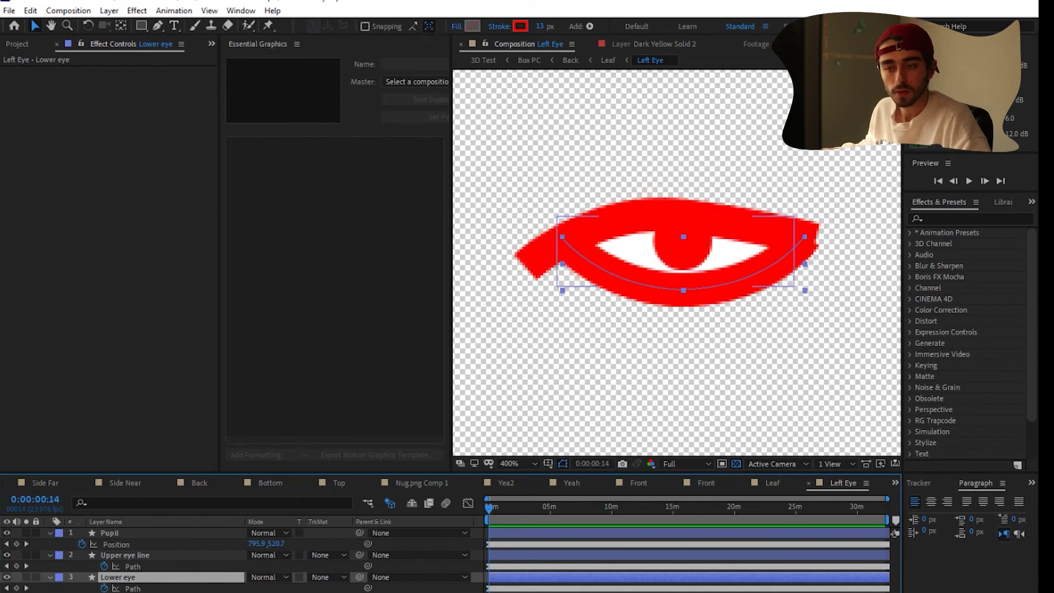
click(157, 592)
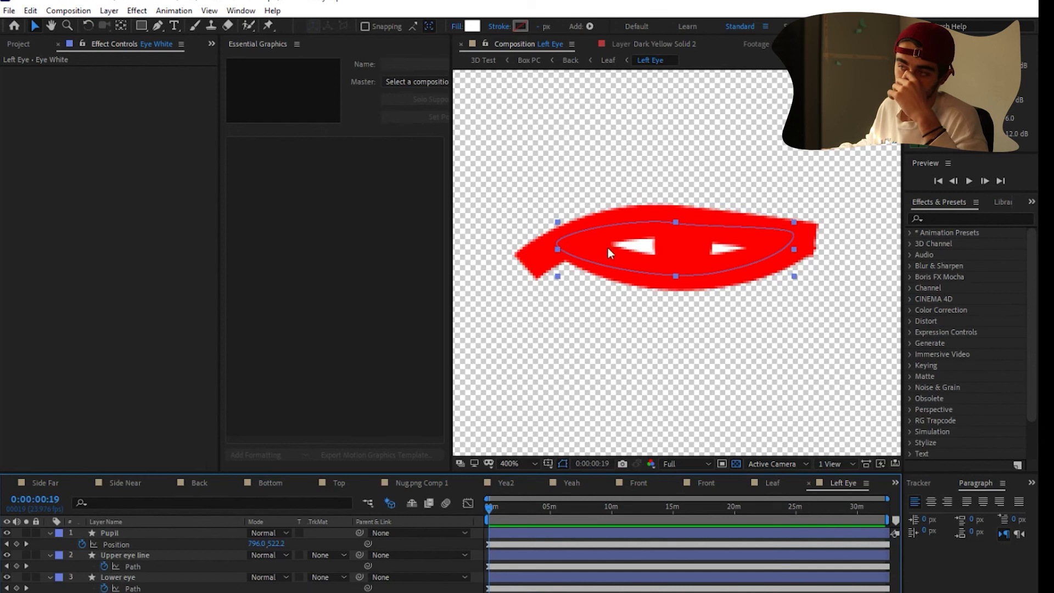
Step: Select the Pupil layer, step back through the blink frames, and inspect the eye close up at 0:00:22:05
click(124, 533)
key(Page_Up)
key(Page_Up)
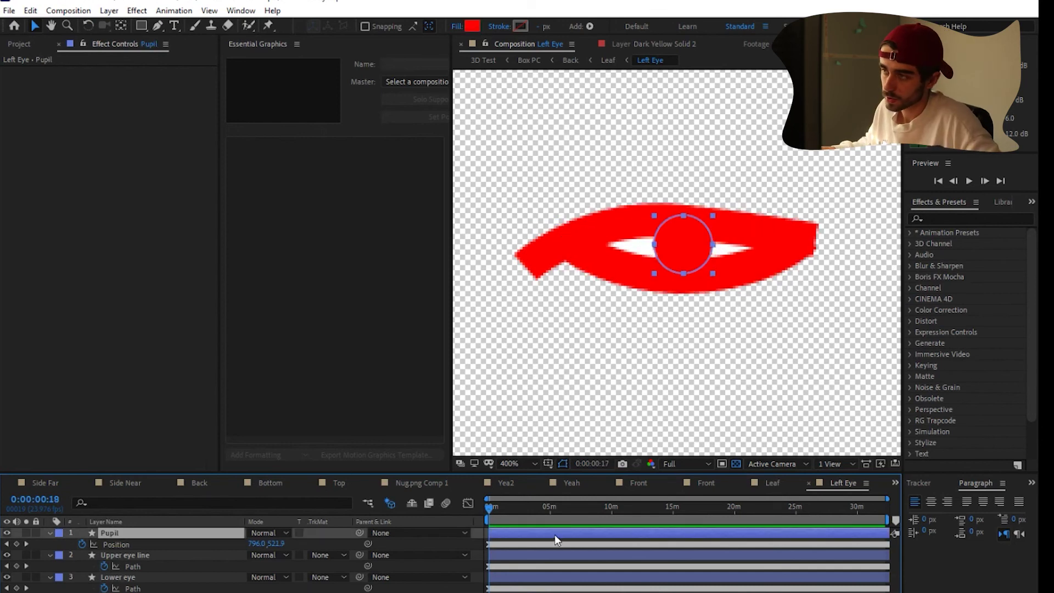
key(Page_Up)
drag(487, 508, 492, 513)
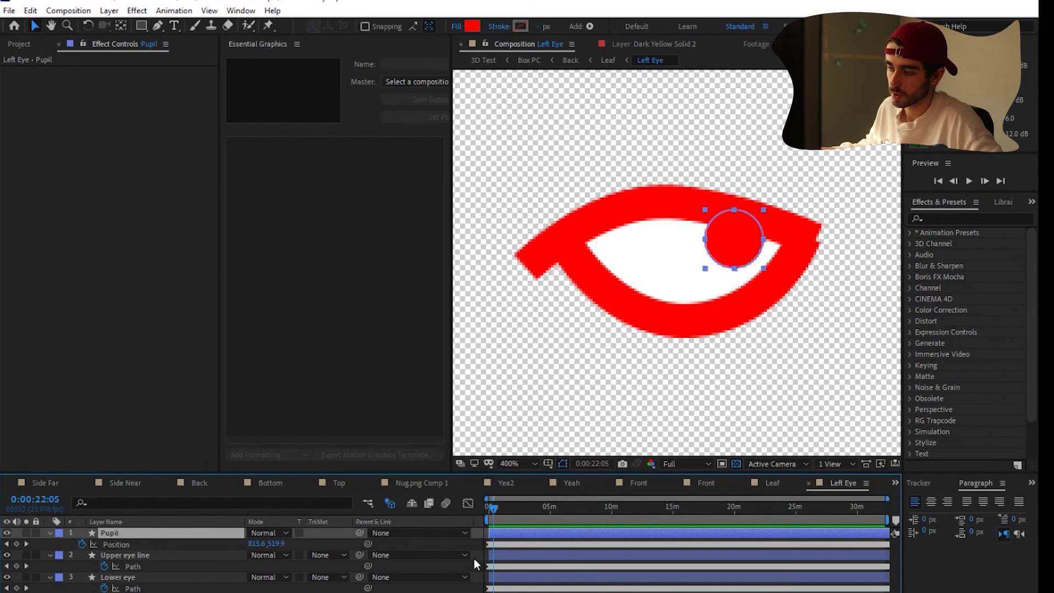
key(period)
key(space)
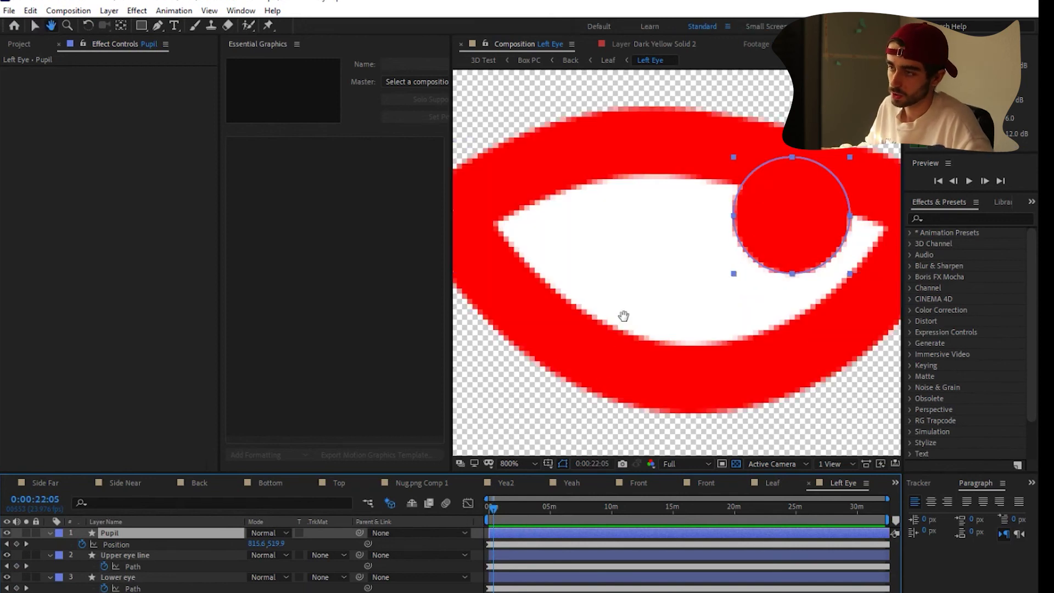
drag(623, 316, 650, 267)
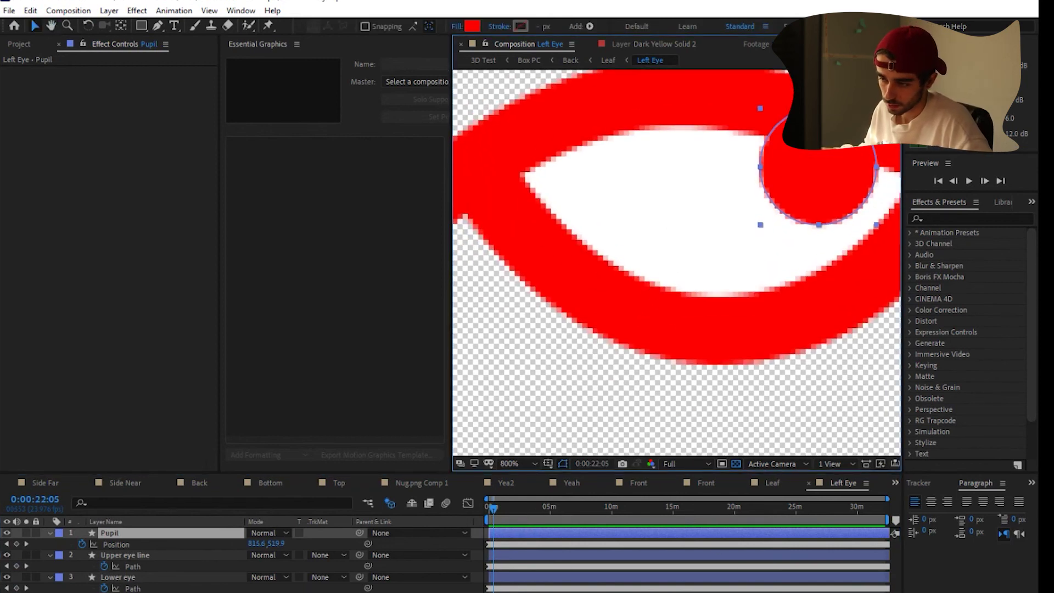
Step: Deselect the Pupil layer and examine the repeated blink keyframes along the Left Eye timeline
click(509, 591)
key(period)
key(comma)
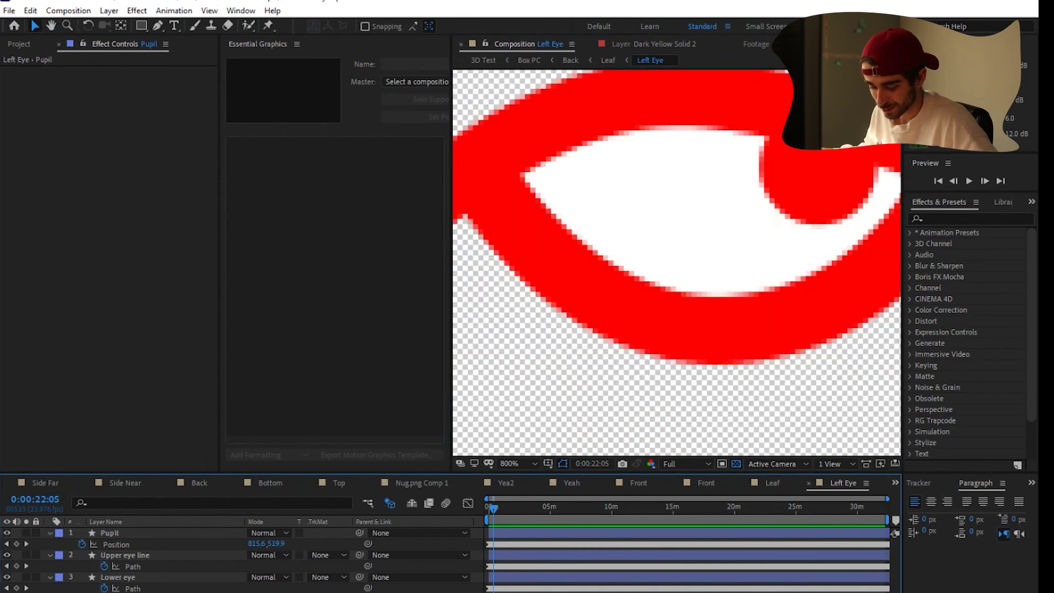
scroll(522, 590, up, 5)
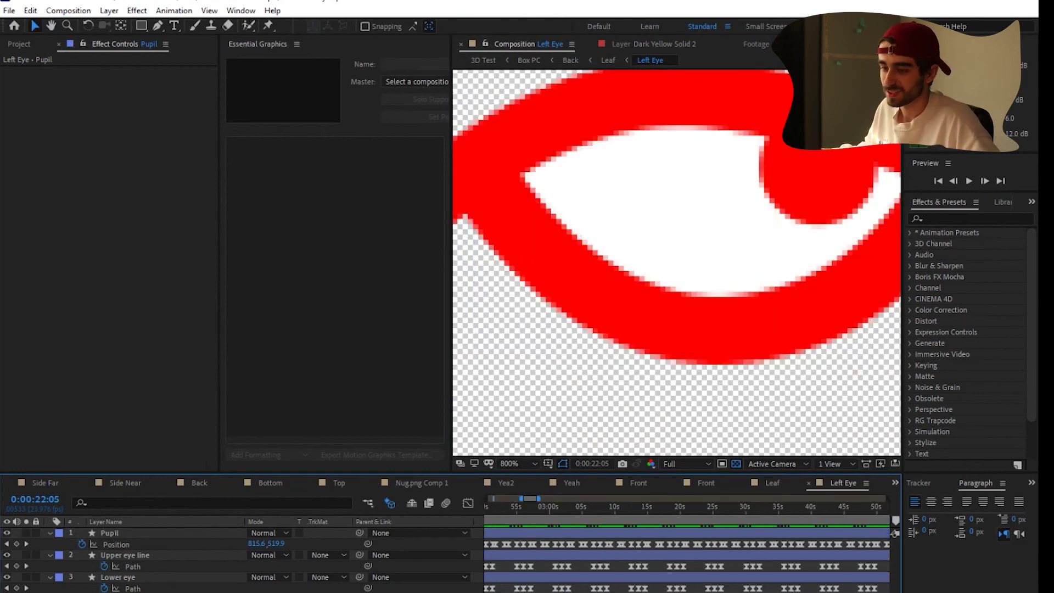
key(minus)
key(minus)
key(minus)
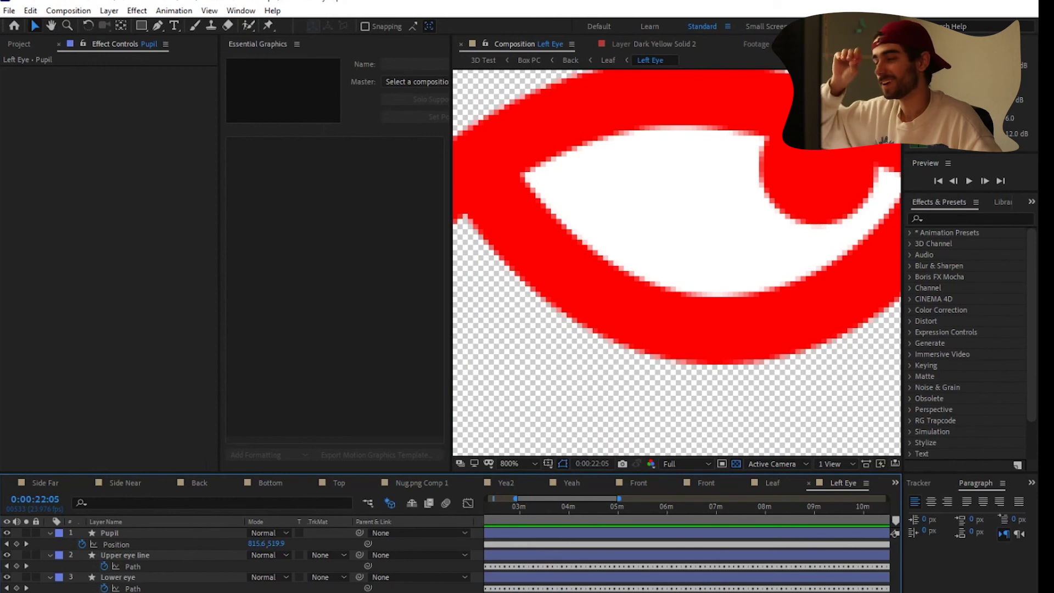
key(minus)
key(minus)
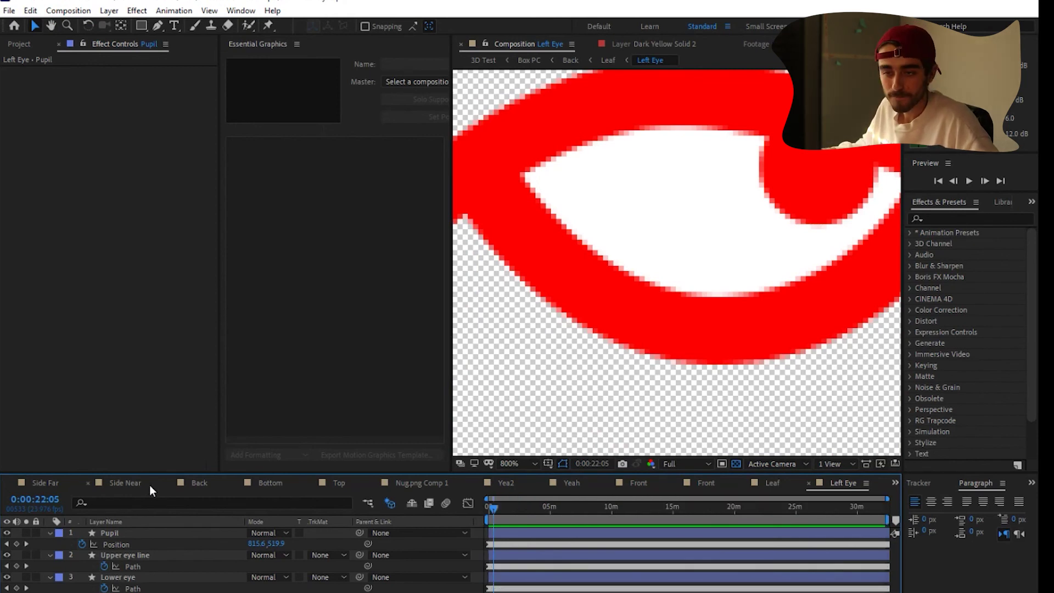
Step: Return to the 3D Test composition and select the topmost Box PC layer to view the cereal box
click(54, 484)
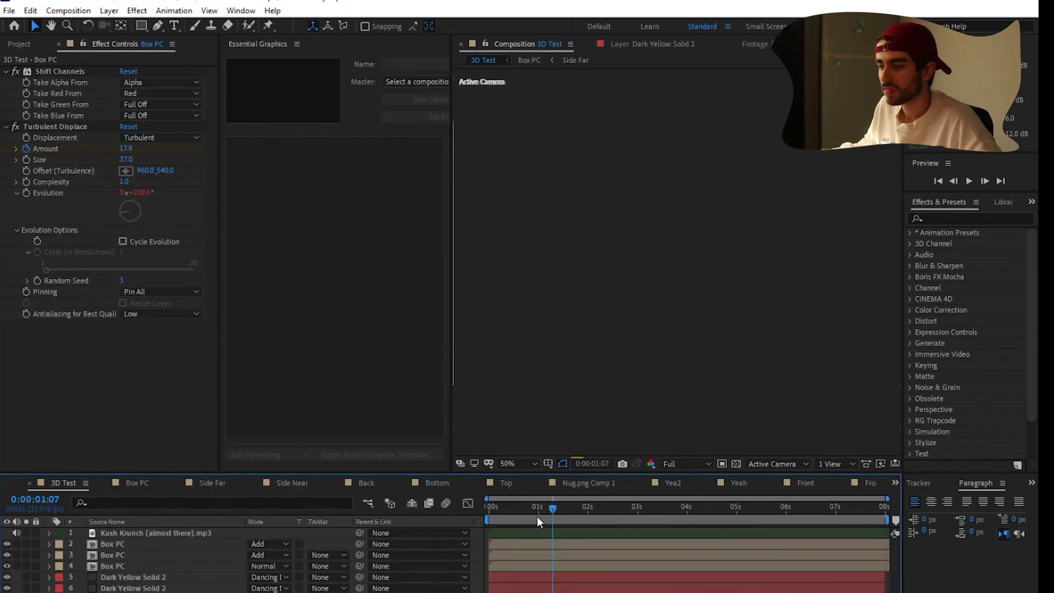
scroll(690, 177, down, 2)
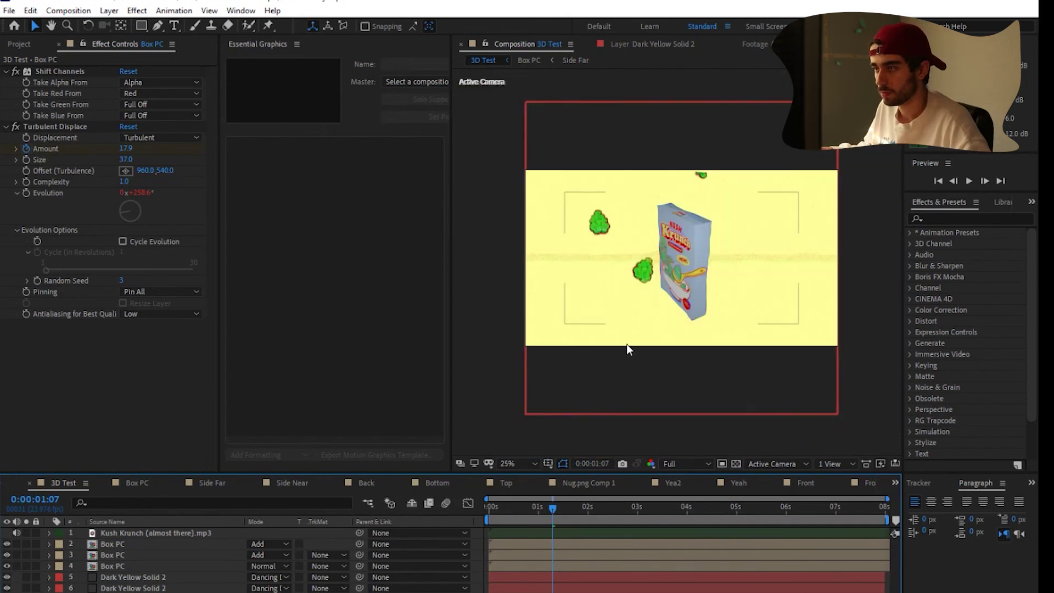
key(period)
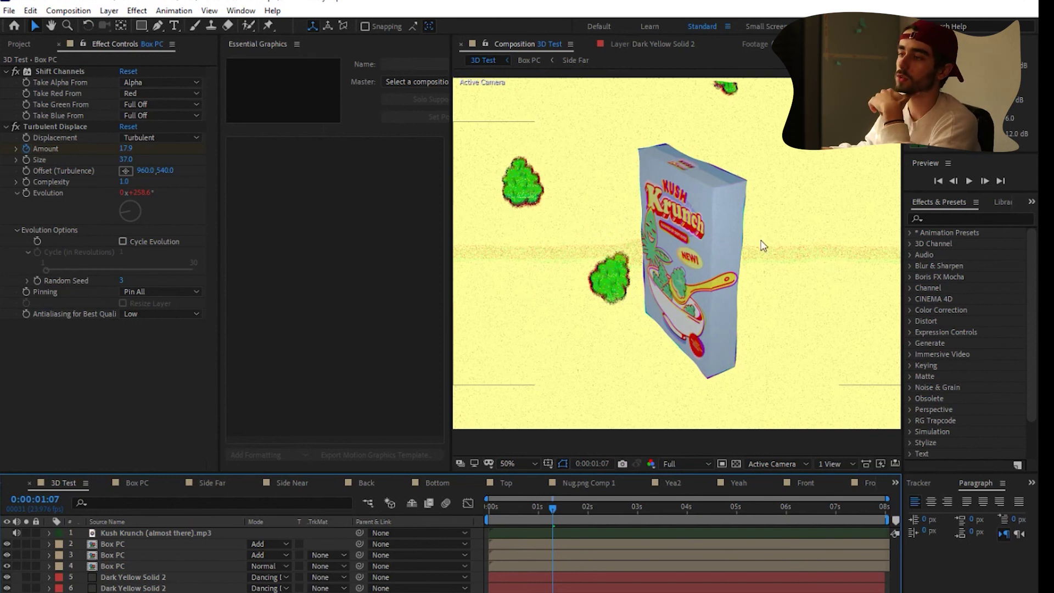
click(181, 543)
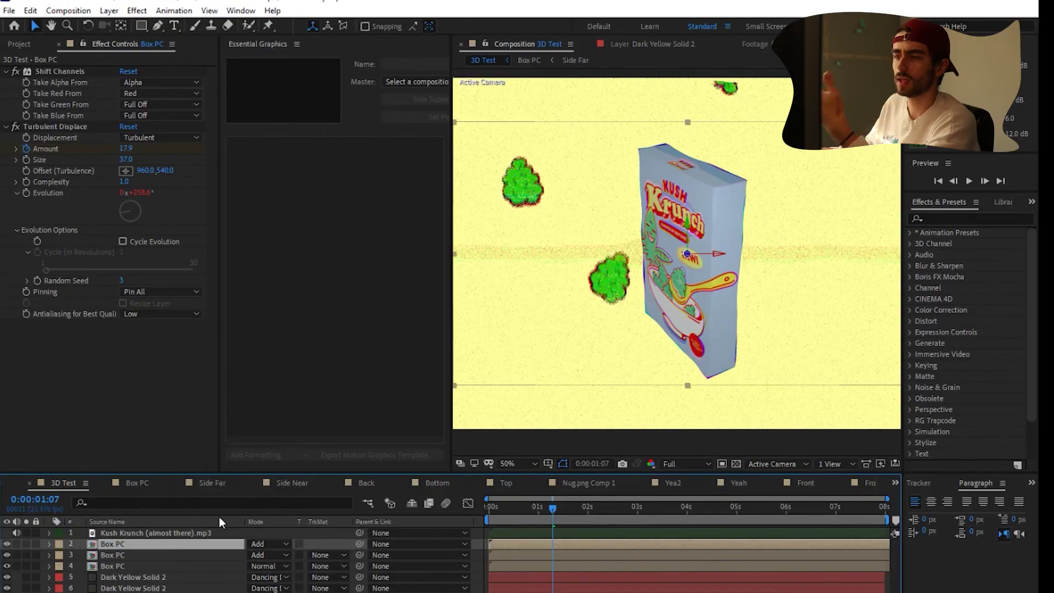